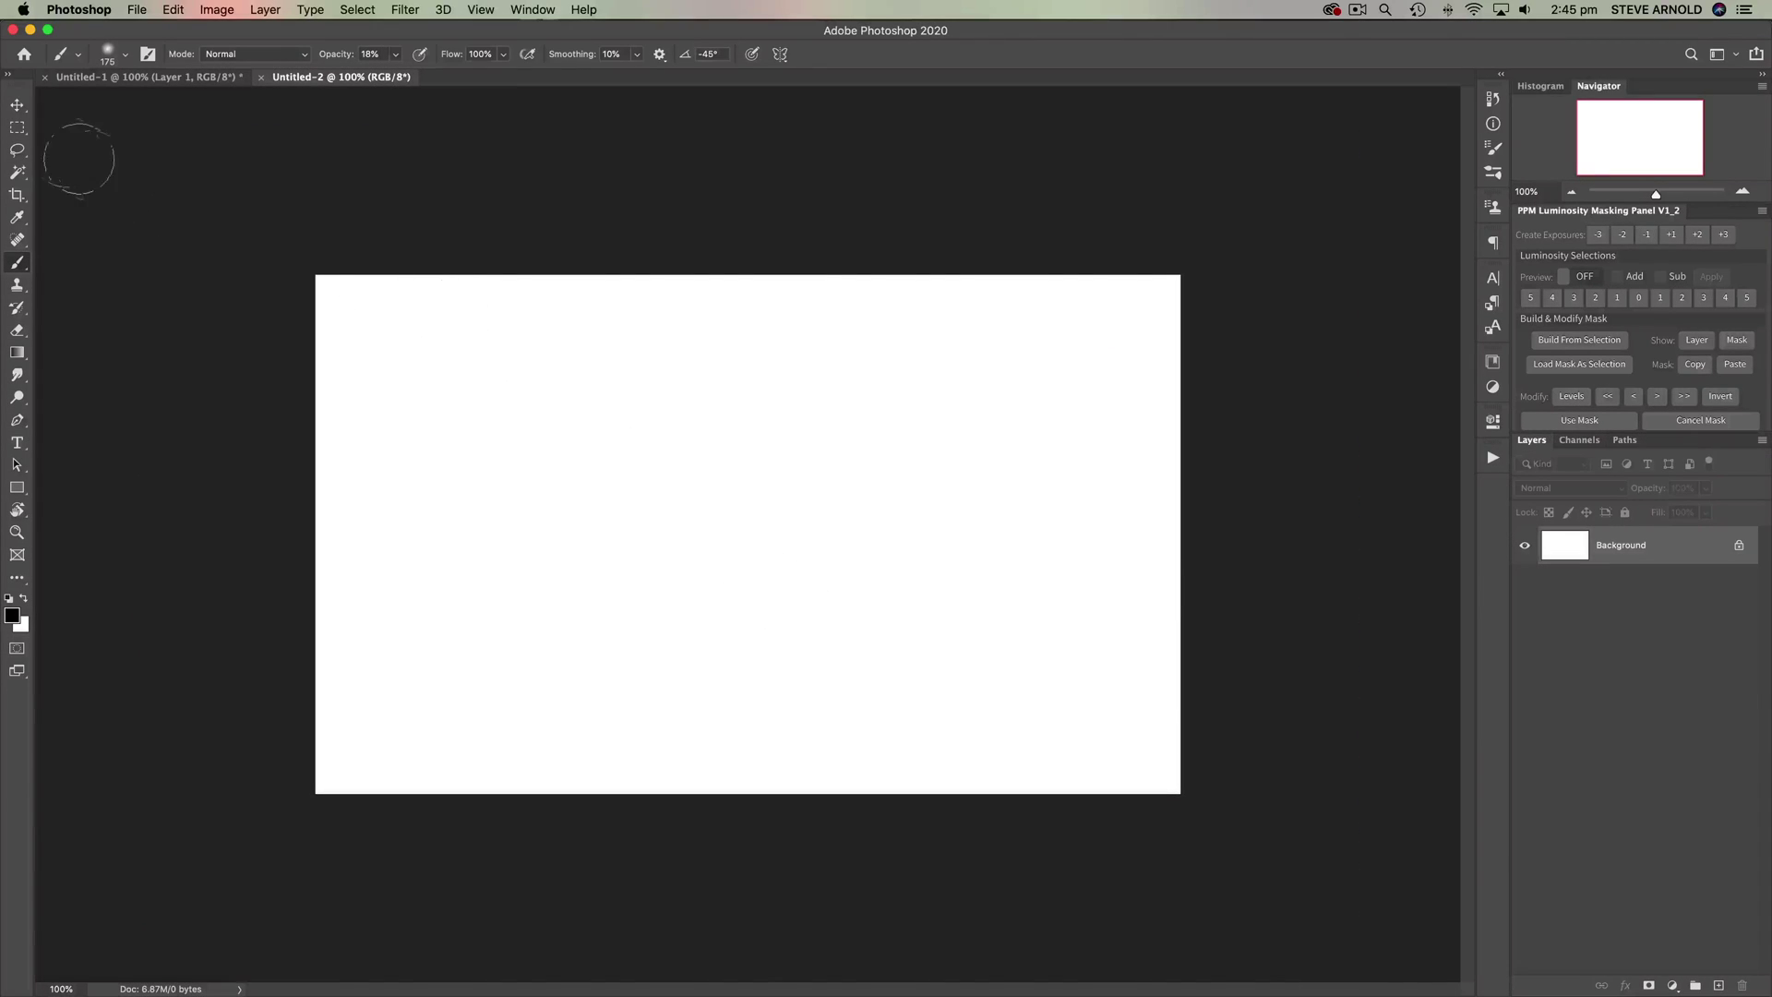
Draw a nearly square Rectangular Marquee selection slightly to the right of the blank canvas's centre.
{"action": "left_click", "coordinate": [22, 132]}
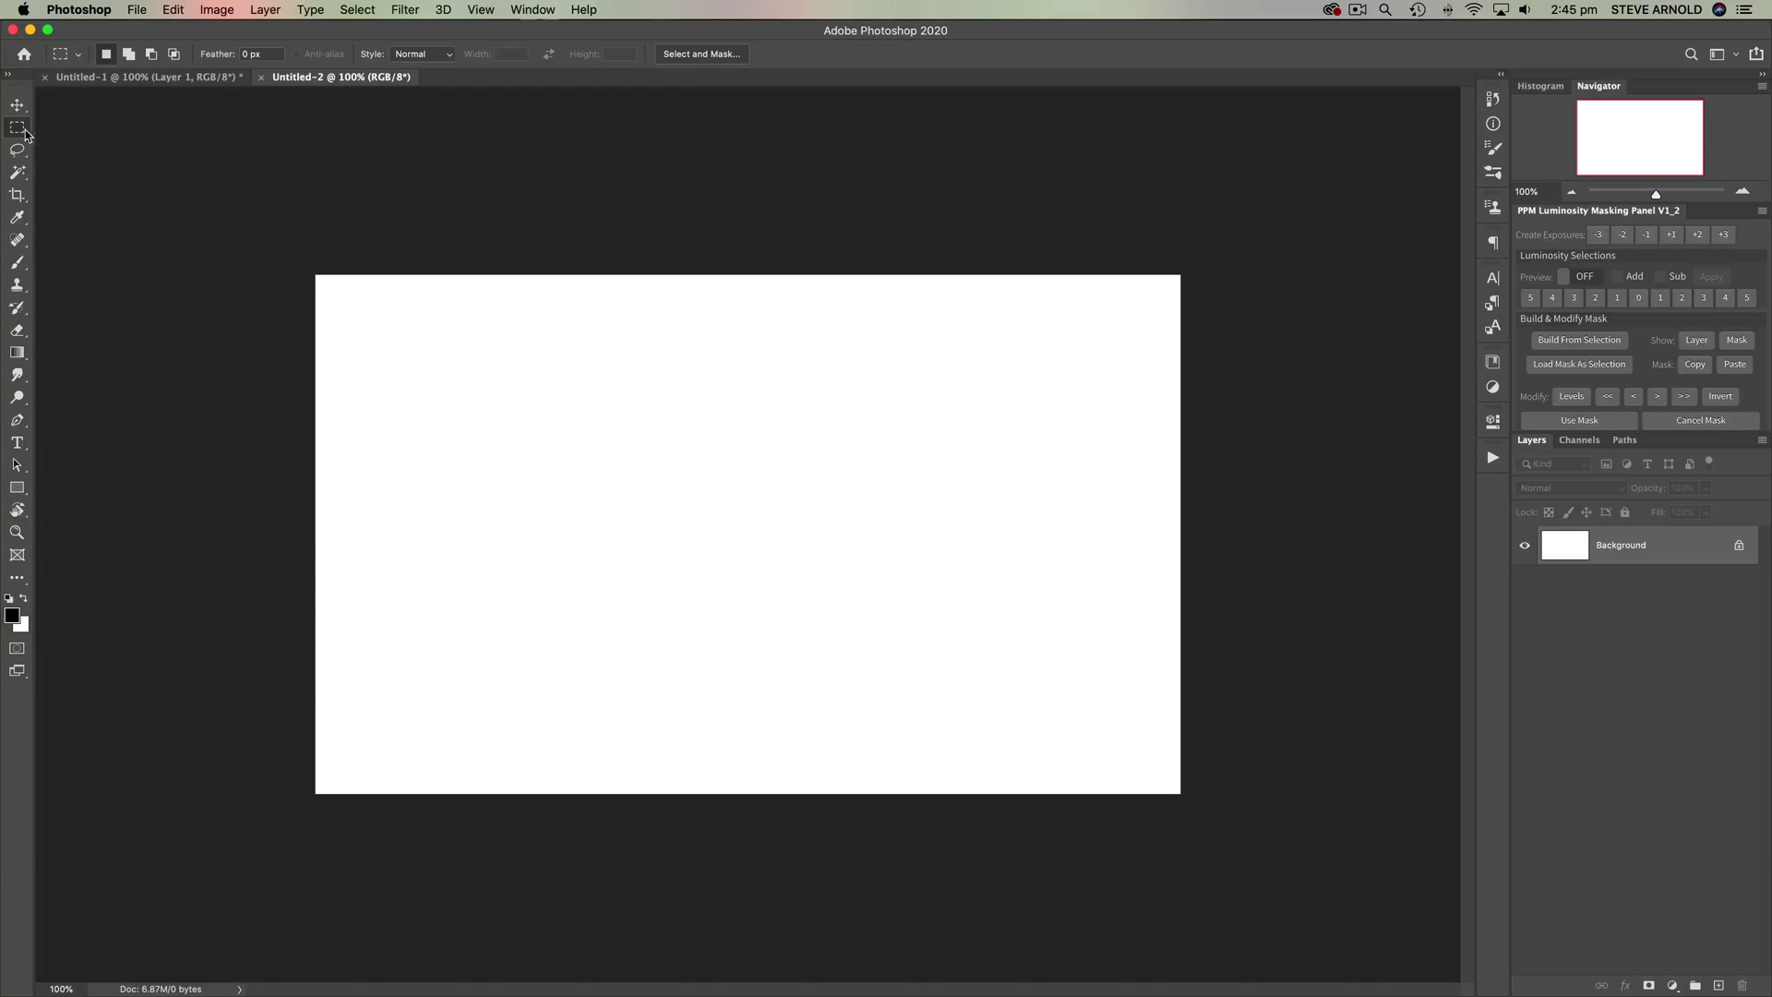
{"action": "right_click", "coordinate": [19, 133]}
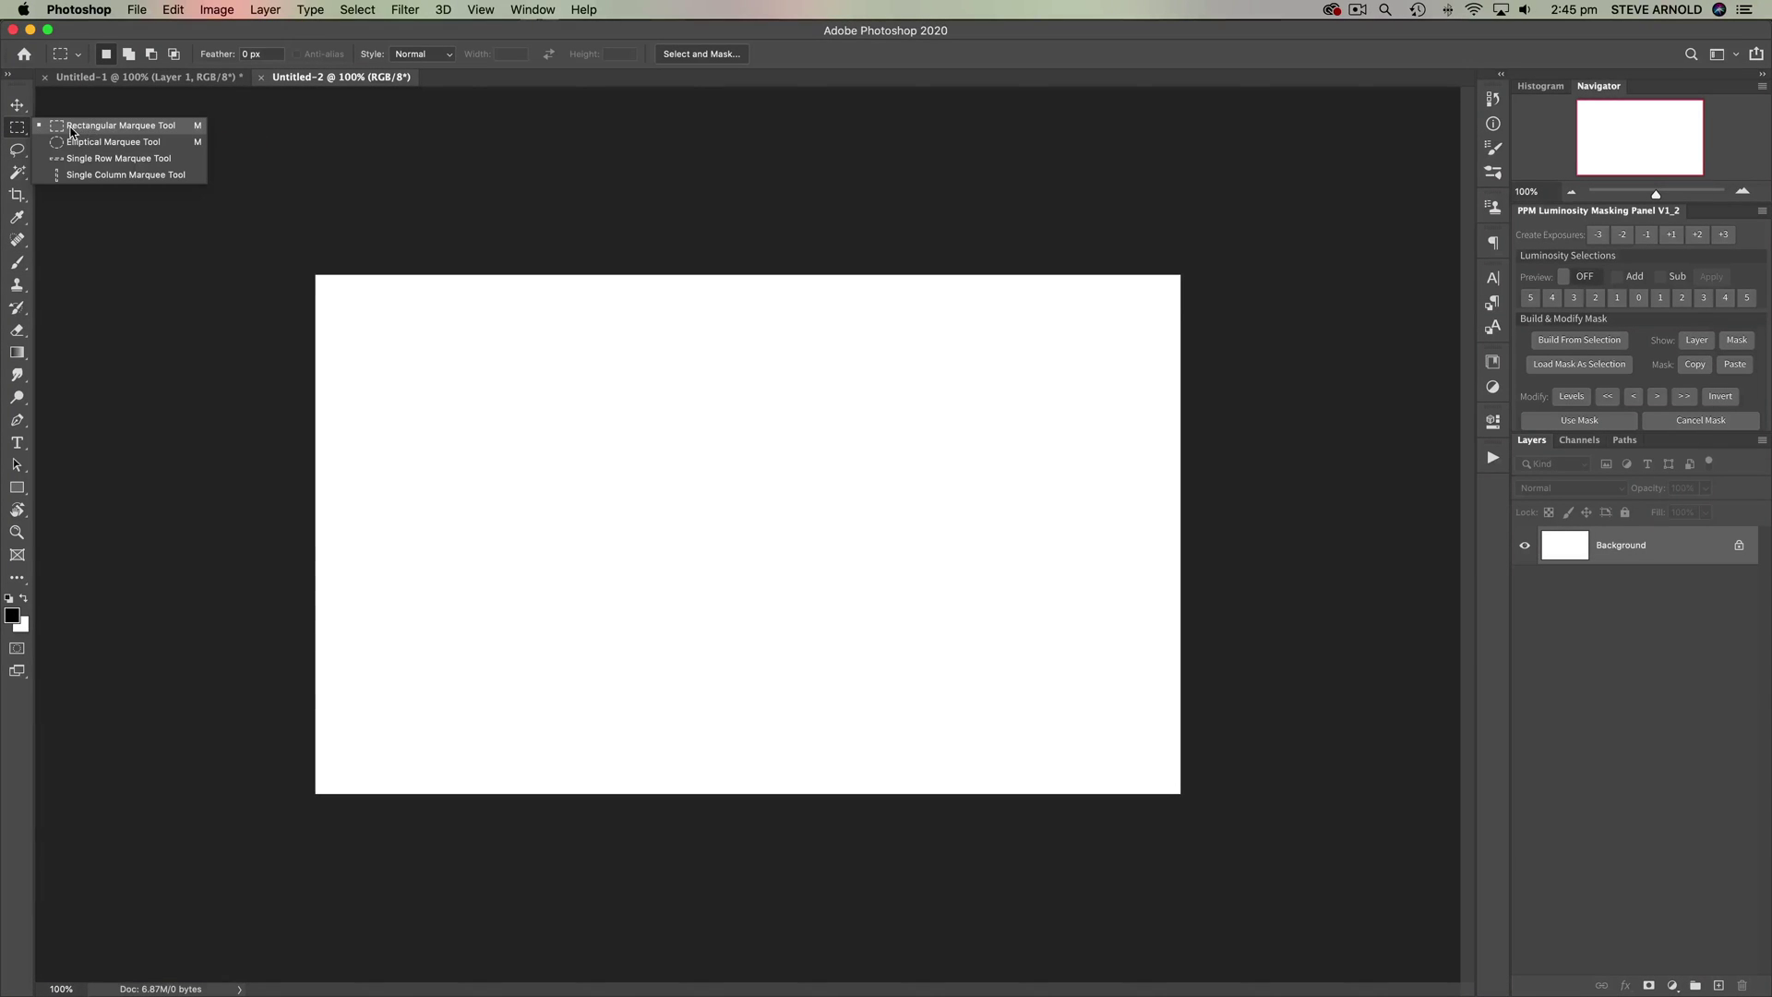
{"action": "left_click", "coordinate": [70, 129]}
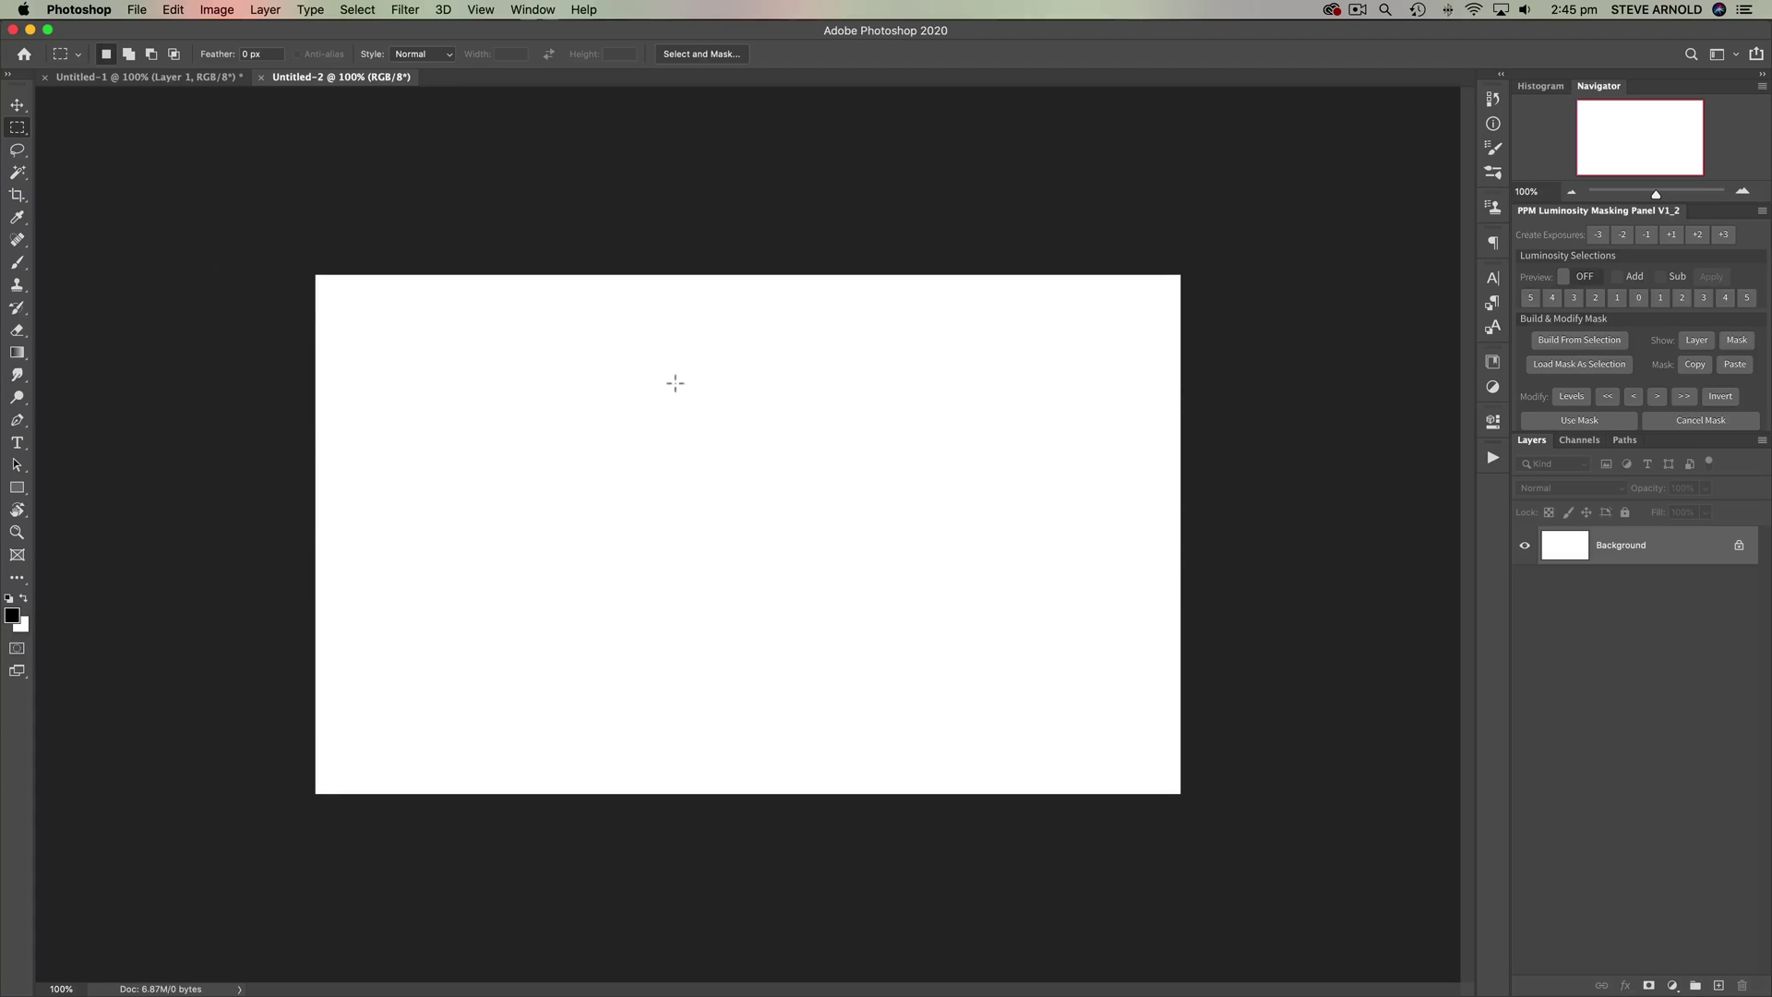
{"action": "left_click_drag", "start_coordinate": [681, 381], "coordinate": [960, 633]}
Paint black around the inner edges of the square selection with a size 300 brush at 100% opacity.
{"action": "left_click", "coordinate": [15, 264]}
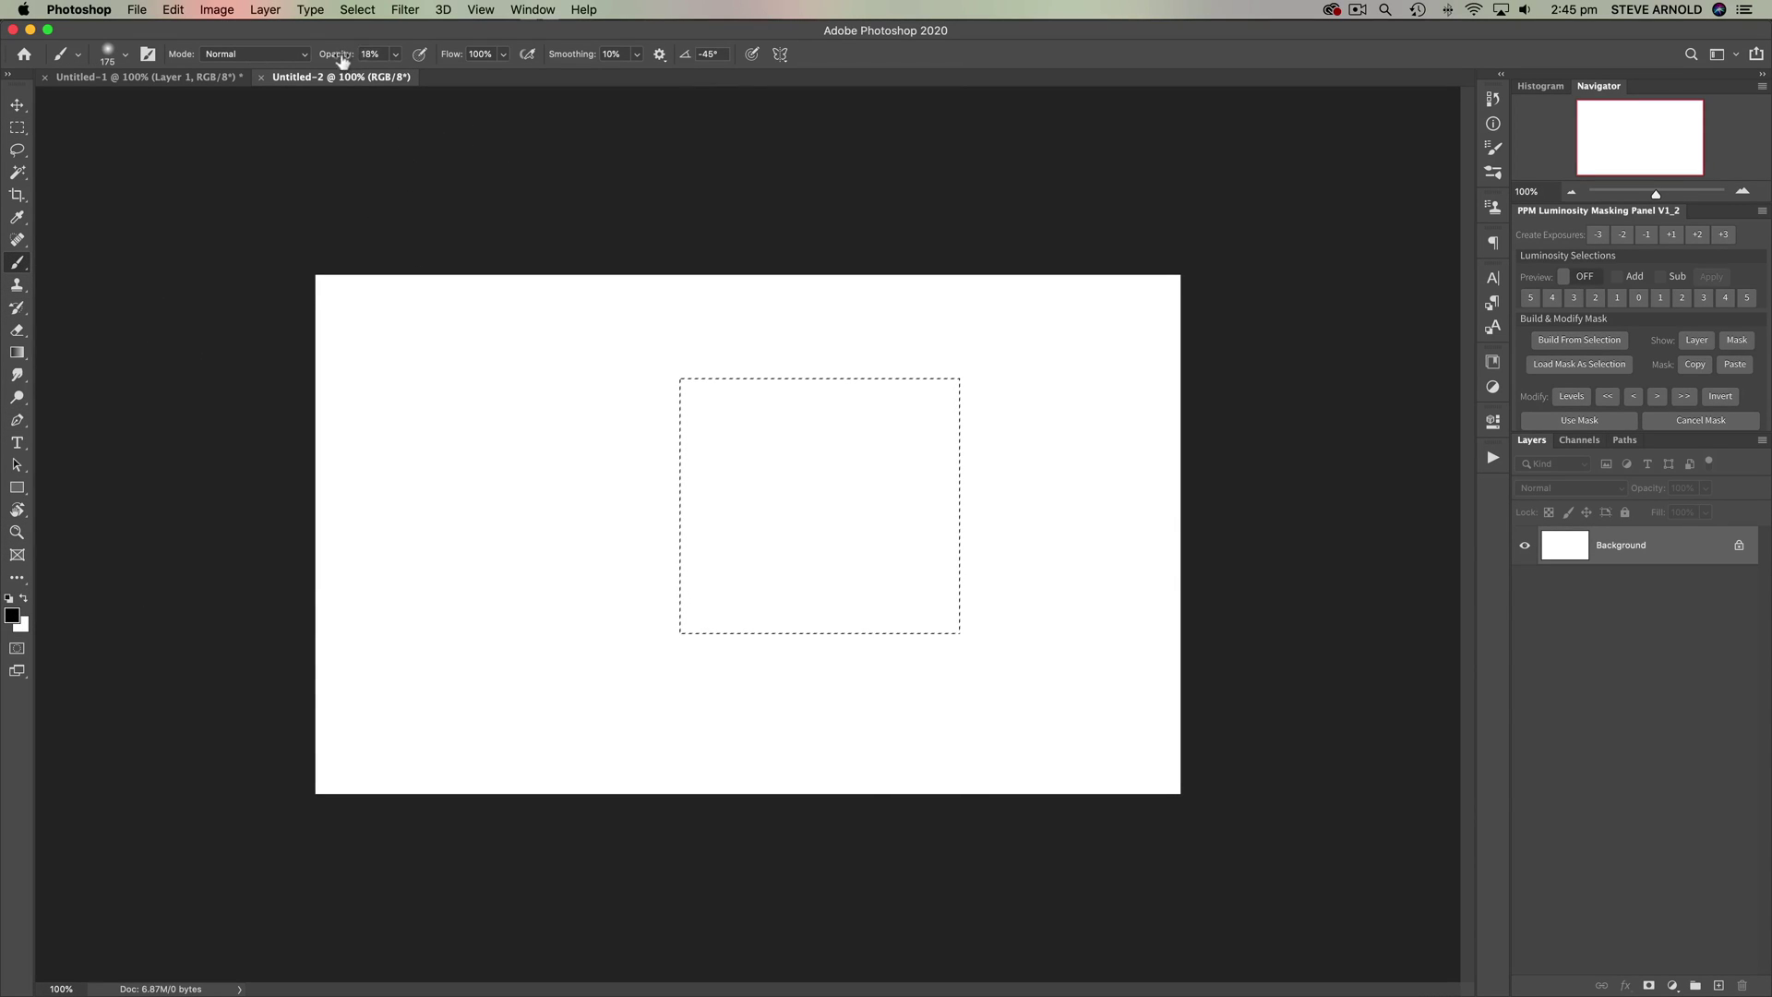
{"action": "left_click_drag", "start_coordinate": [350, 53], "coordinate": [406, 56]}
{"action": "key", "text": "bracketright"}
{"action": "key", "text": "bracketright"}
{"action": "key", "text": "bracketright"}
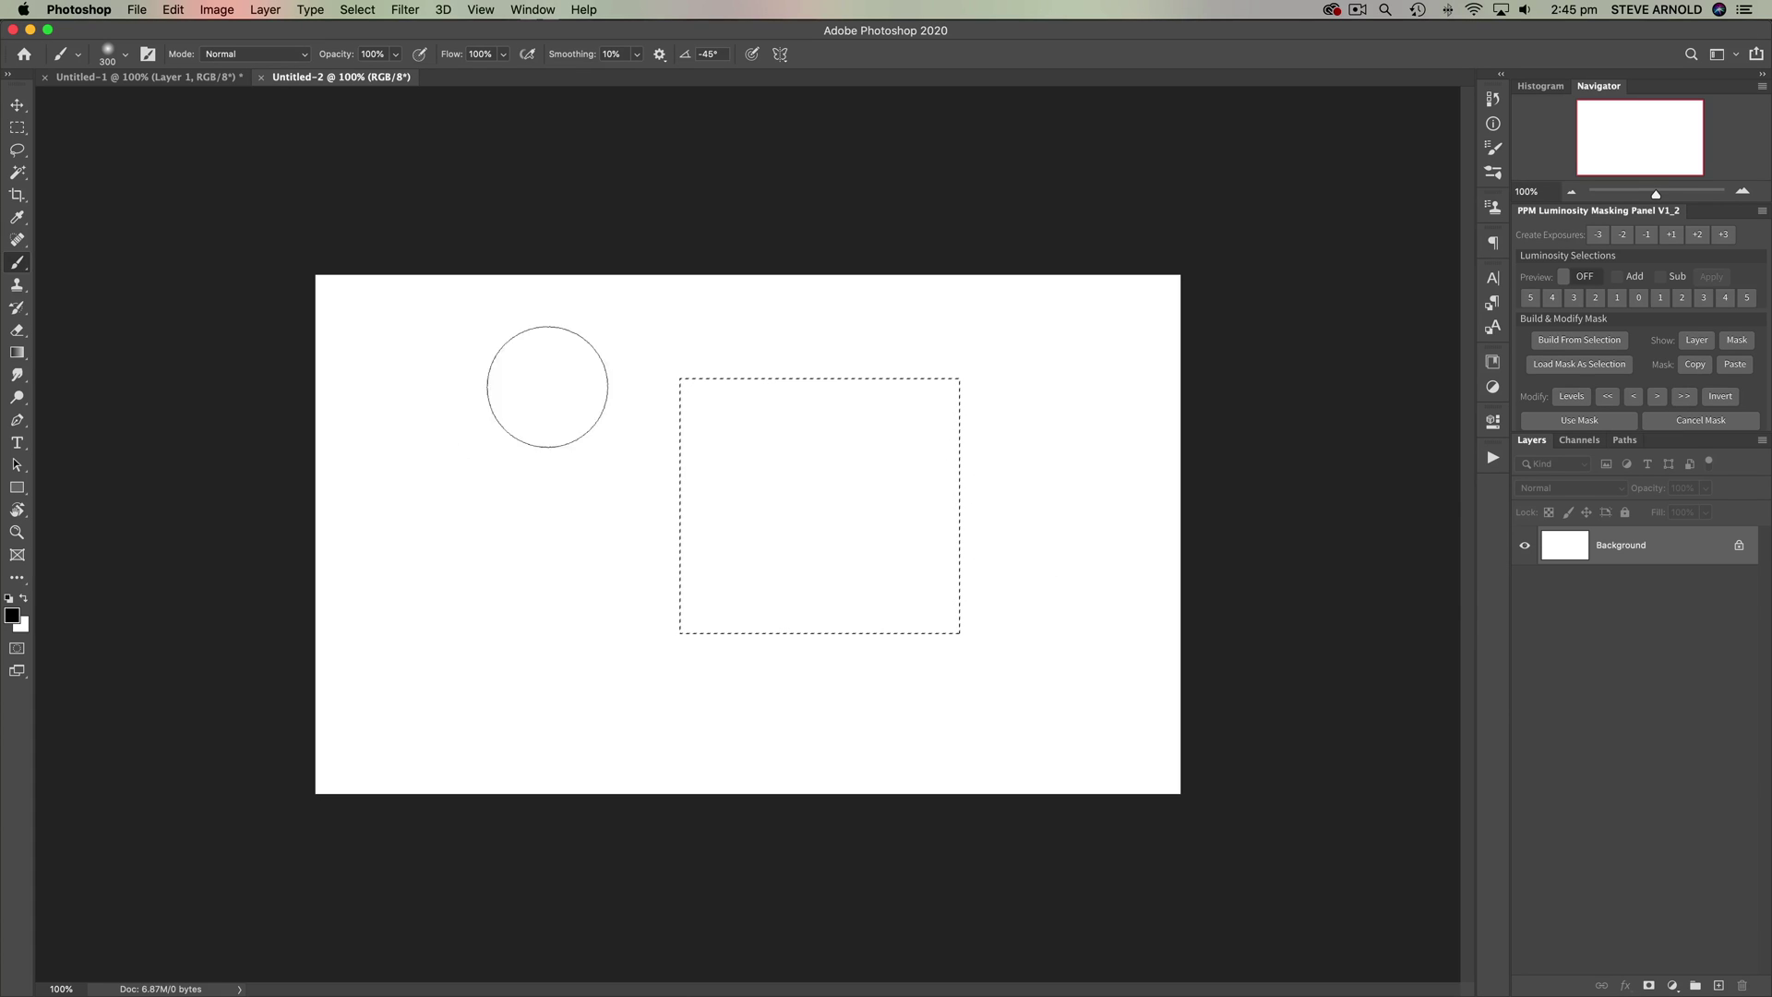
{"action": "key", "text": "super+d"}
{"action": "key", "text": "super+shift+d"}
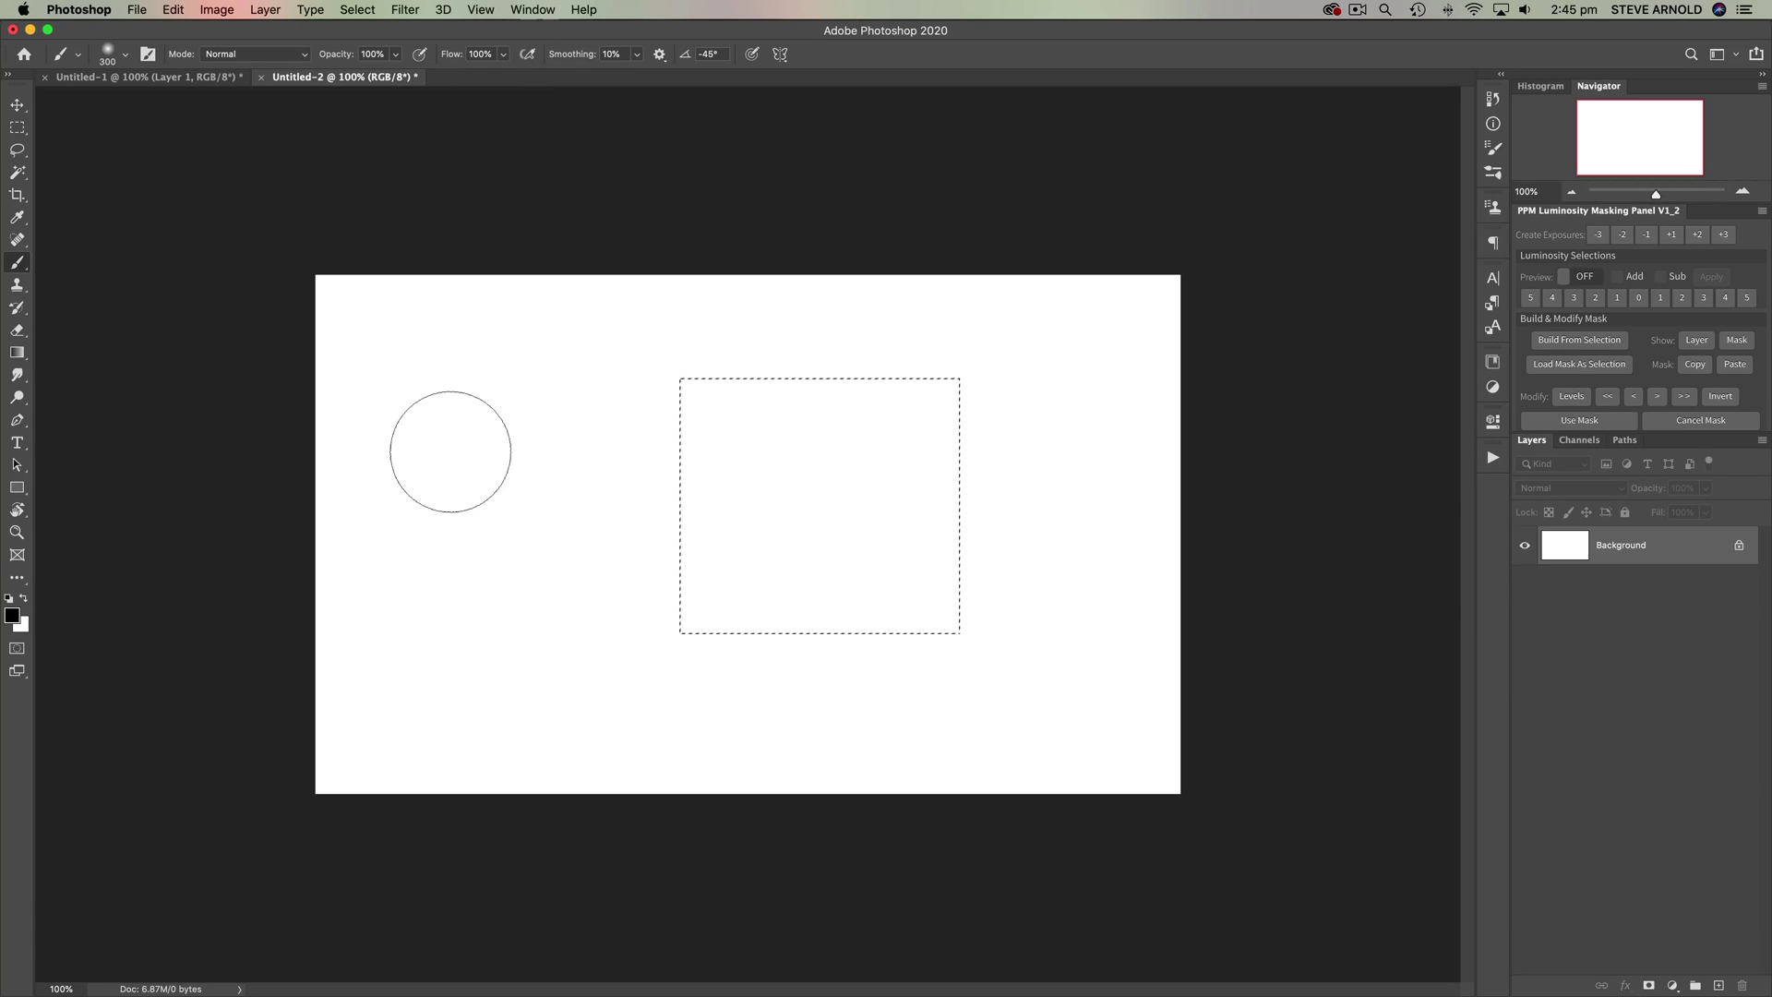
{"action": "left_click_drag", "start_coordinate": [621, 412], "coordinate": [701, 399]}
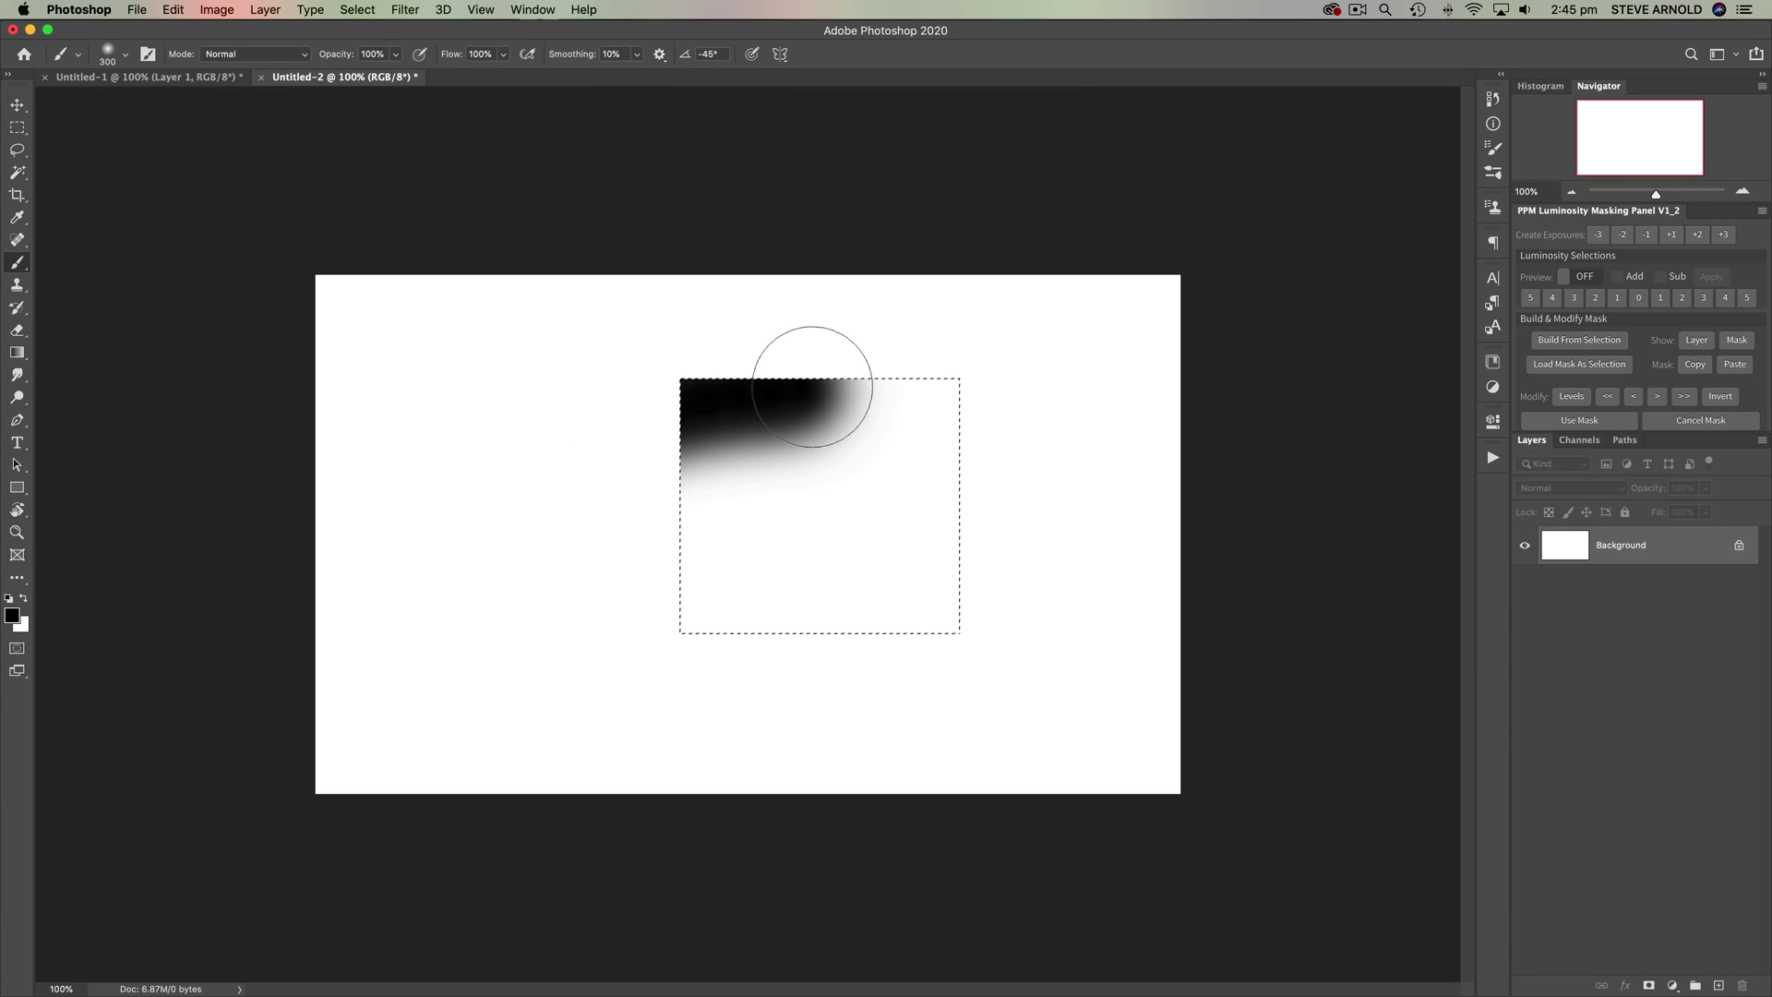
{"action": "mouse_move", "coordinate": [821, 374]}
{"action": "left_mouse_down"}
{"action": "mouse_move", "coordinate": [818, 348]}
{"action": "mouse_move", "coordinate": [969, 345]}
{"action": "mouse_move", "coordinate": [997, 597]}
{"action": "mouse_move", "coordinate": [954, 656]}
{"action": "mouse_move", "coordinate": [692, 656]}
{"action": "mouse_move", "coordinate": [650, 412]}
{"action": "mouse_move", "coordinate": [633, 443]}
{"action": "mouse_move", "coordinate": [653, 735]}
{"action": "mouse_move", "coordinate": [953, 649]}
{"action": "mouse_move", "coordinate": [980, 571]}
{"action": "mouse_move", "coordinate": [965, 368]}
{"action": "mouse_move", "coordinate": [795, 340]}
{"action": "mouse_move", "coordinate": [1005, 360]}
{"action": "mouse_move", "coordinate": [969, 664]}
{"action": "mouse_move", "coordinate": [661, 664]}
{"action": "mouse_move", "coordinate": [635, 399]}
{"action": "mouse_move", "coordinate": [673, 368]}
{"action": "mouse_move", "coordinate": [684, 673]}
{"action": "left_mouse_up"}
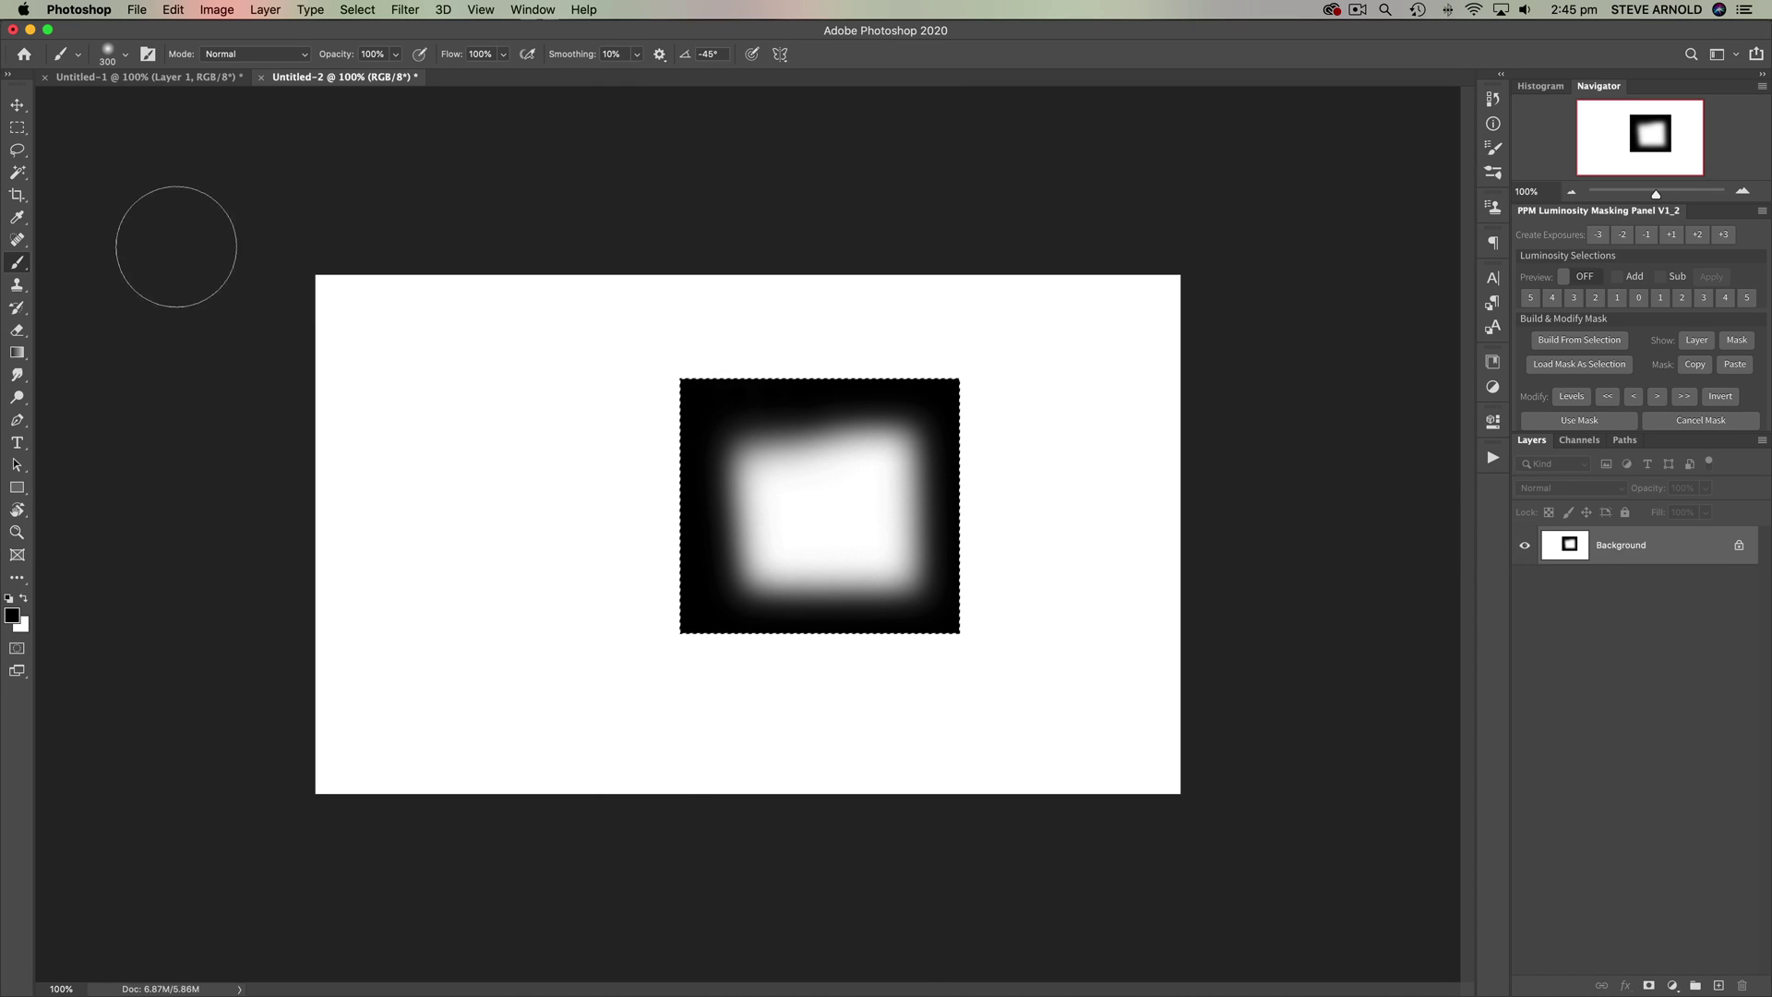
Build a T-shaped selection from two overlapping rectangular marquees in the white area left of the black square.
{"action": "left_click", "coordinate": [17, 127]}
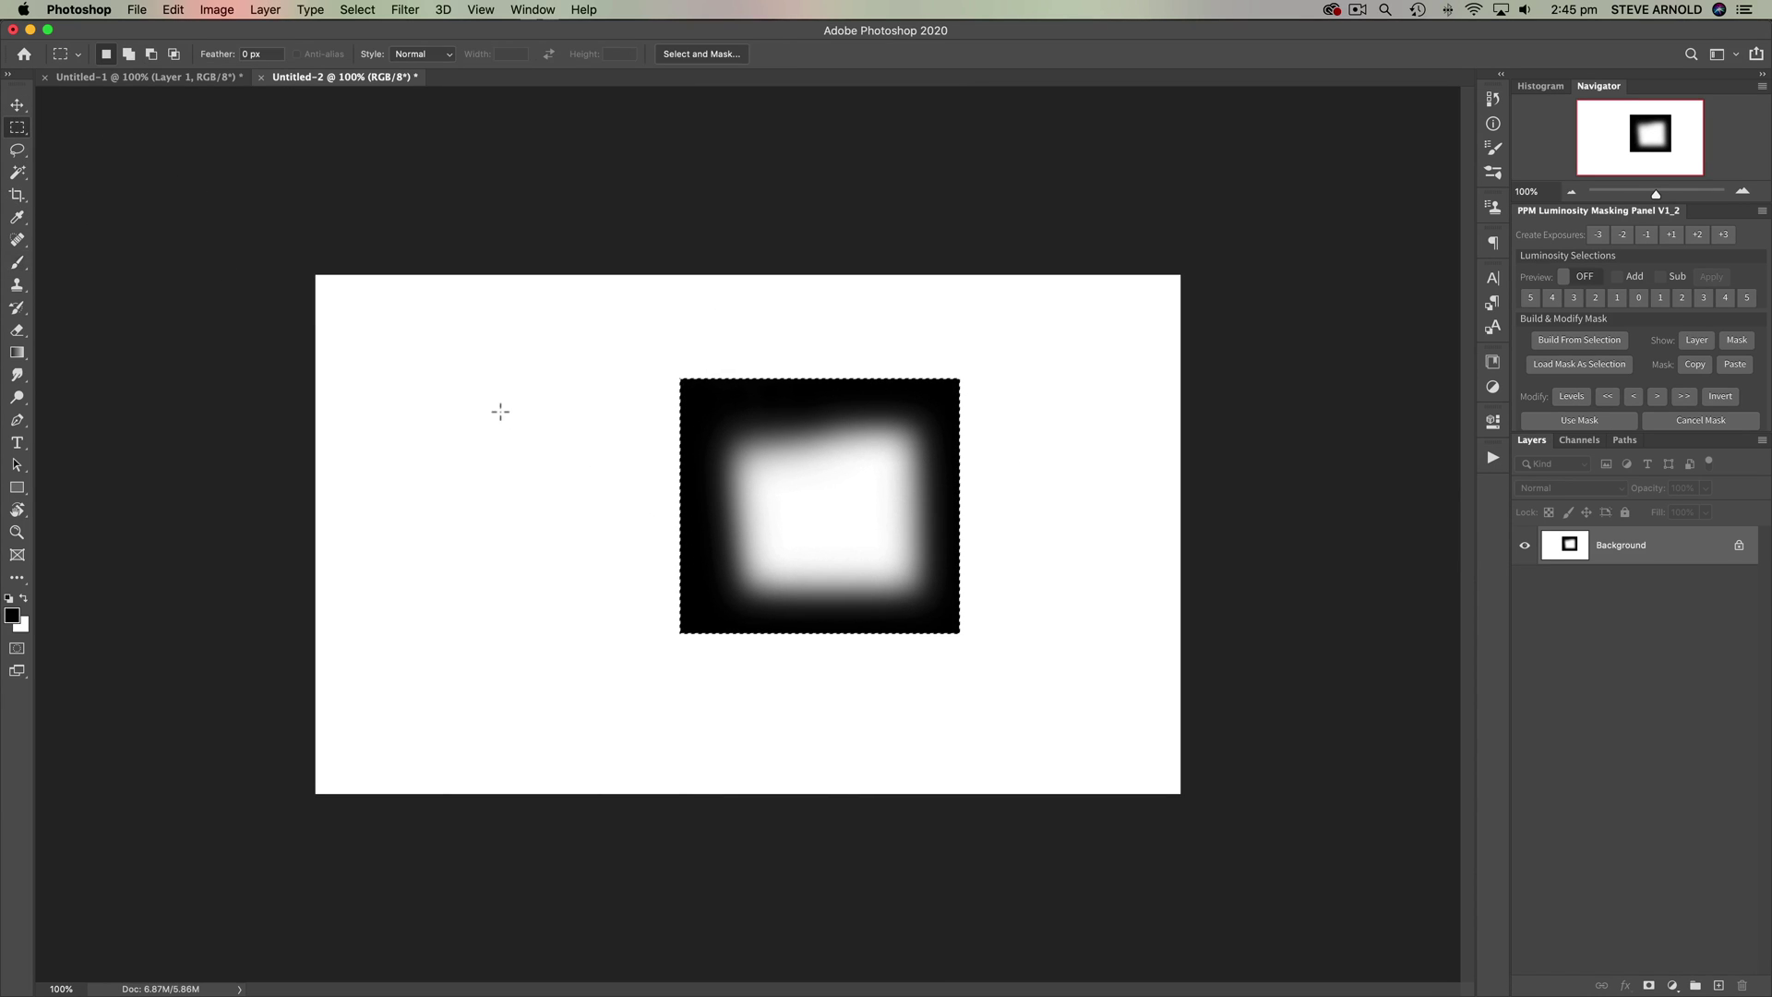
{"action": "left_click_drag", "start_coordinate": [498, 409], "coordinate": [592, 563]}
{"action": "left_click_drag", "start_coordinate": [402, 338], "coordinate": [451, 557]}
{"action": "key", "text": "shift"}
{"action": "left_click_drag", "start_coordinate": [489, 339], "coordinate": [544, 356]}
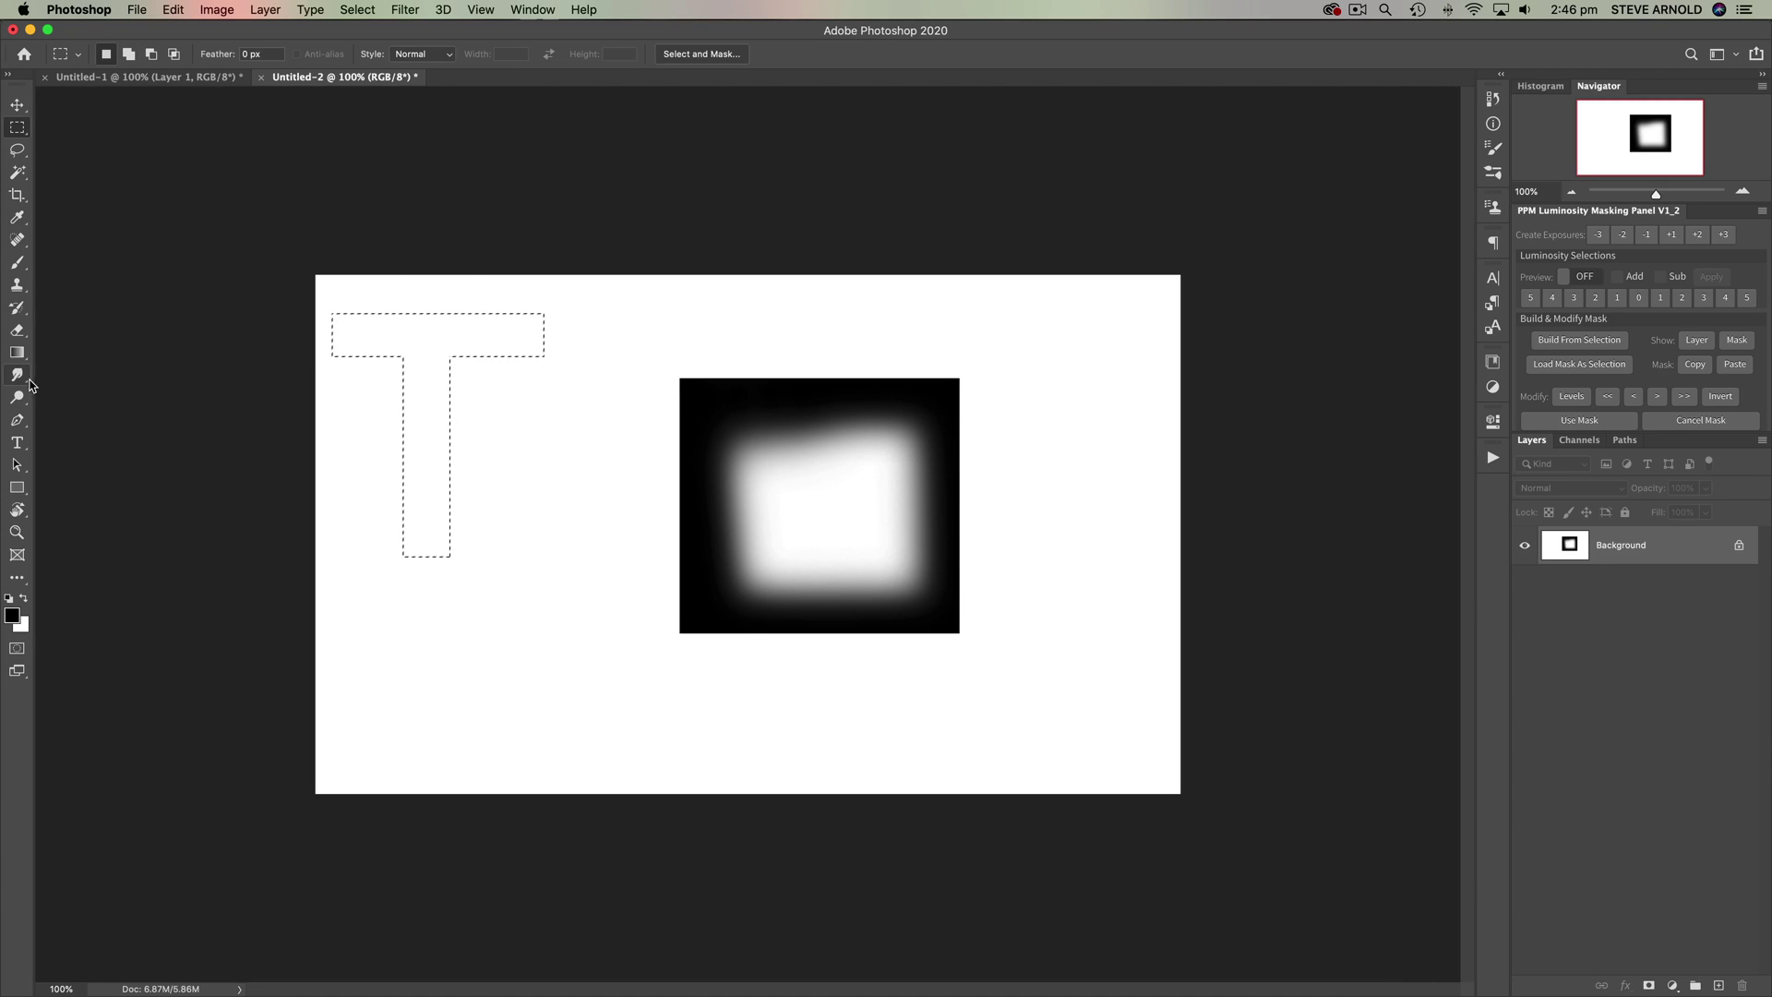
Brush black over the whole T-shaped selection, covering both the crossbar and the stem.
{"action": "left_click", "coordinate": [16, 263]}
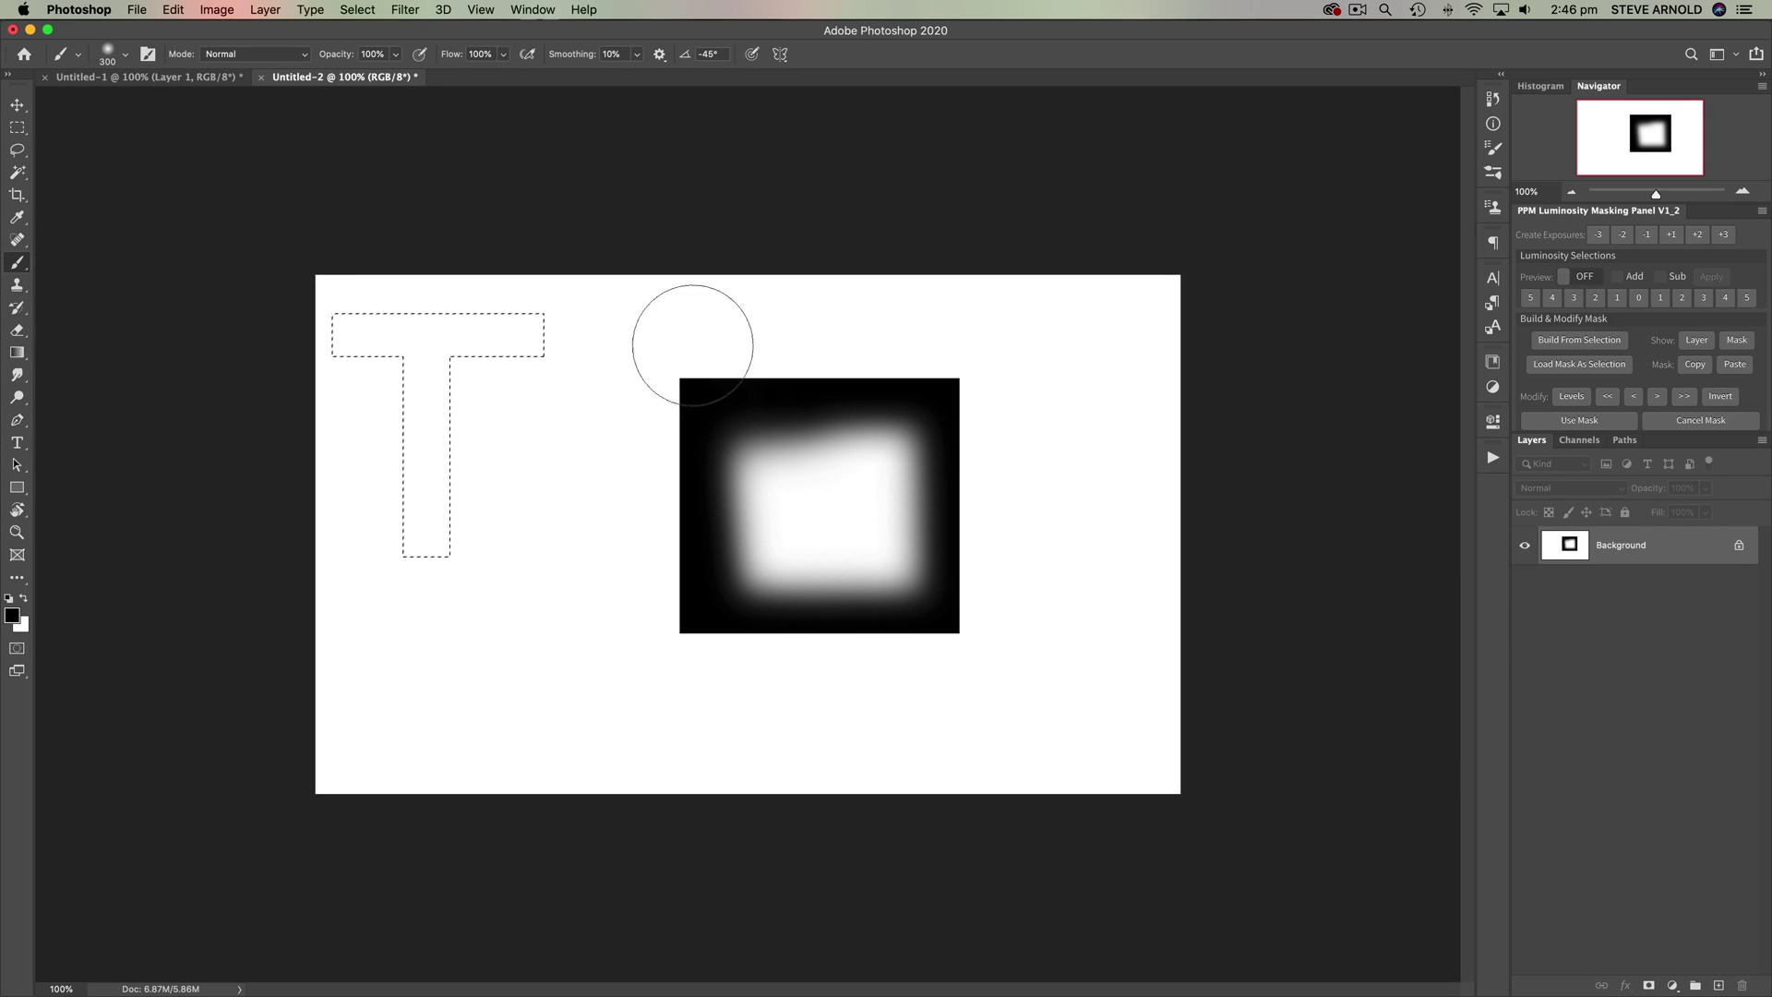
{"action": "left_click_drag", "start_coordinate": [572, 332], "coordinate": [356, 328]}
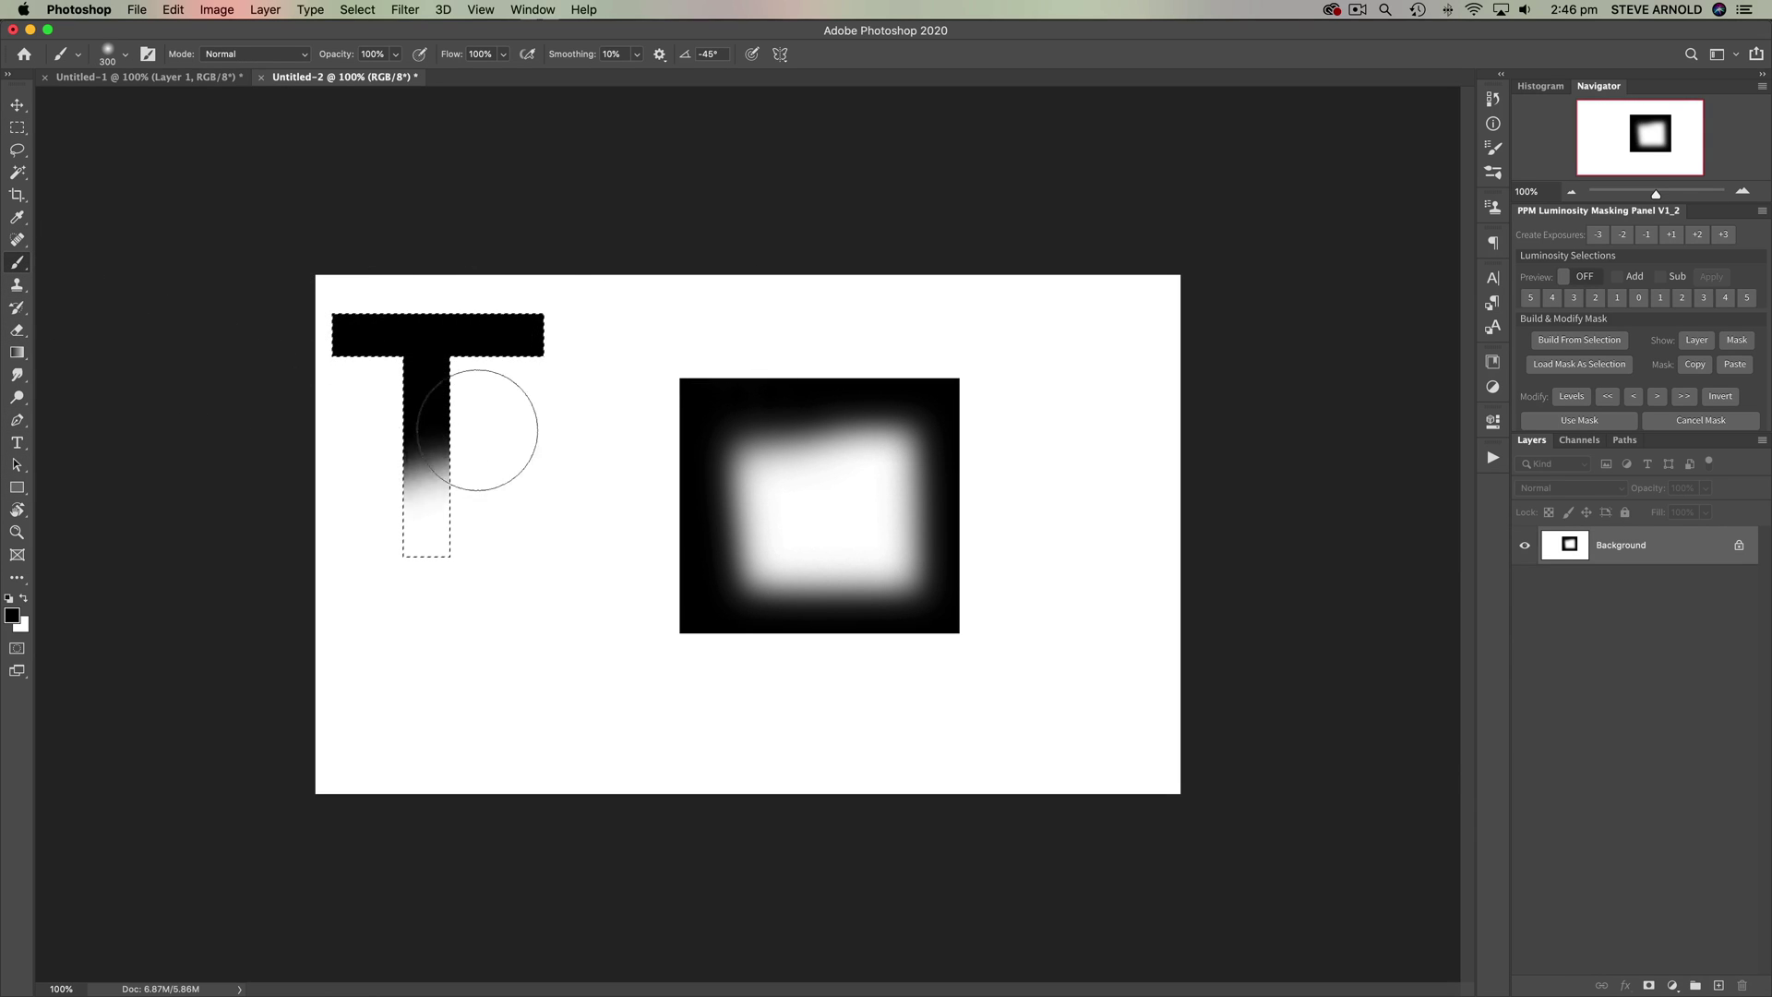
{"action": "mouse_move", "coordinate": [477, 430]}
{"action": "left_mouse_down"}
{"action": "mouse_move", "coordinate": [356, 491]}
{"action": "mouse_move", "coordinate": [336, 553]}
{"action": "left_mouse_up"}
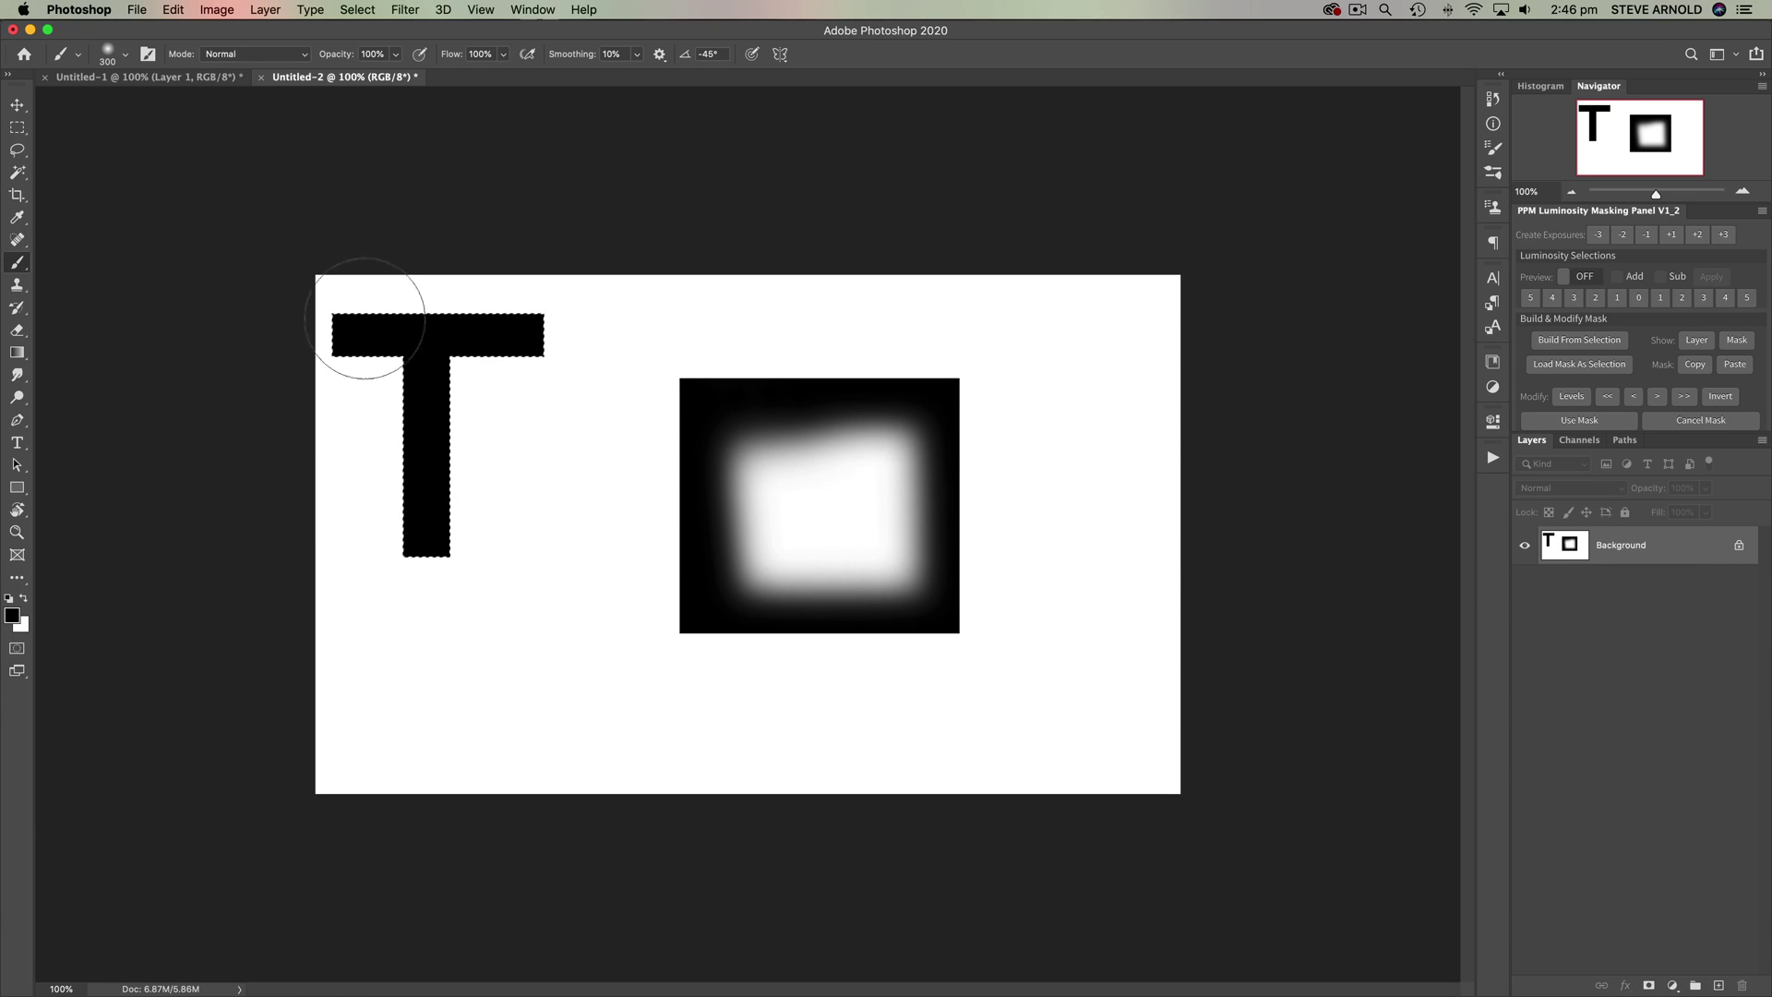
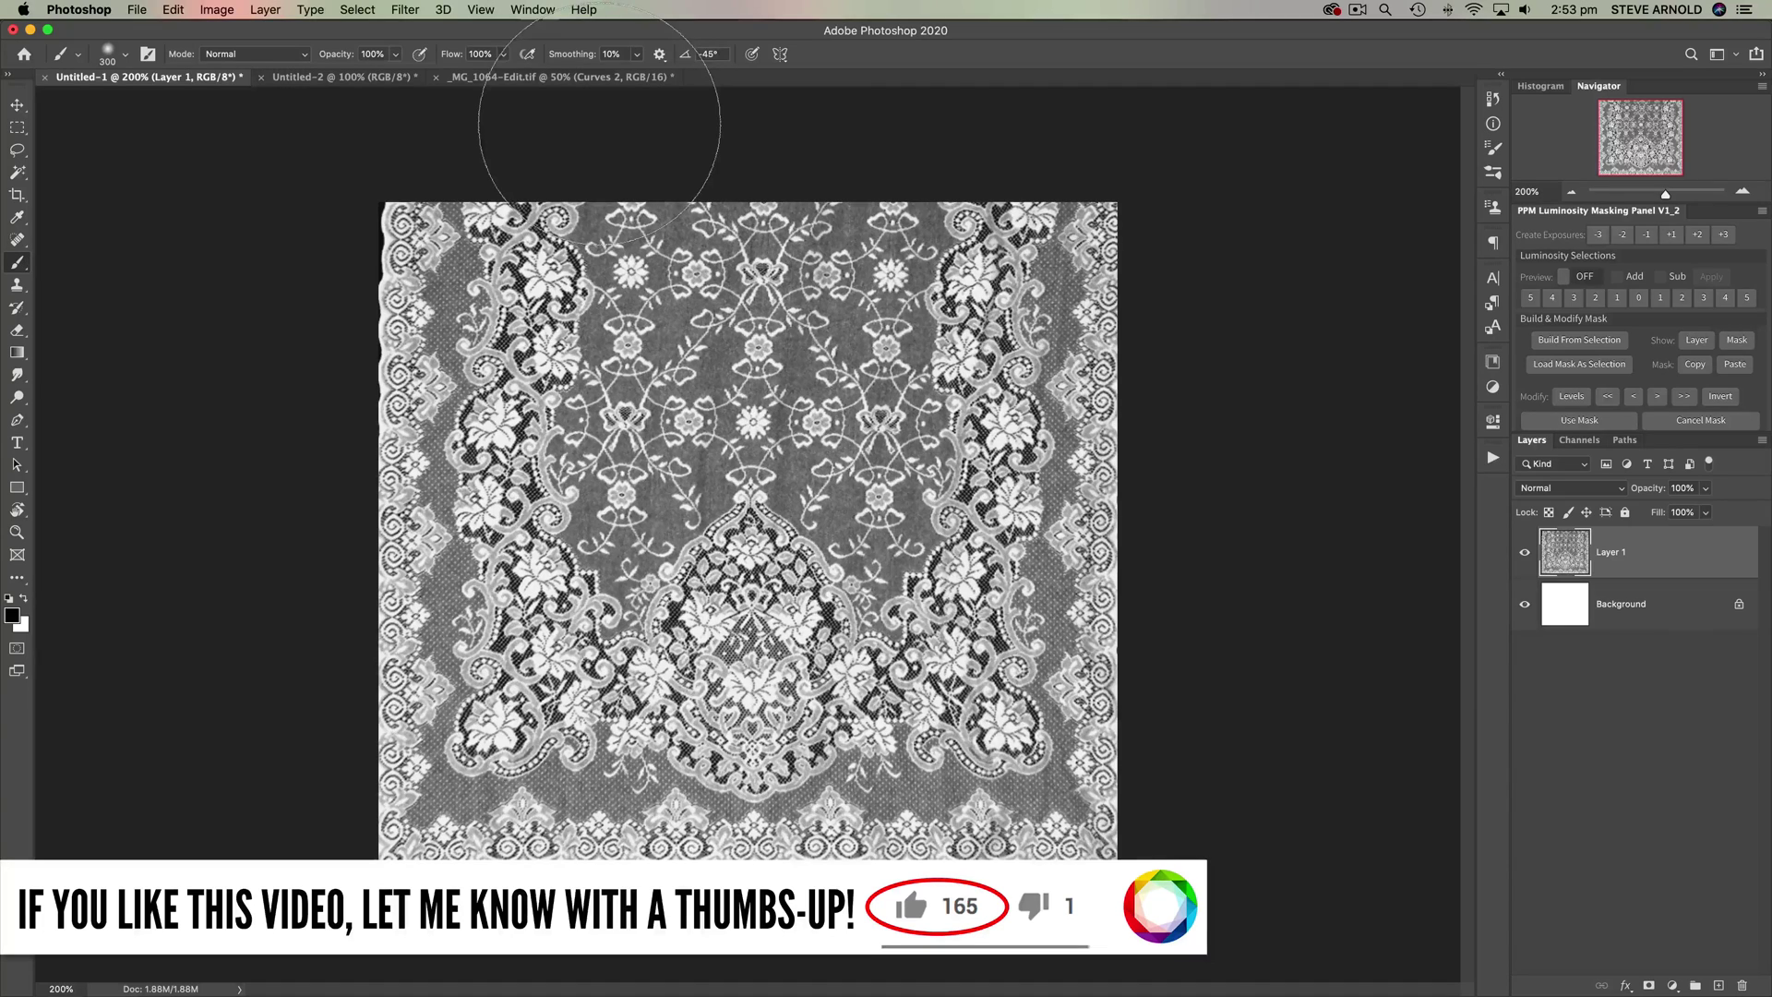
In _MG_1064-Edit.tif, save a luminosity selection loaded from the RGB channel as a new alpha channel, and deselect.
{"action": "left_click", "coordinate": [579, 77]}
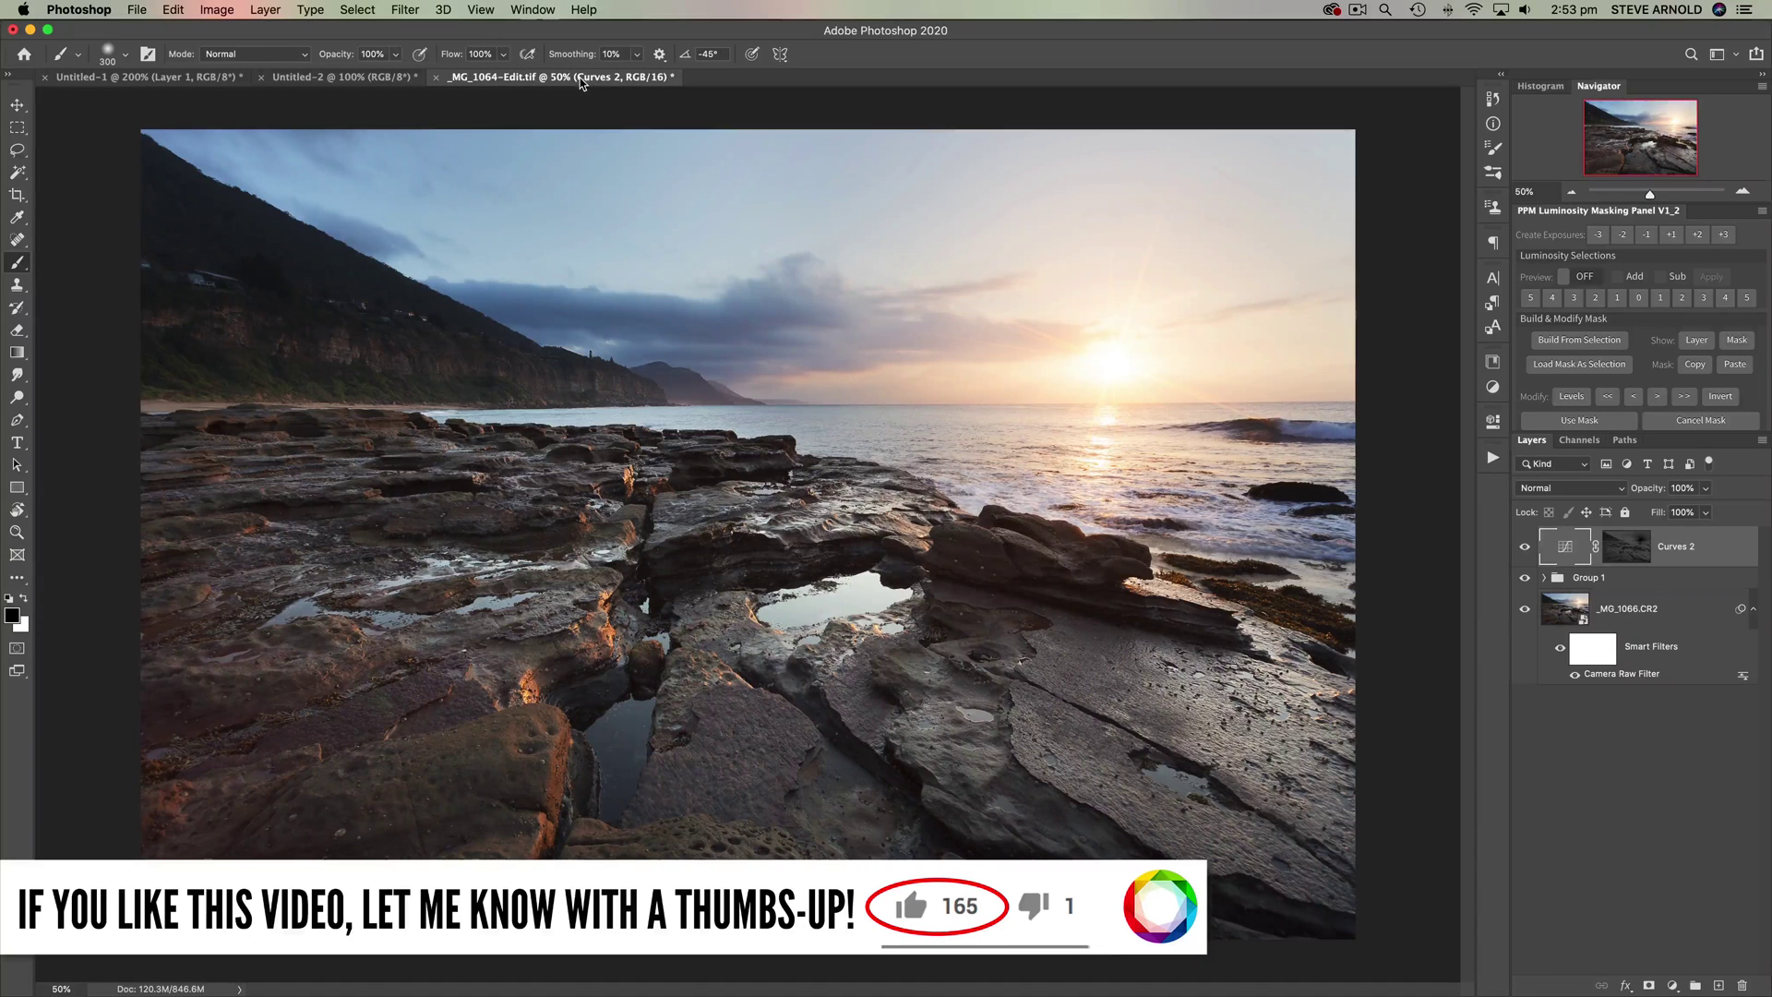
{"action": "left_click", "coordinate": [1652, 827]}
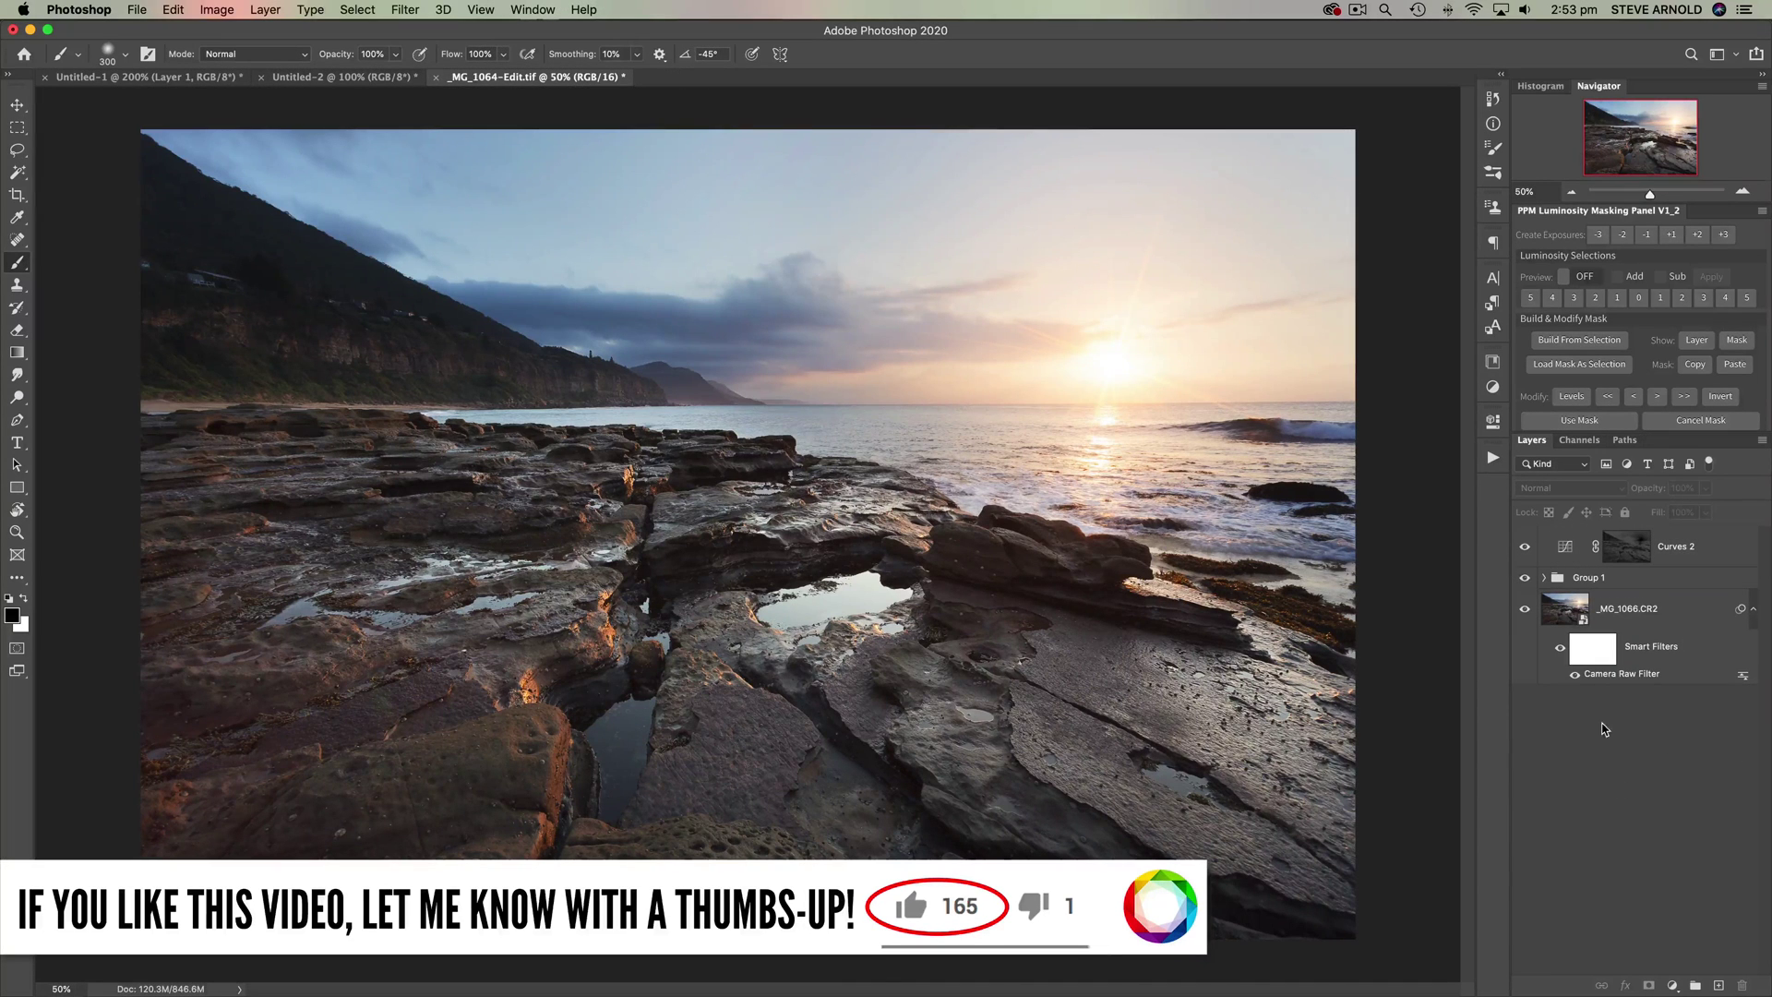
{"action": "left_click", "coordinate": [1580, 442]}
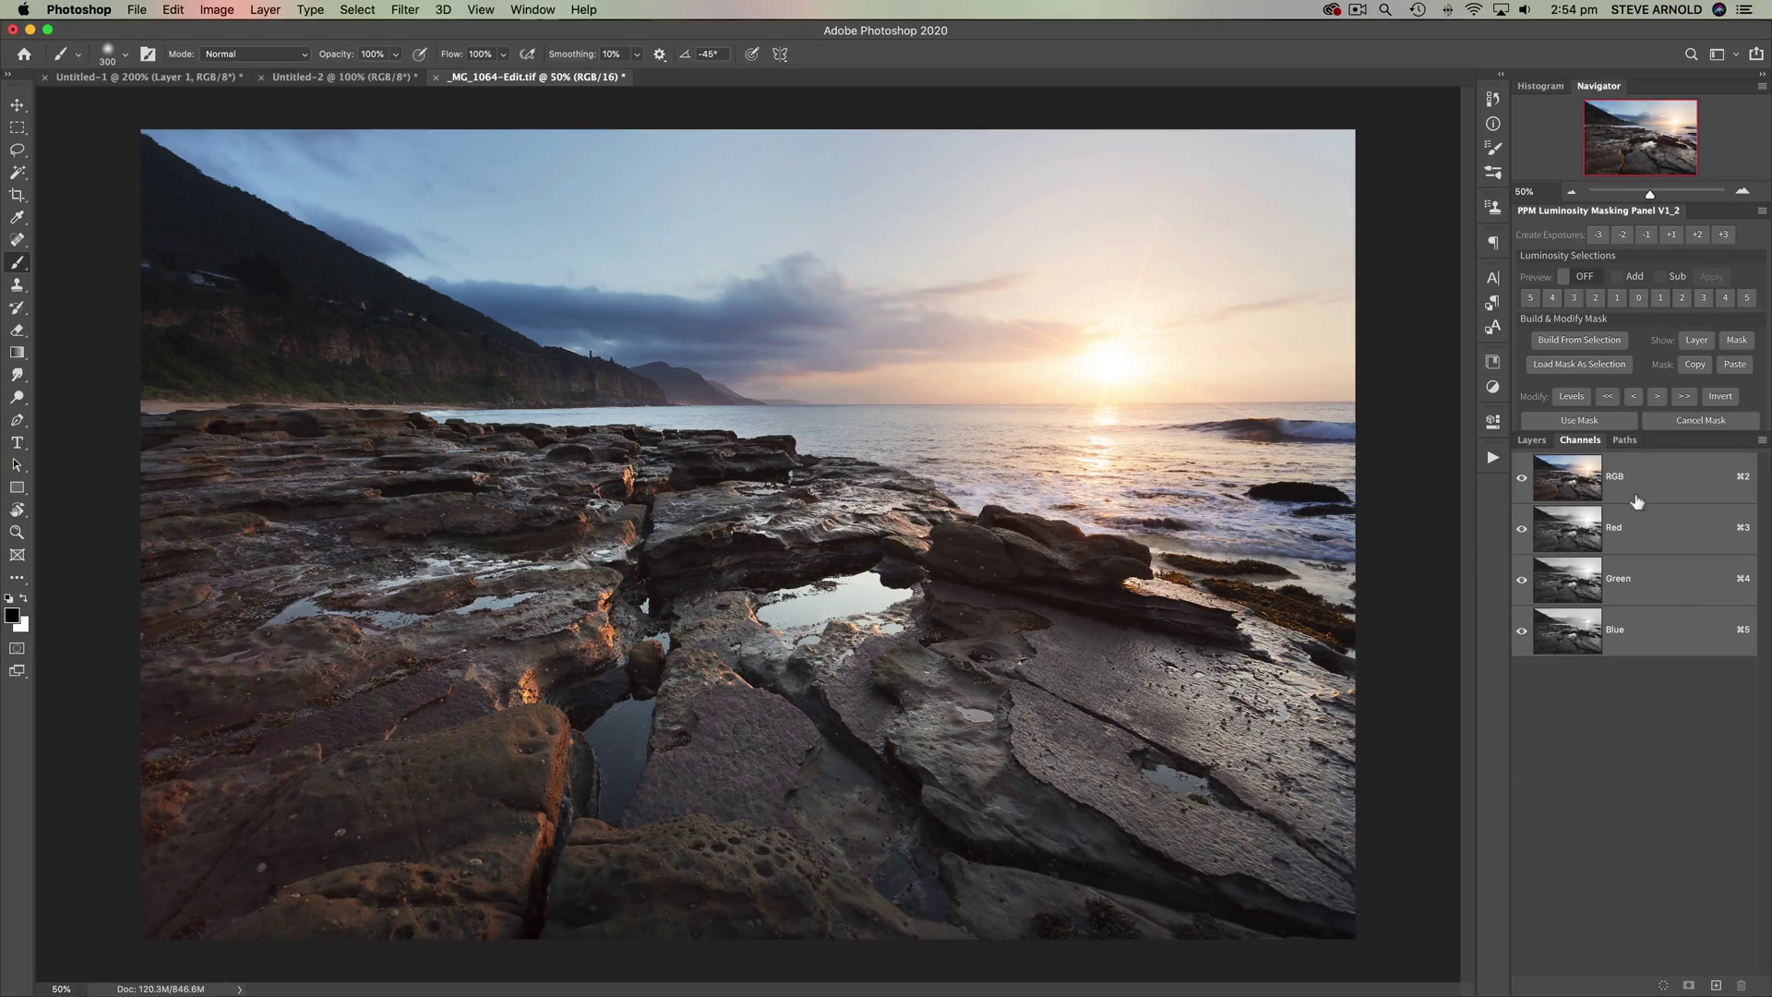
{"action": "left_click", "coordinate": [1566, 481], "text": "super"}
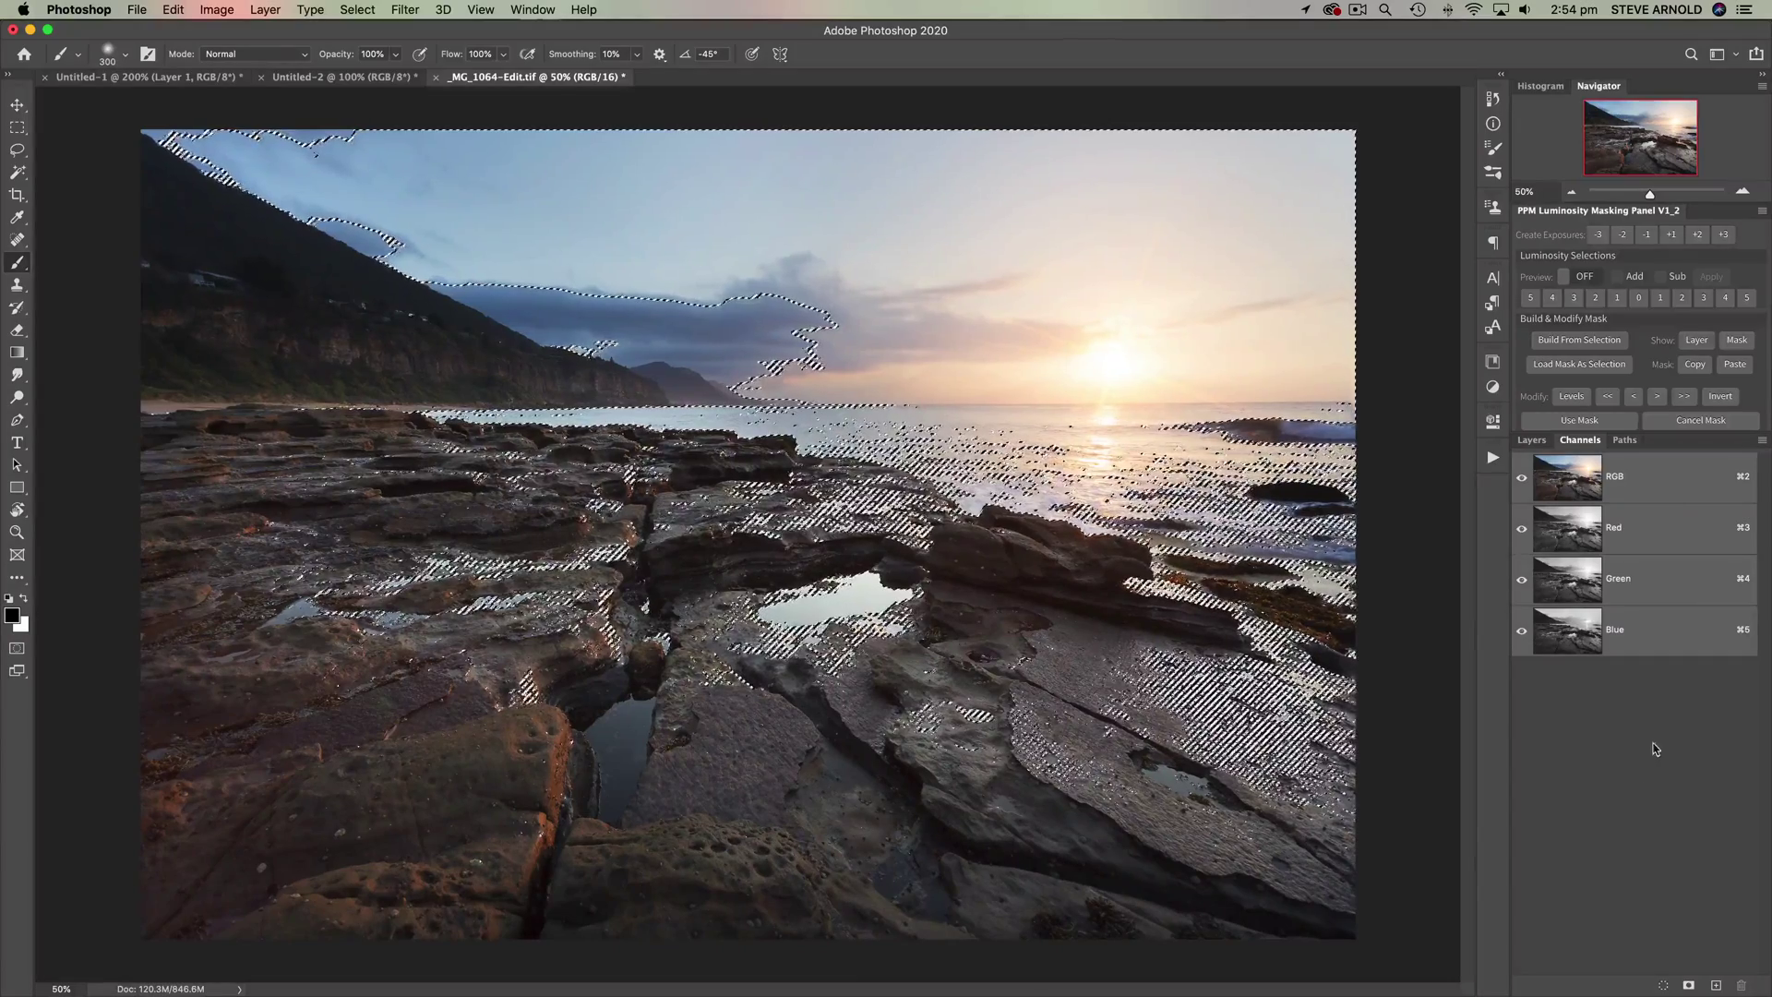
{"action": "left_click", "coordinate": [1689, 985]}
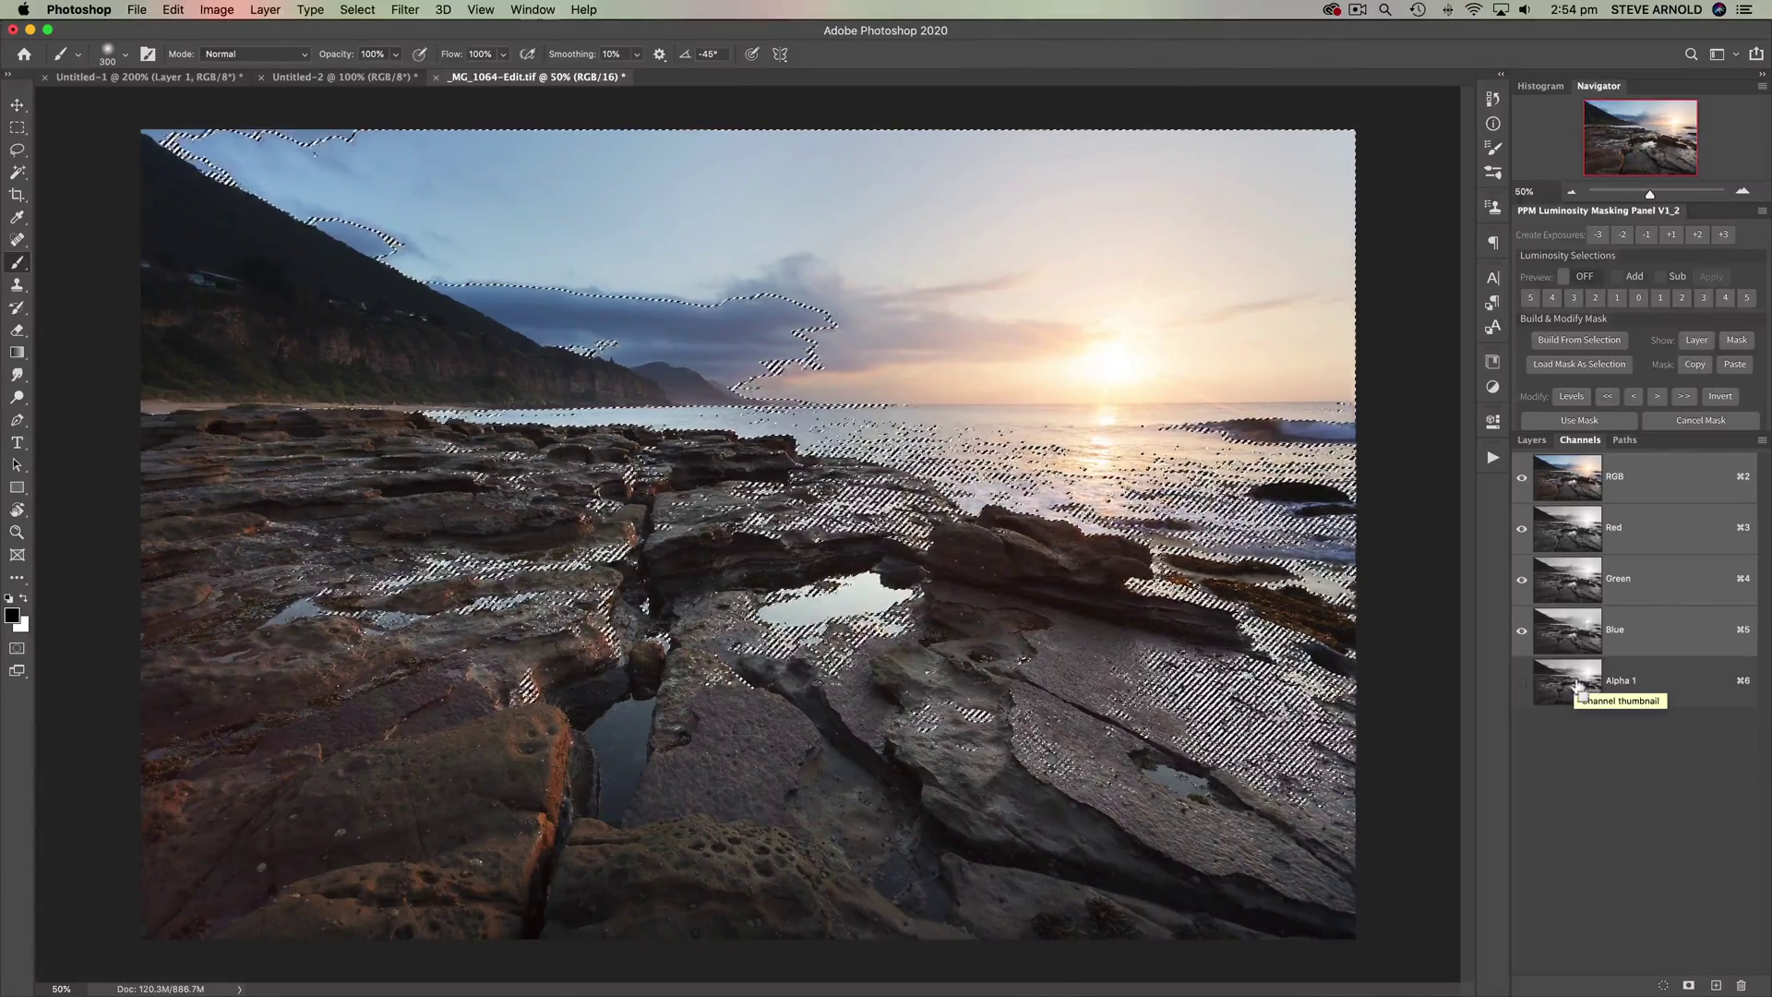
{"action": "key", "text": "super+d"}
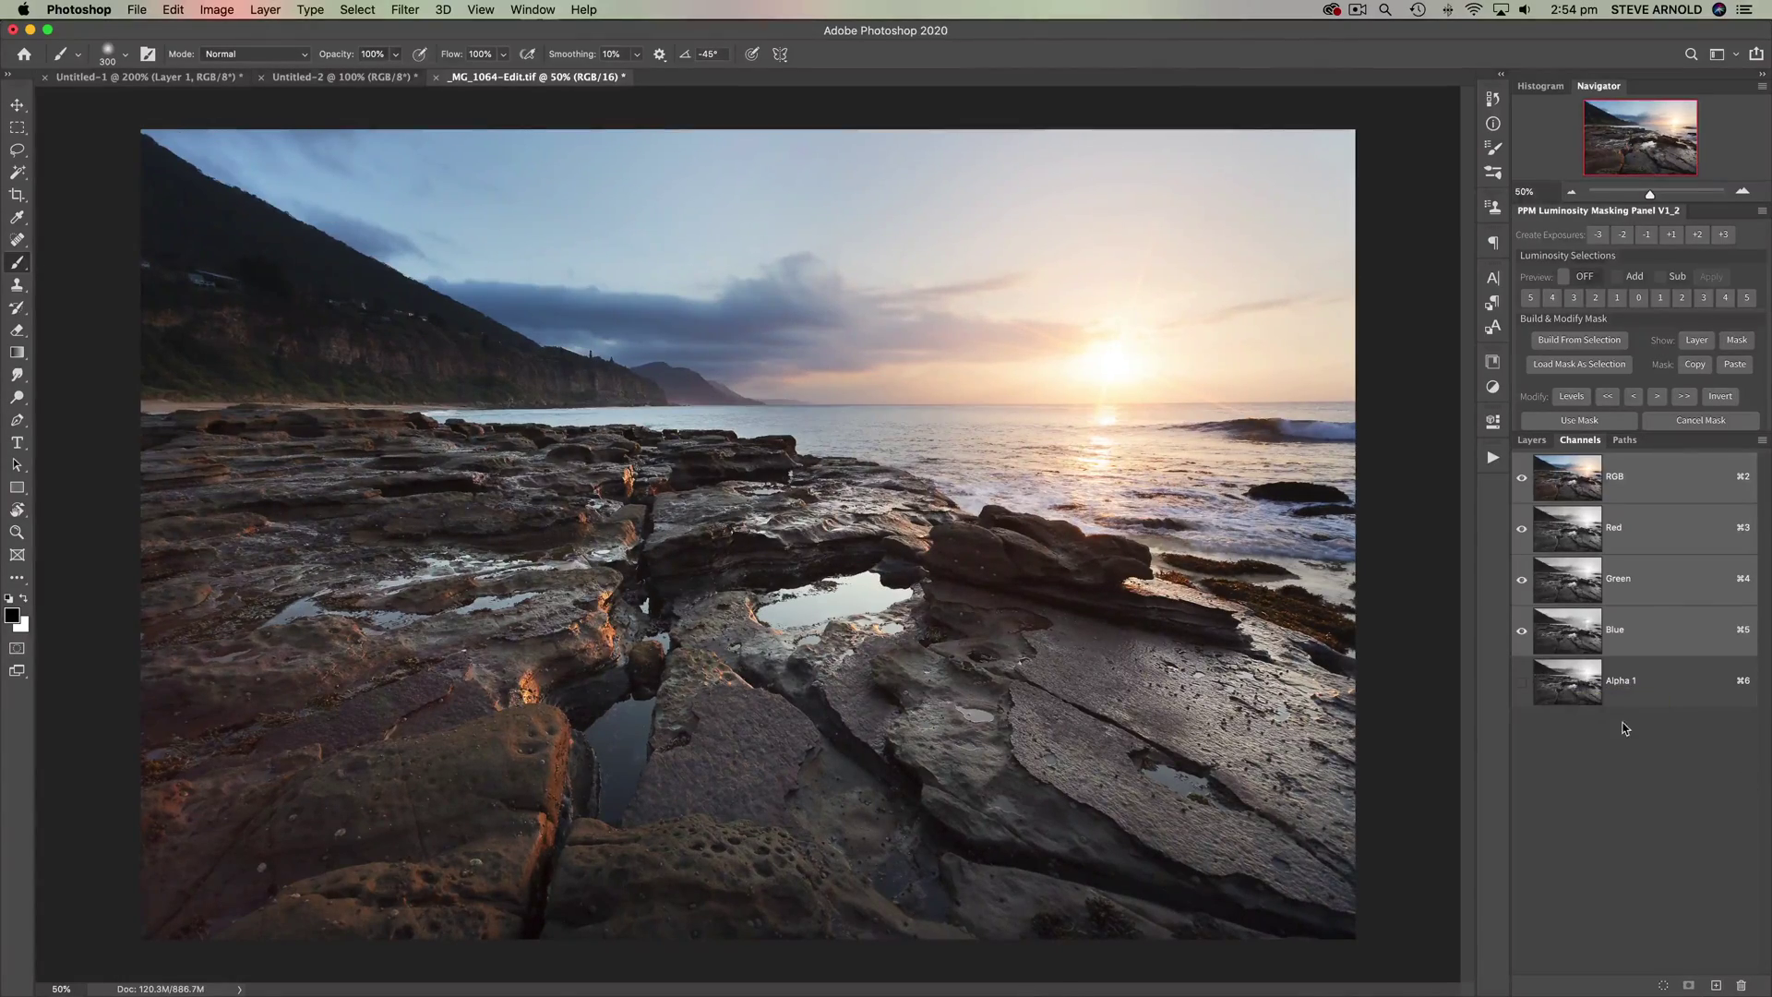
View the photo's Alpha 1 channel and compare its greyscale tones with the lace image in Untitled-1.
{"action": "left_click", "coordinate": [1580, 694]}
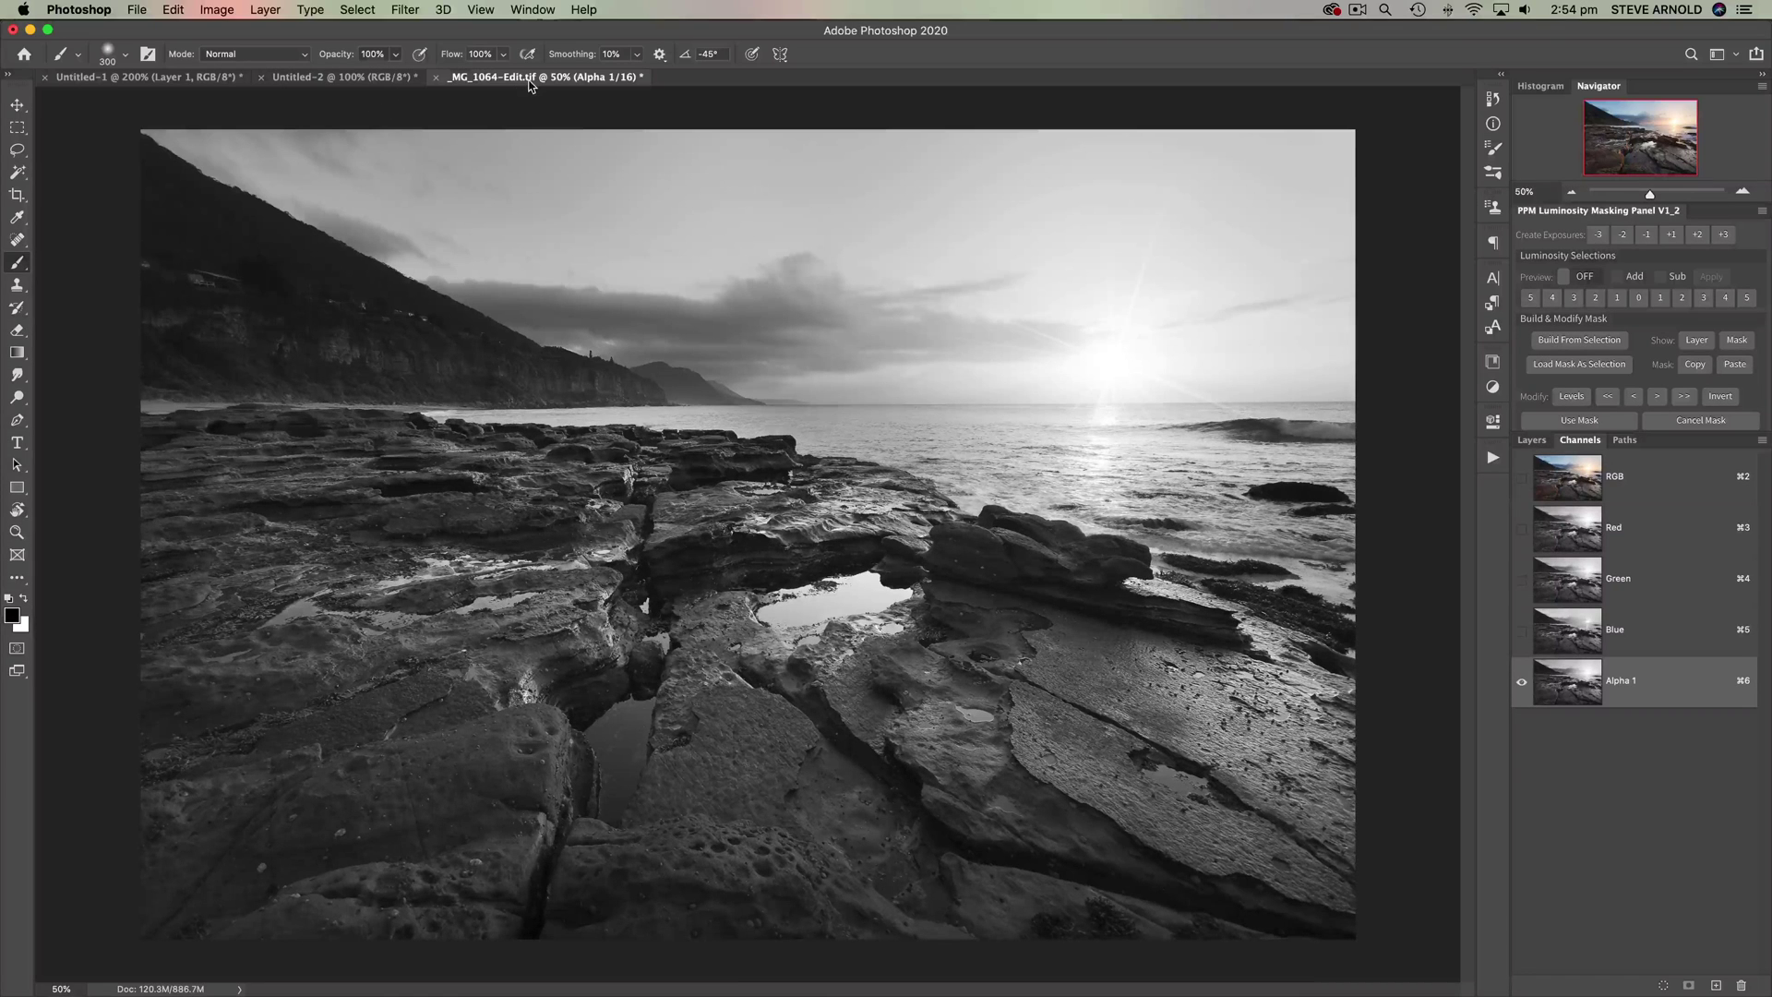
{"action": "left_click", "coordinate": [182, 80]}
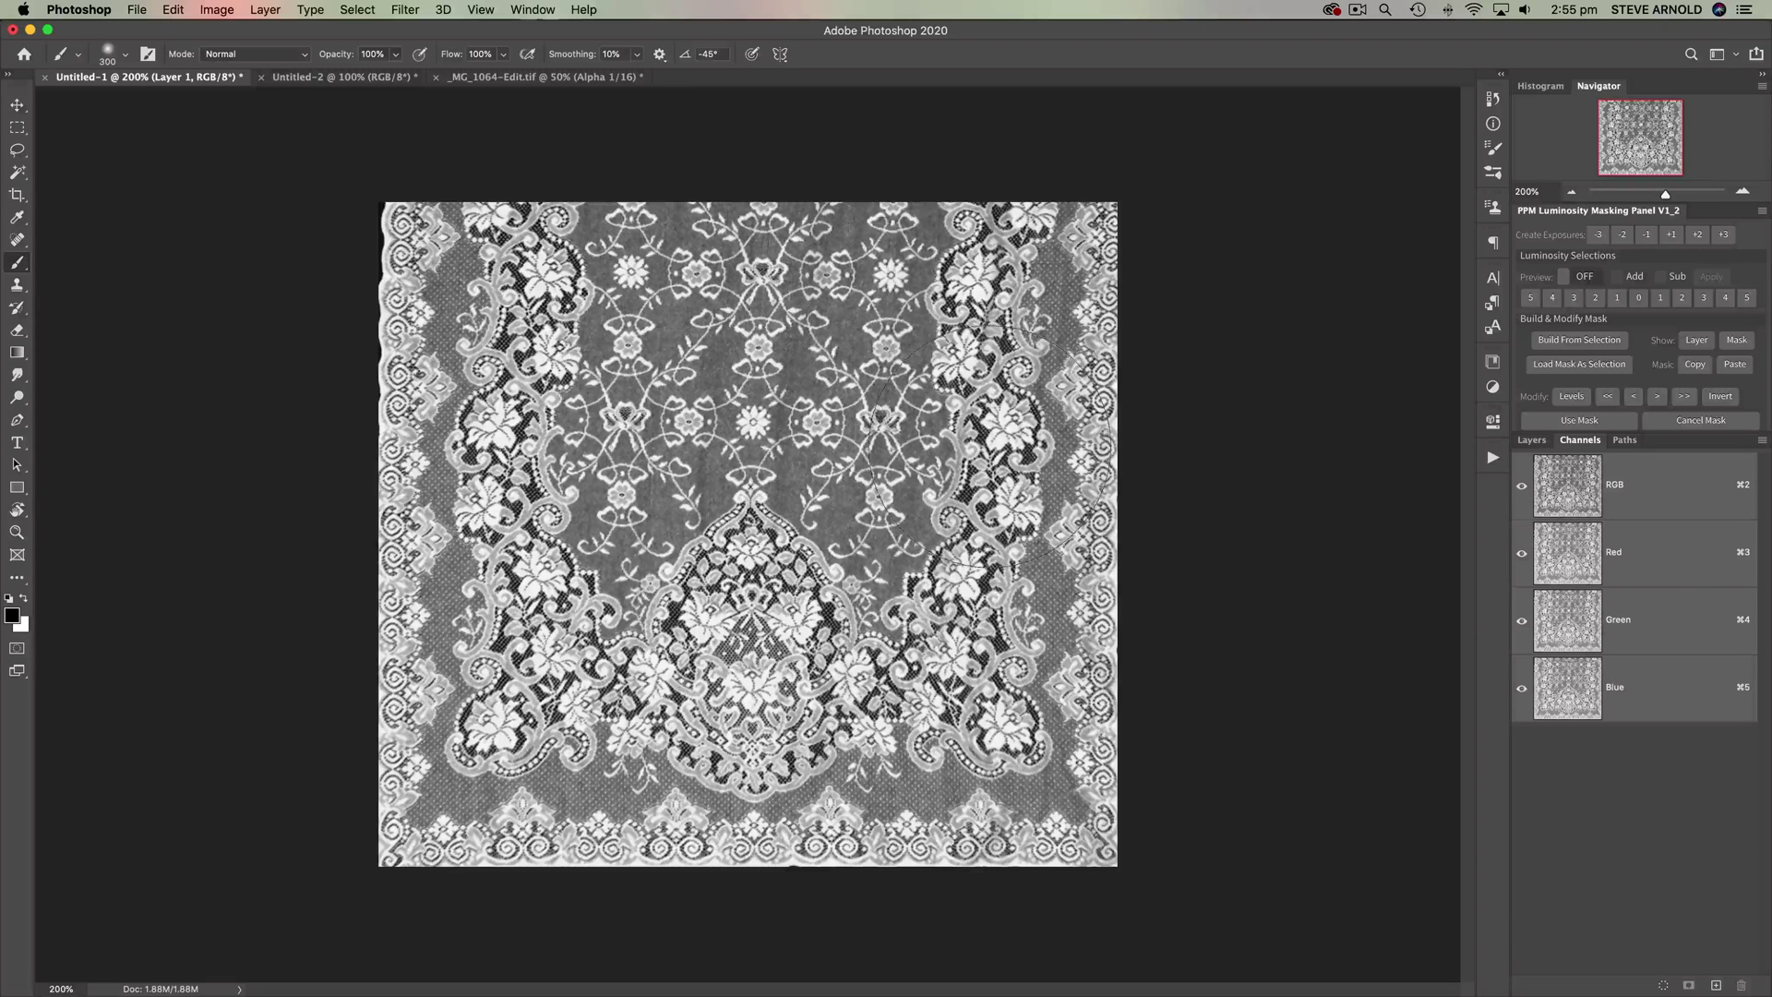
{"action": "left_click", "coordinate": [543, 79]}
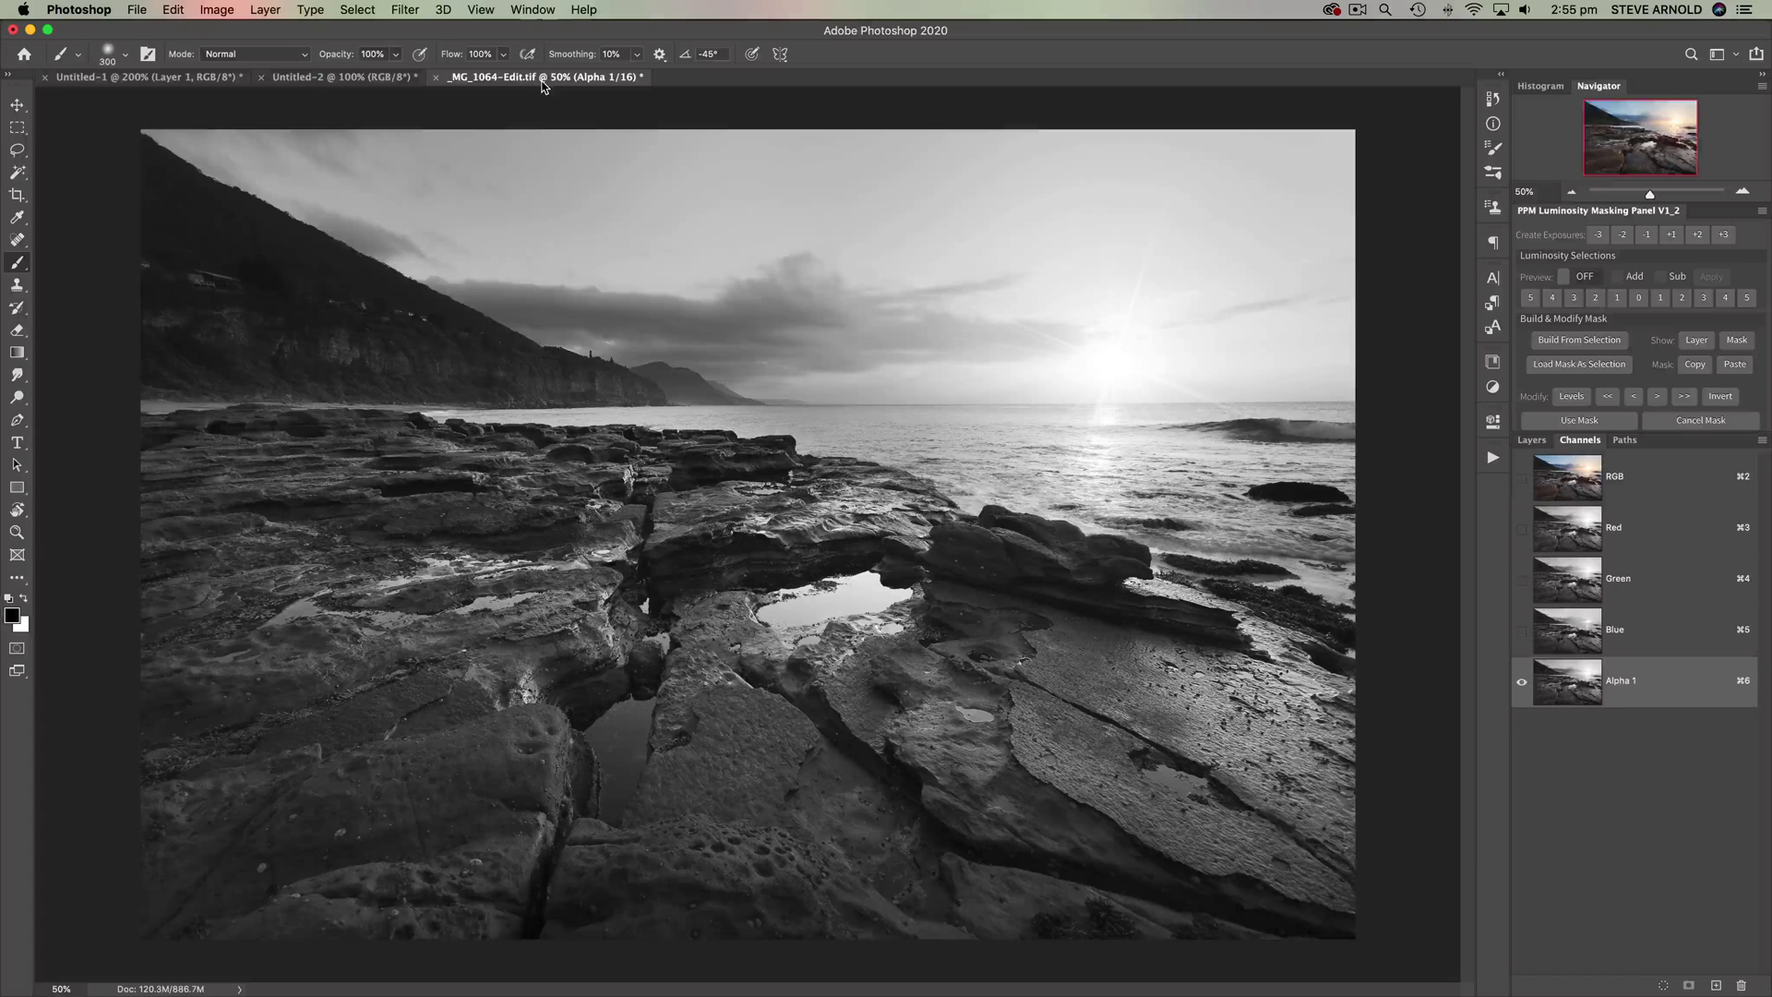
Invert the tones of the lace image on Layer 1 in Untitled-1.
{"action": "left_click", "coordinate": [109, 77]}
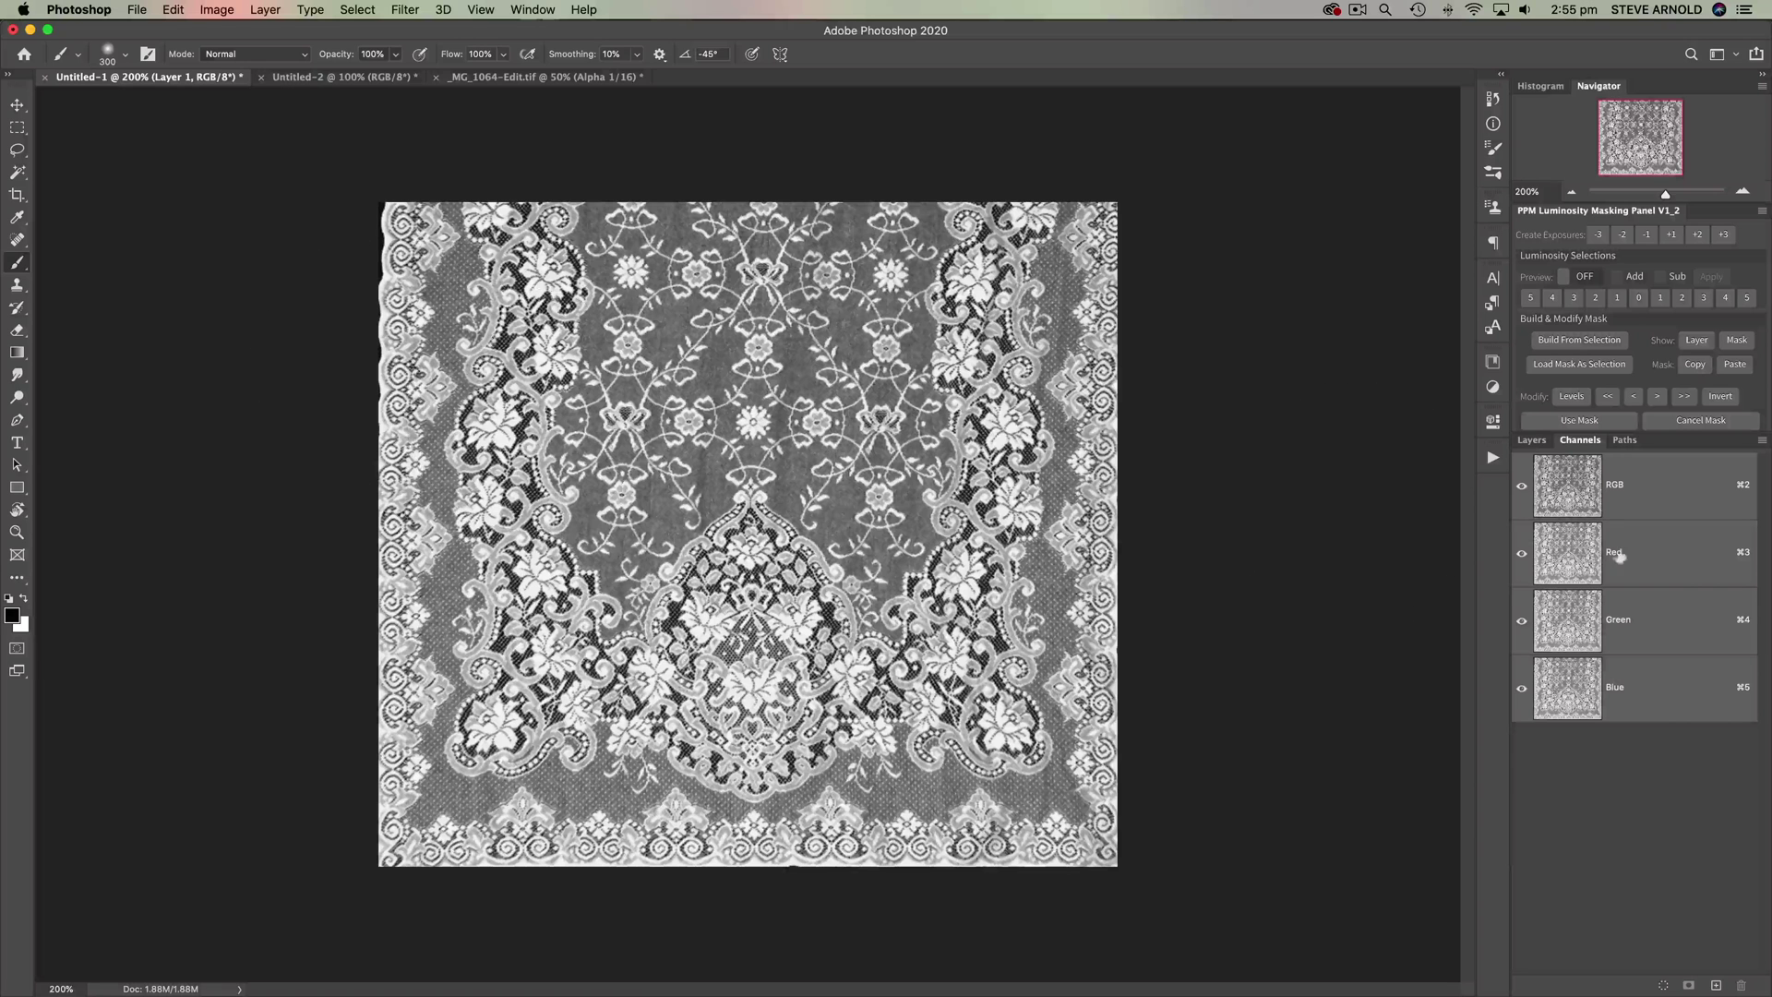
{"action": "left_click", "coordinate": [1531, 440]}
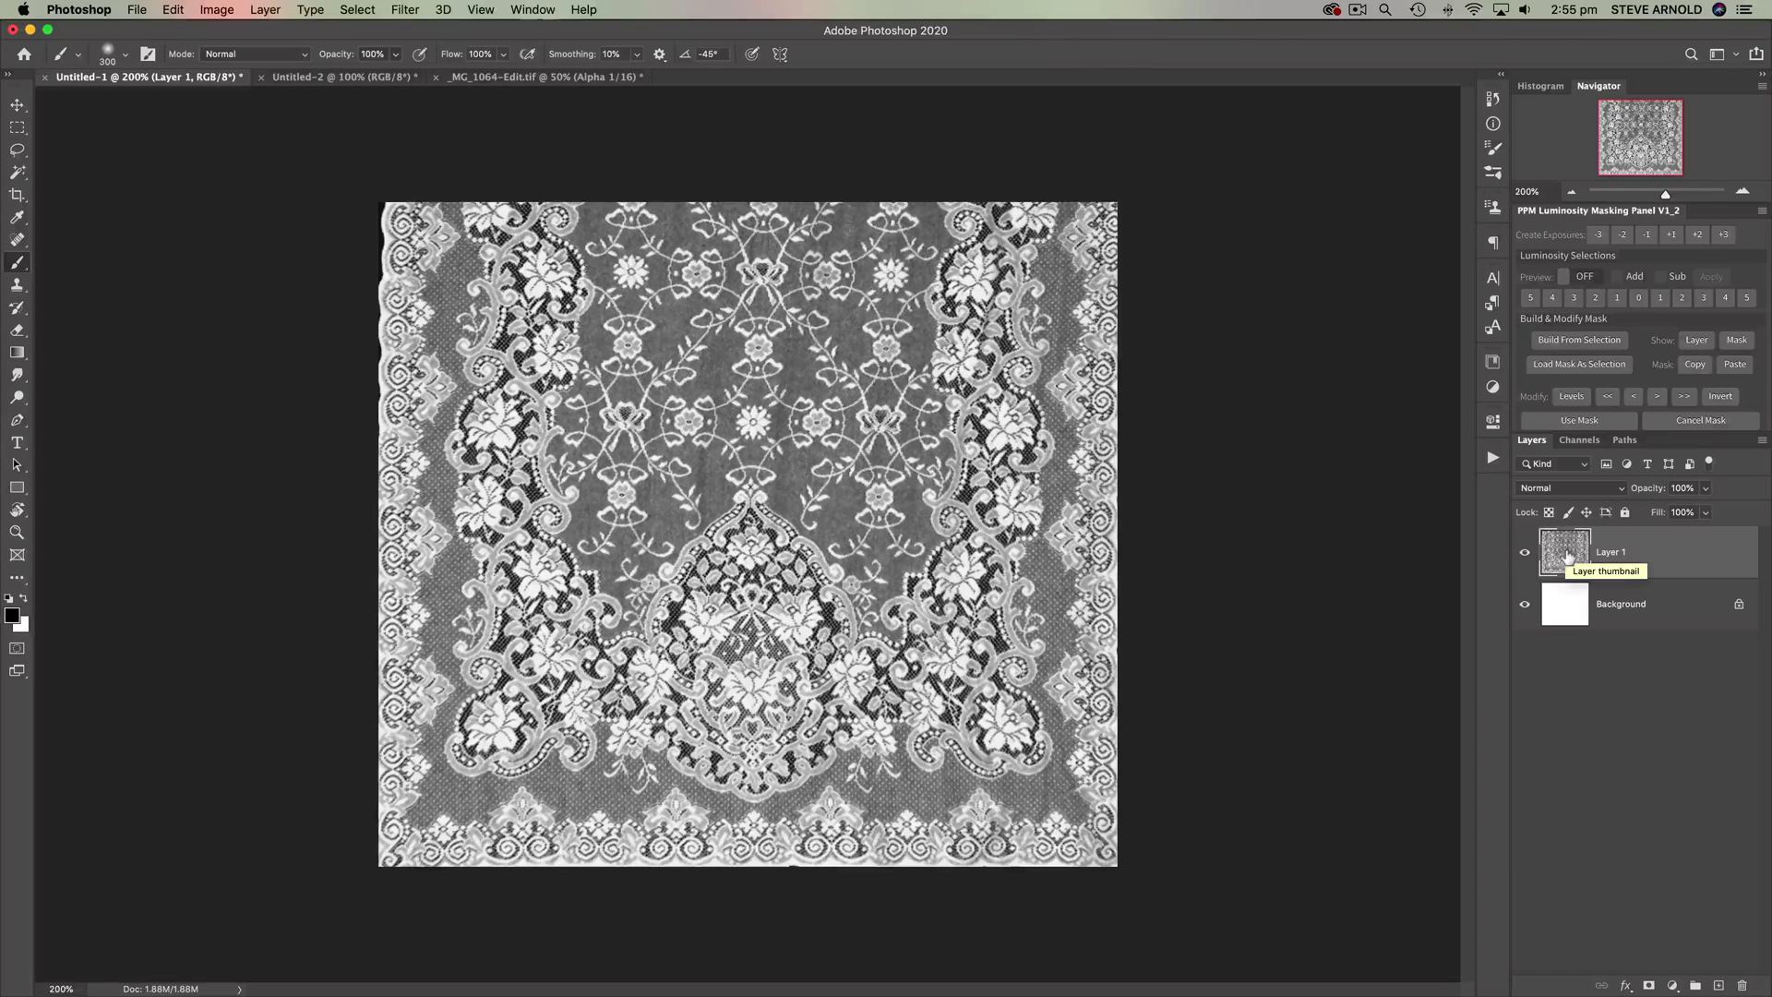
{"action": "key", "text": "super+i"}
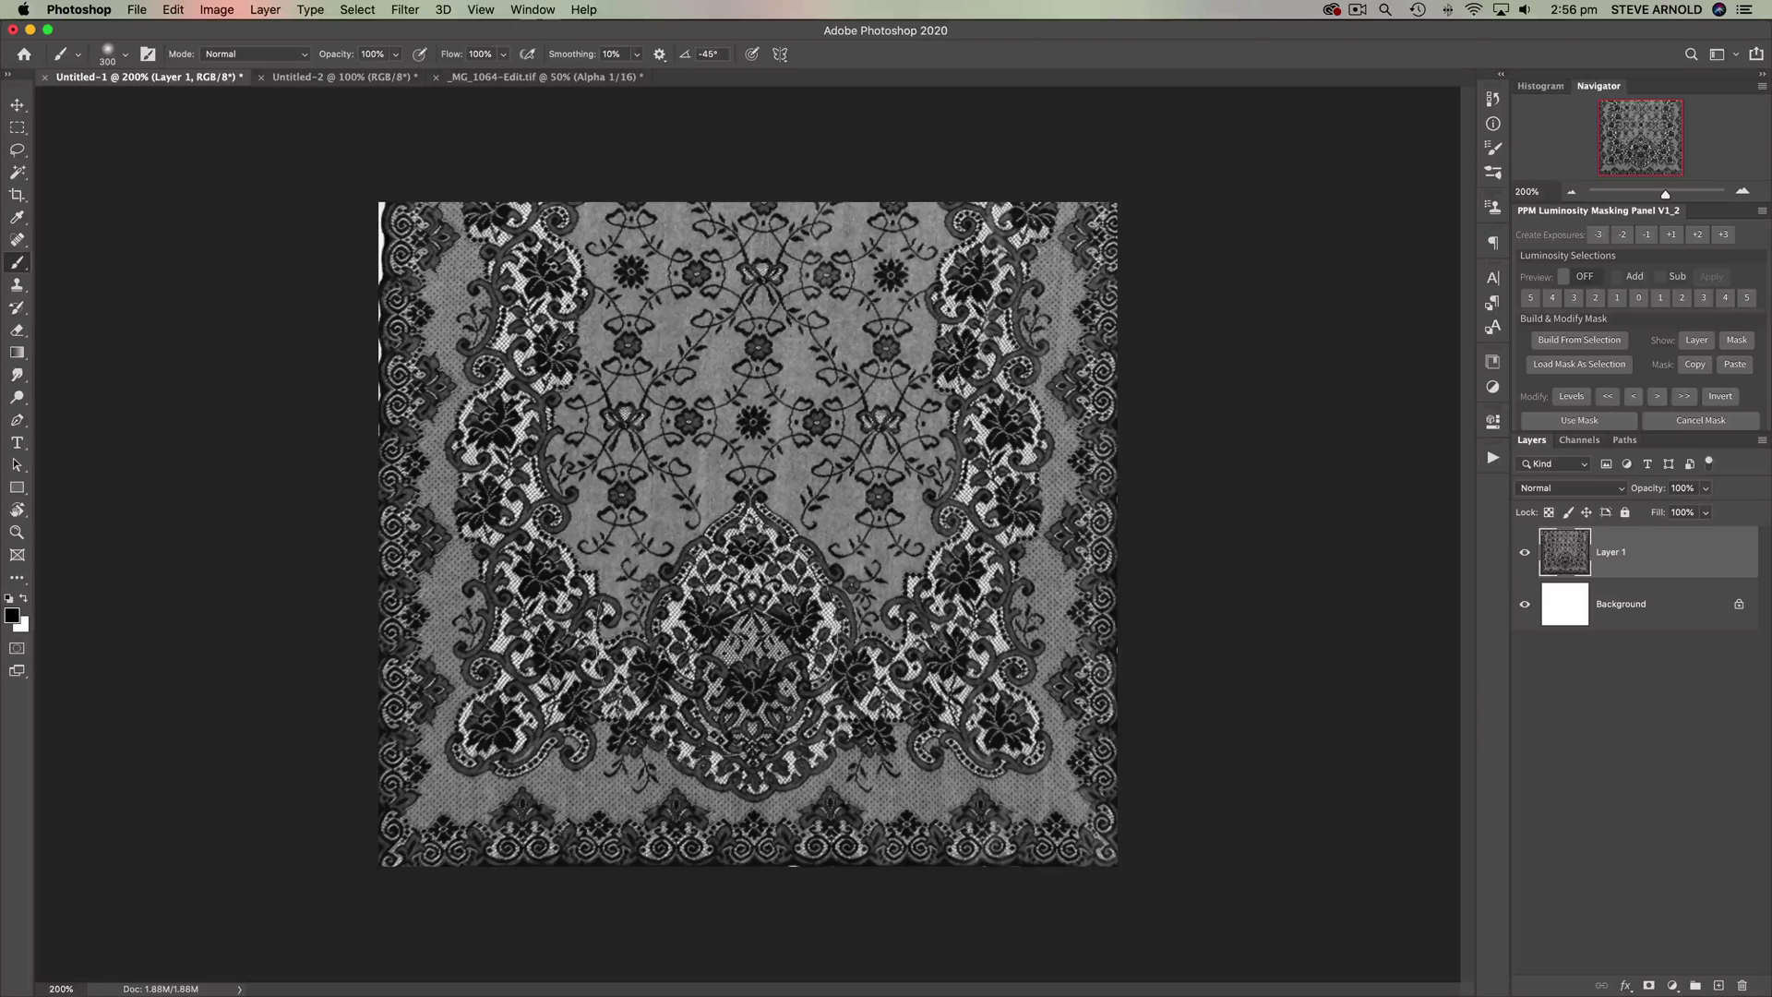
In _MG_1064-Edit.tif, add a new layer above Curves 2 and fill it with white.
{"action": "left_click", "coordinate": [564, 80]}
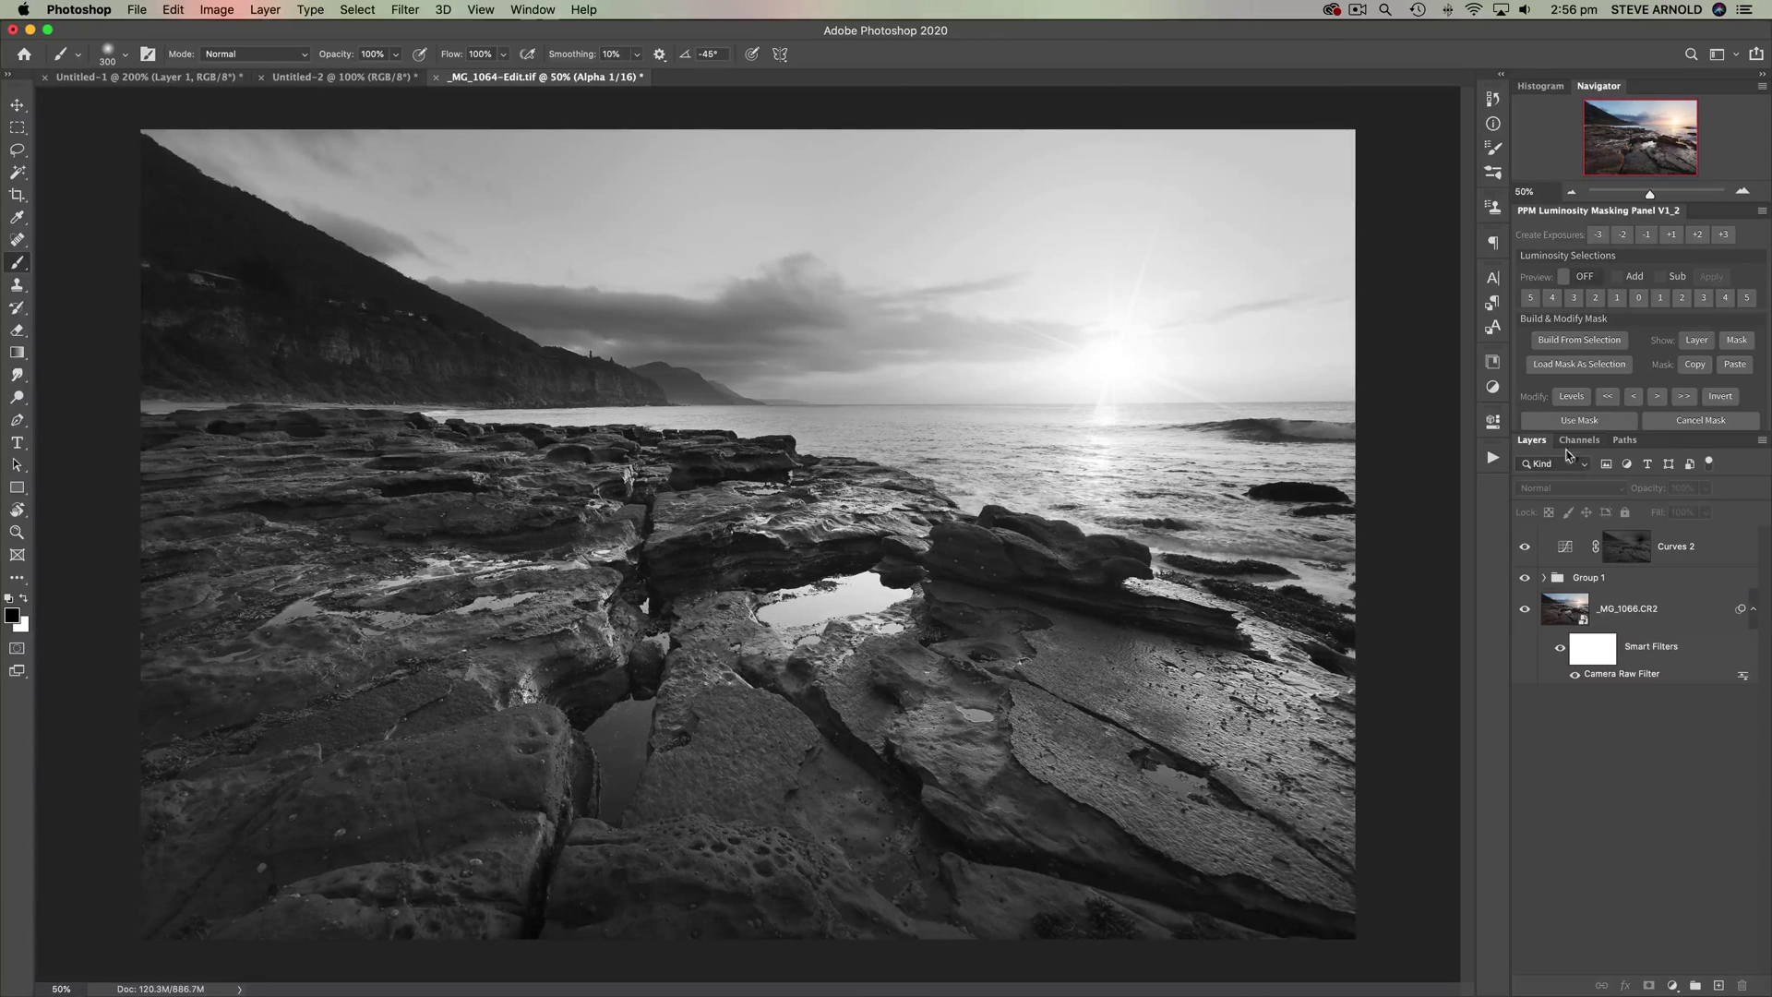
{"action": "left_click", "coordinate": [1567, 553]}
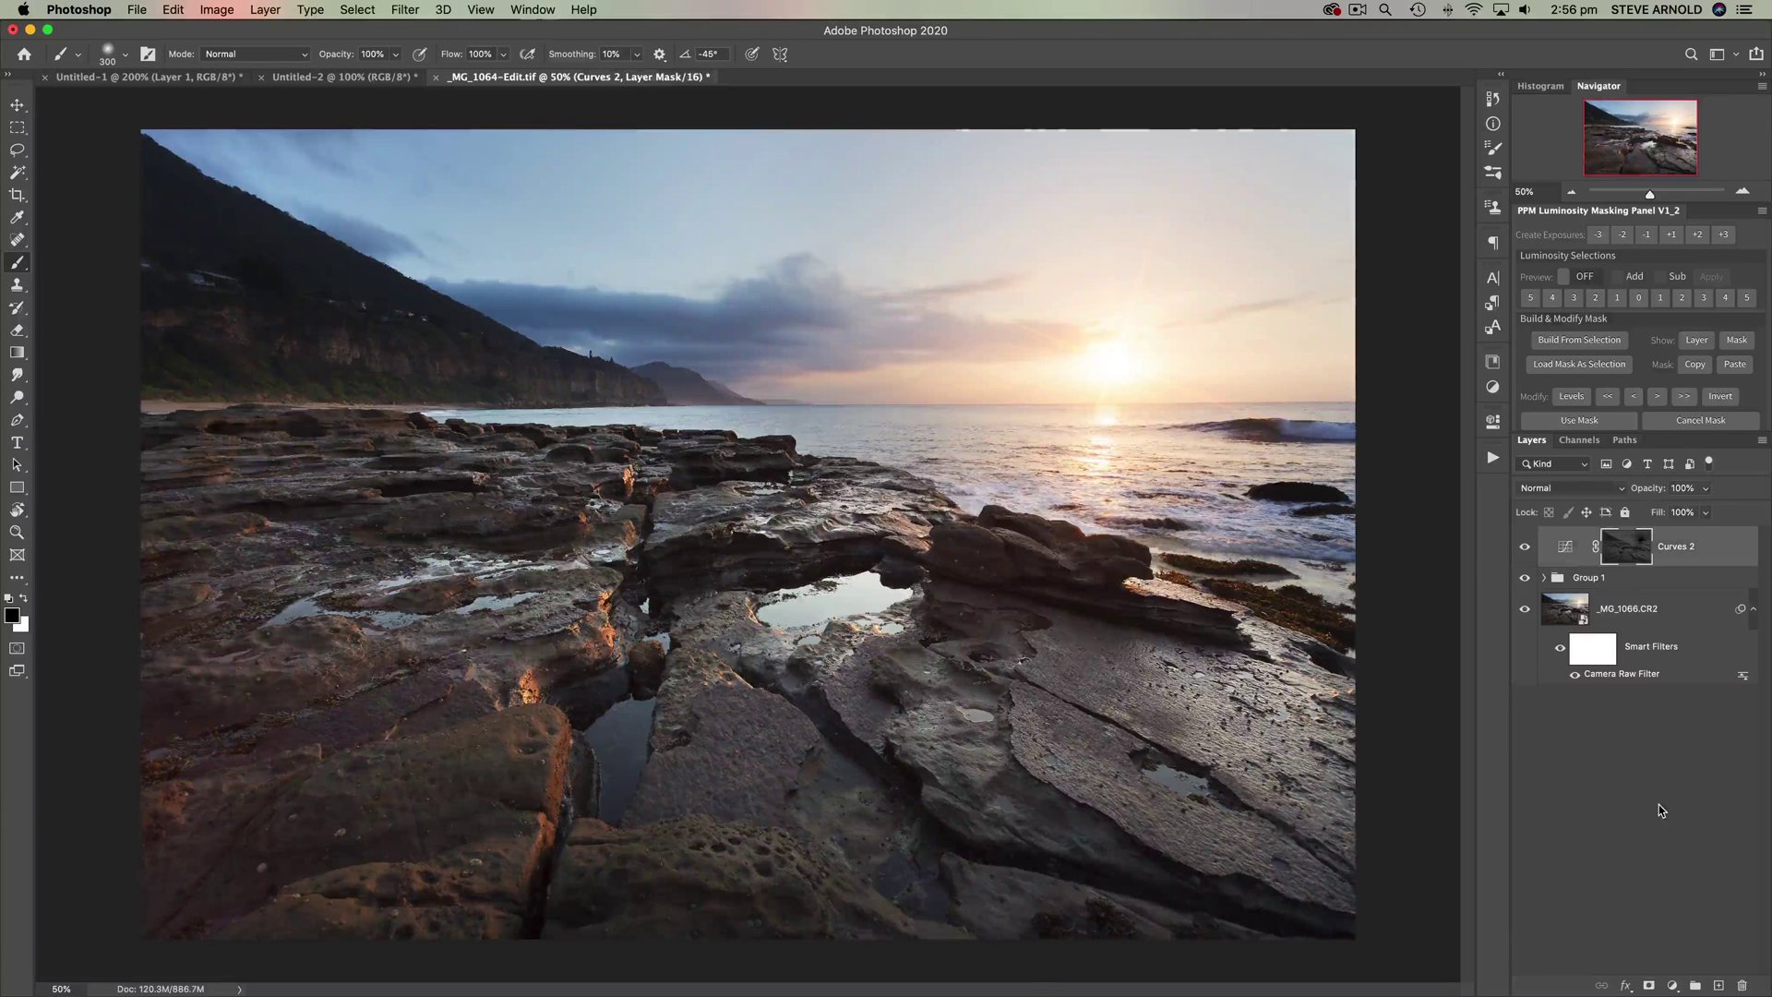
{"action": "left_click", "coordinate": [1718, 986]}
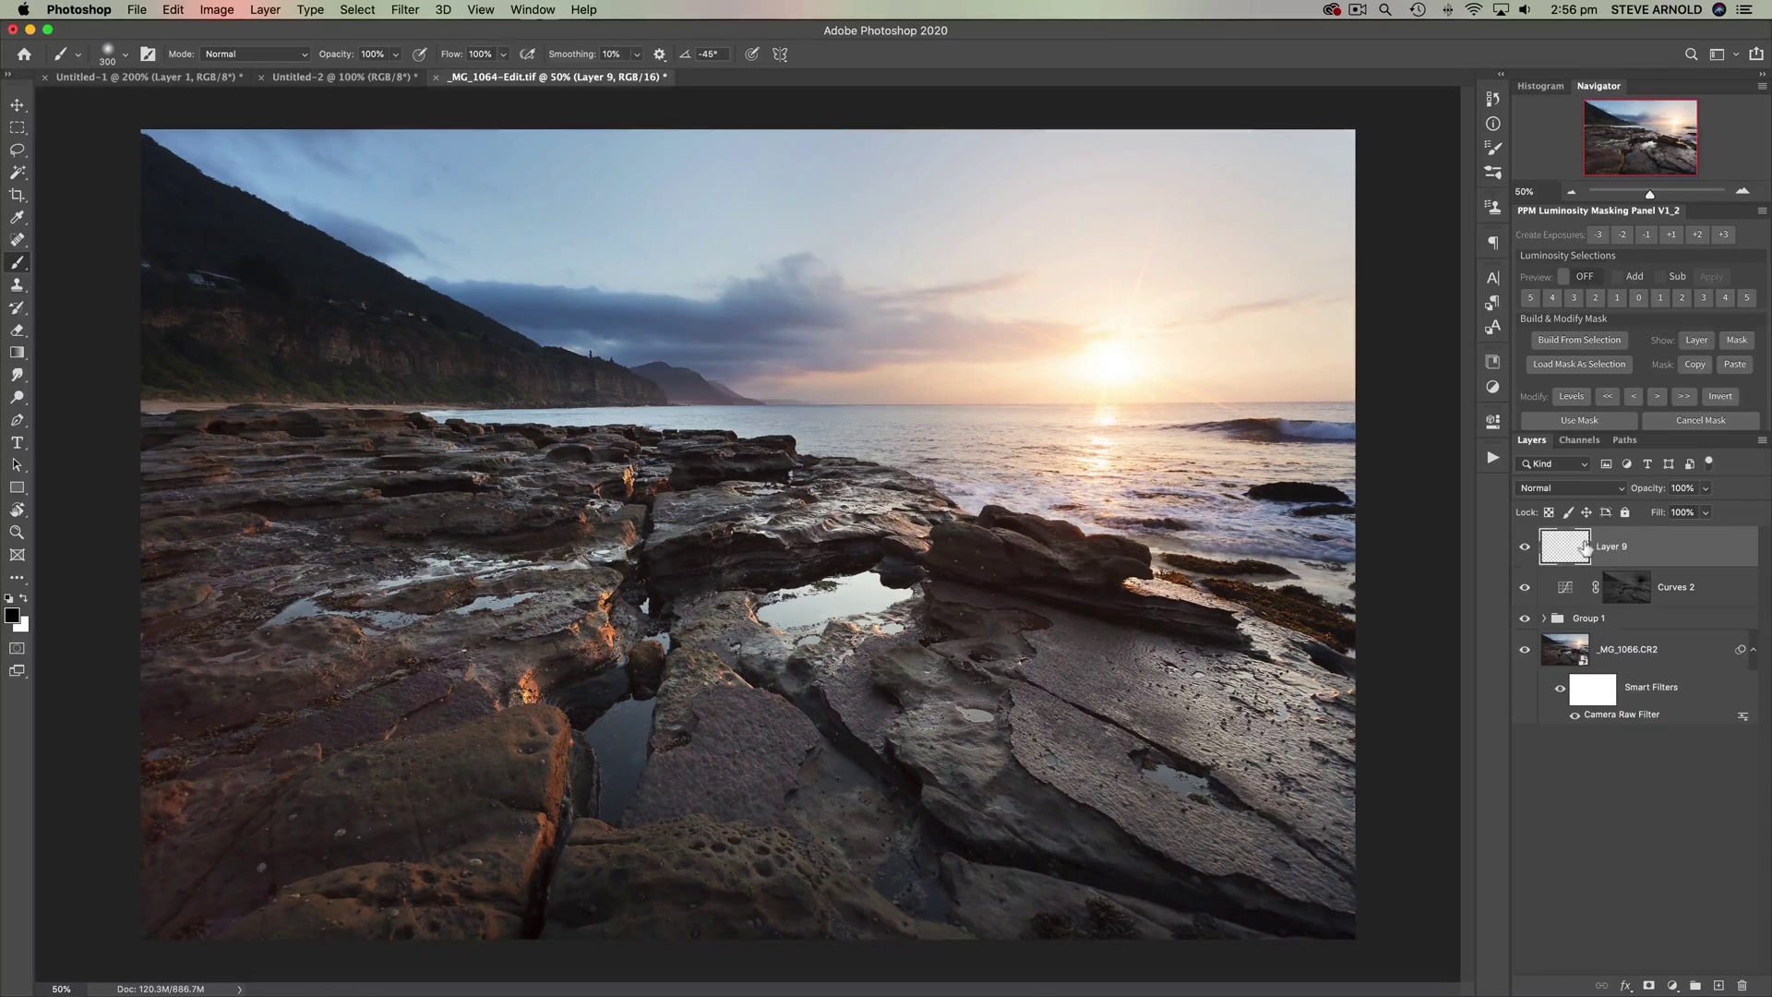
{"action": "key", "text": "super+BackSpace"}
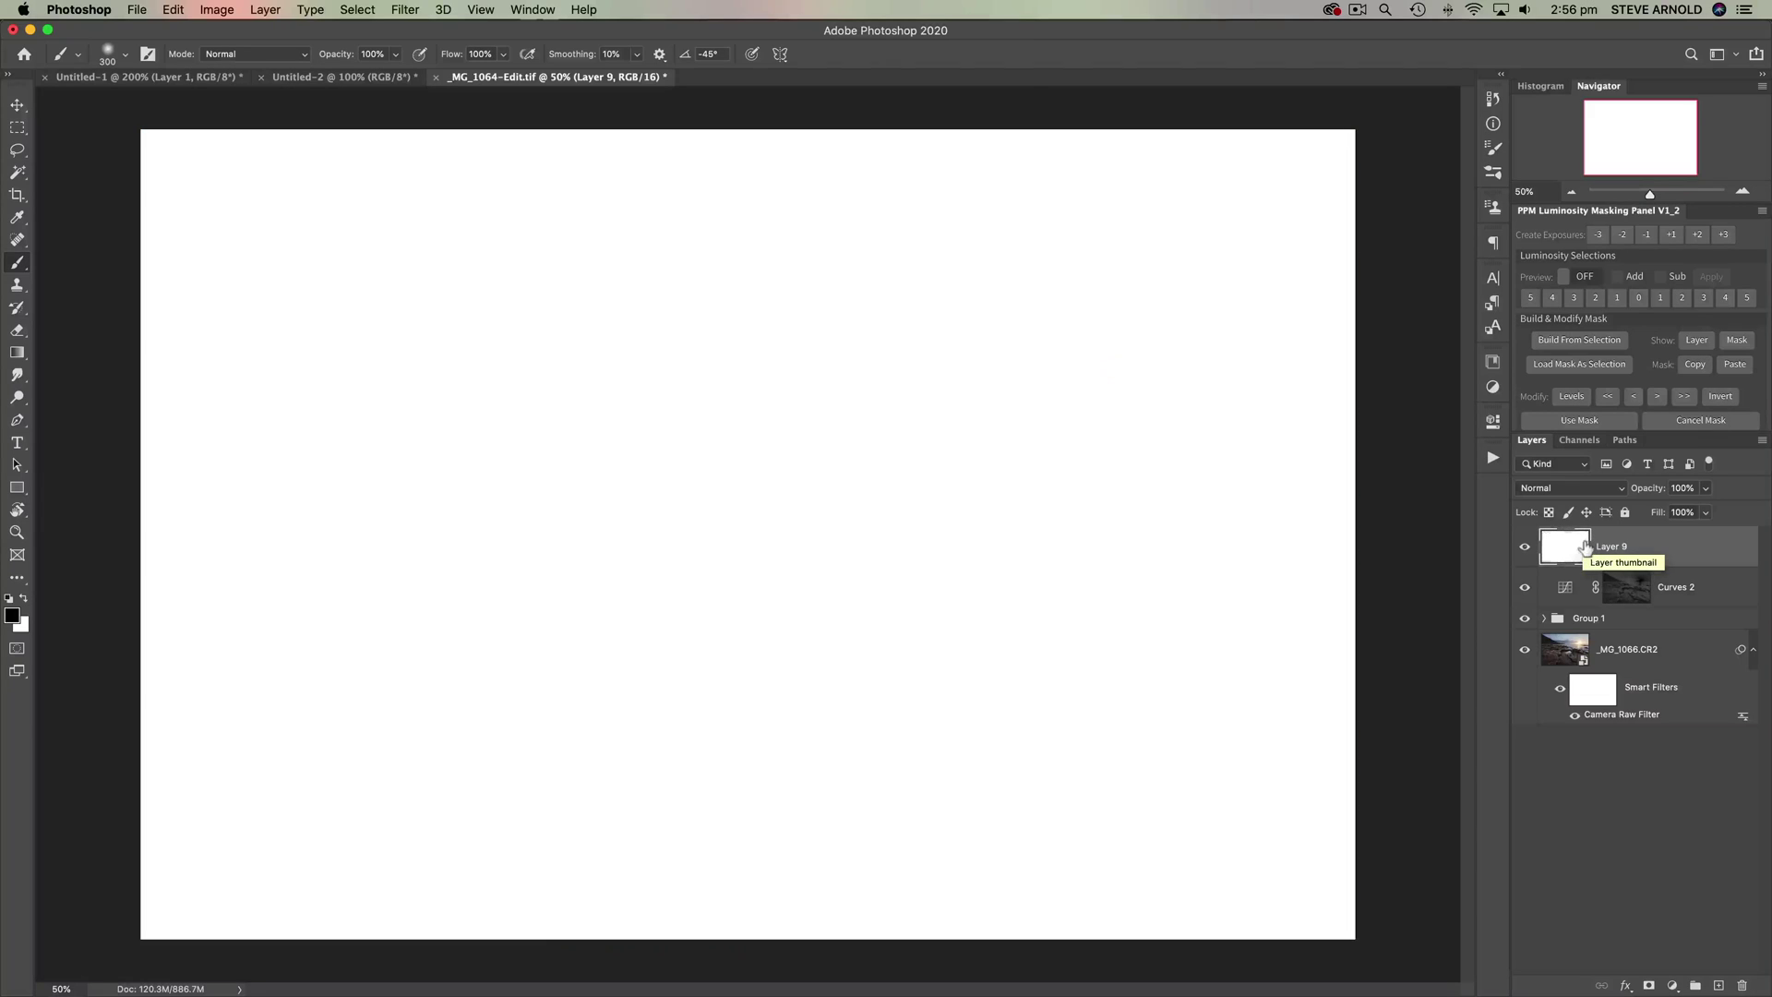
Set the foreground colour to a bright green and activate the Brush tool.
{"action": "left_click", "coordinate": [13, 616]}
{"action": "left_click", "coordinate": [1265, 230]}
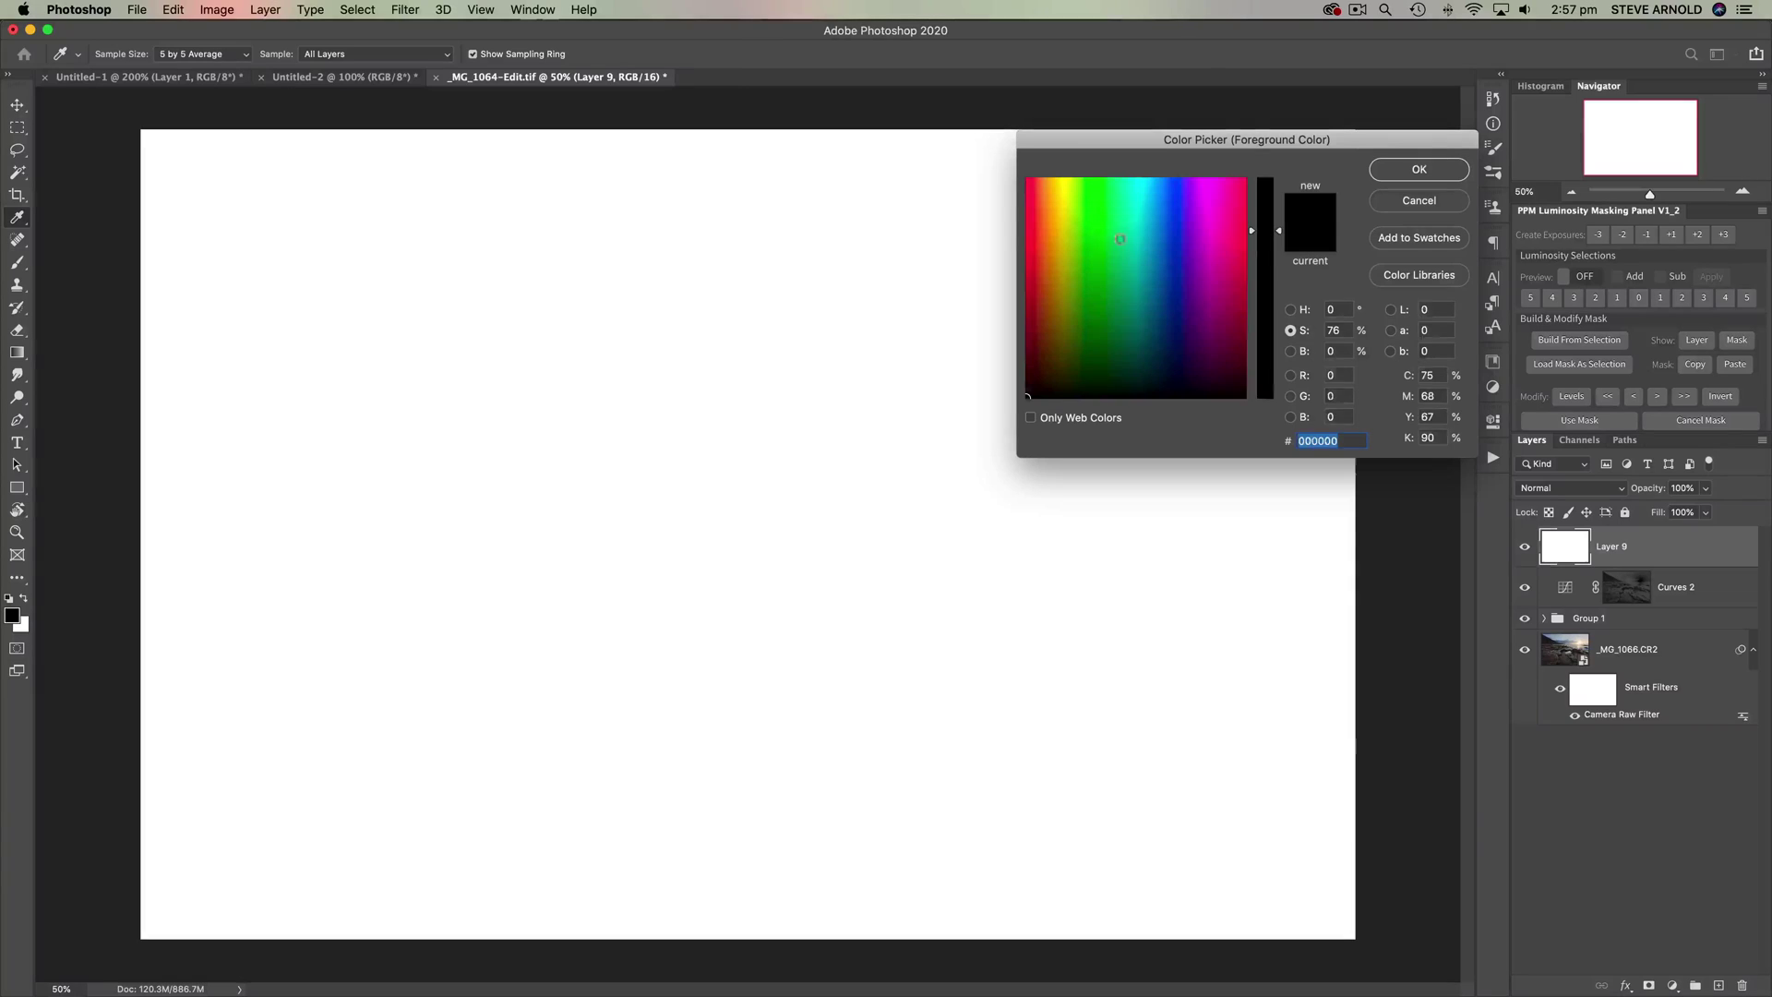
{"action": "left_click", "coordinate": [1098, 248]}
{"action": "left_click", "coordinate": [1120, 267]}
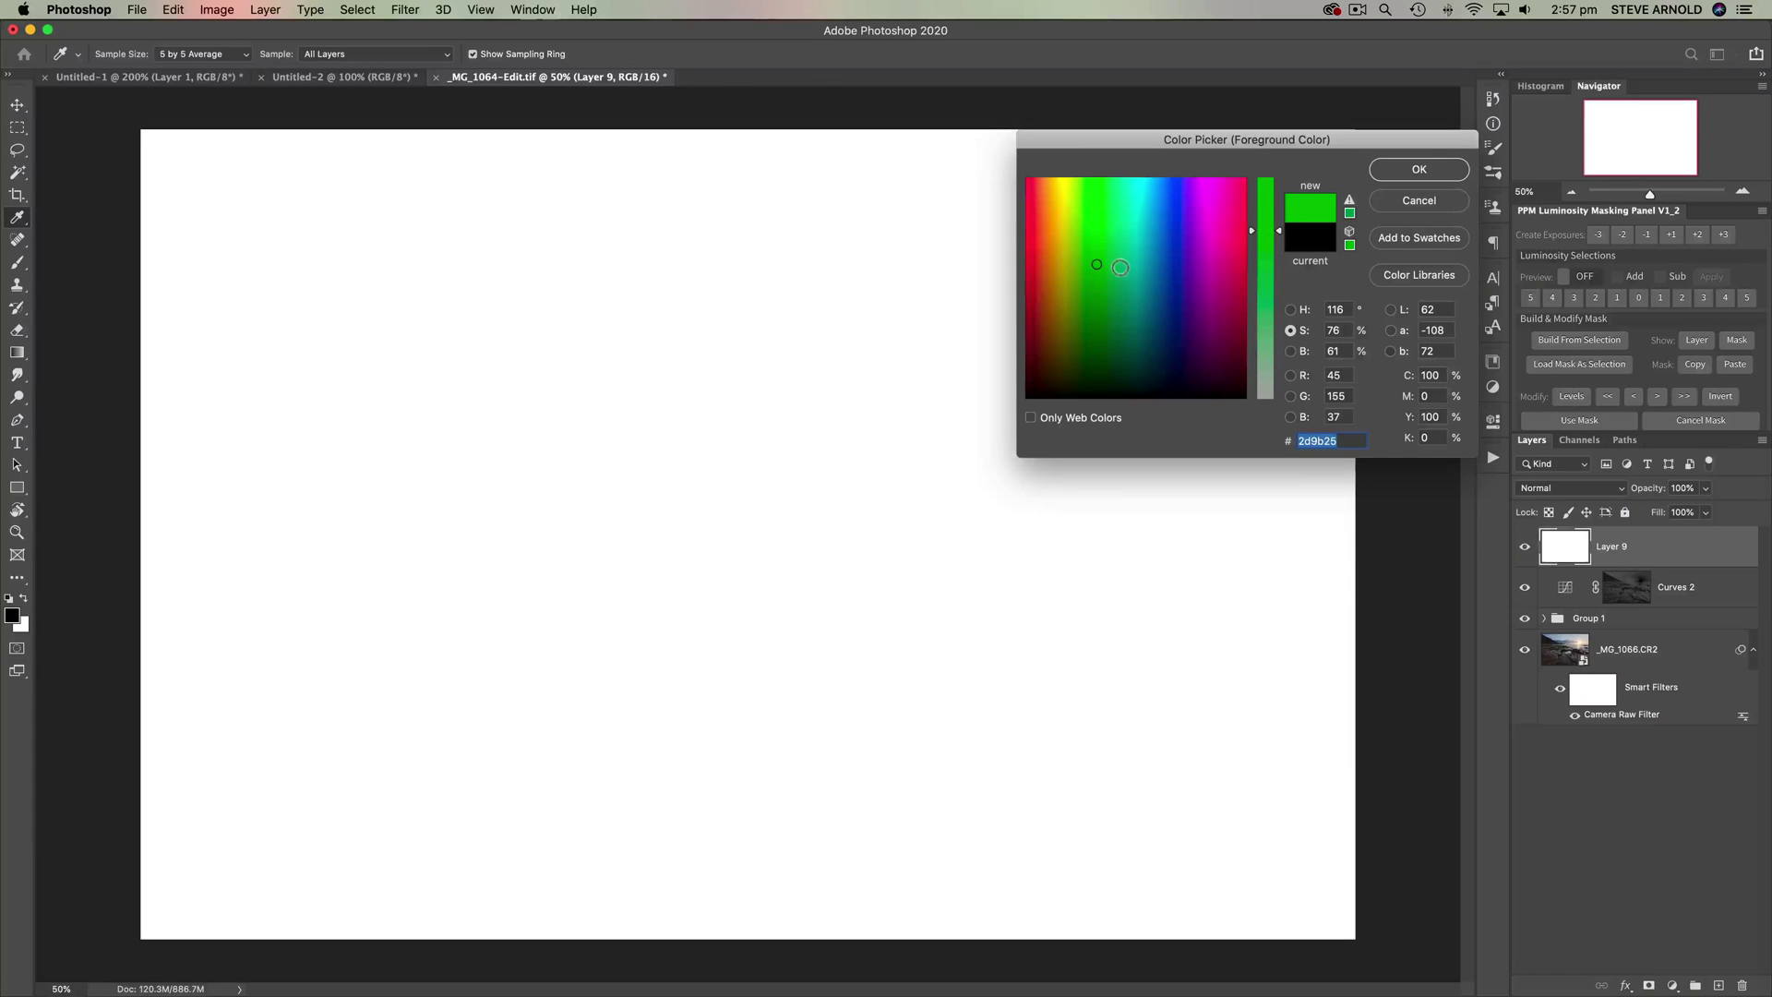
{"action": "left_click", "coordinate": [1418, 169]}
{"action": "key", "text": "b"}
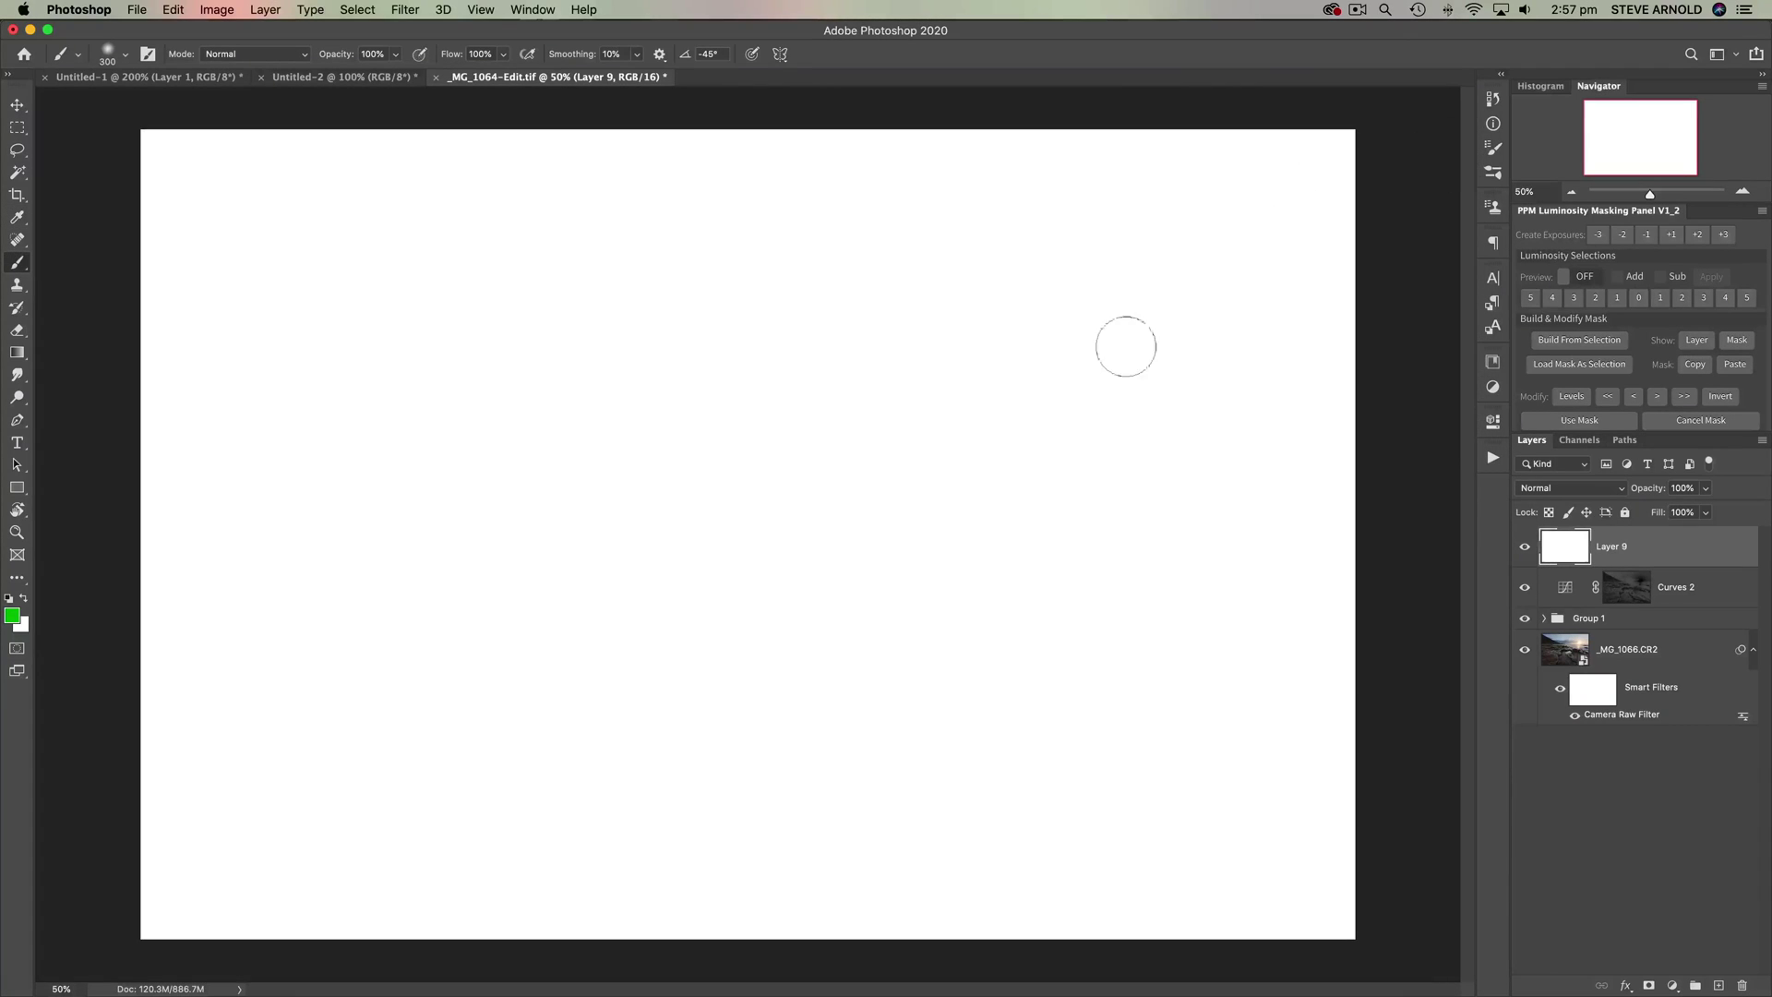
Display the Alpha 1 channel and load its luminosity as a selection.
{"action": "left_click", "coordinate": [1586, 440]}
{"action": "left_click", "coordinate": [1571, 695]}
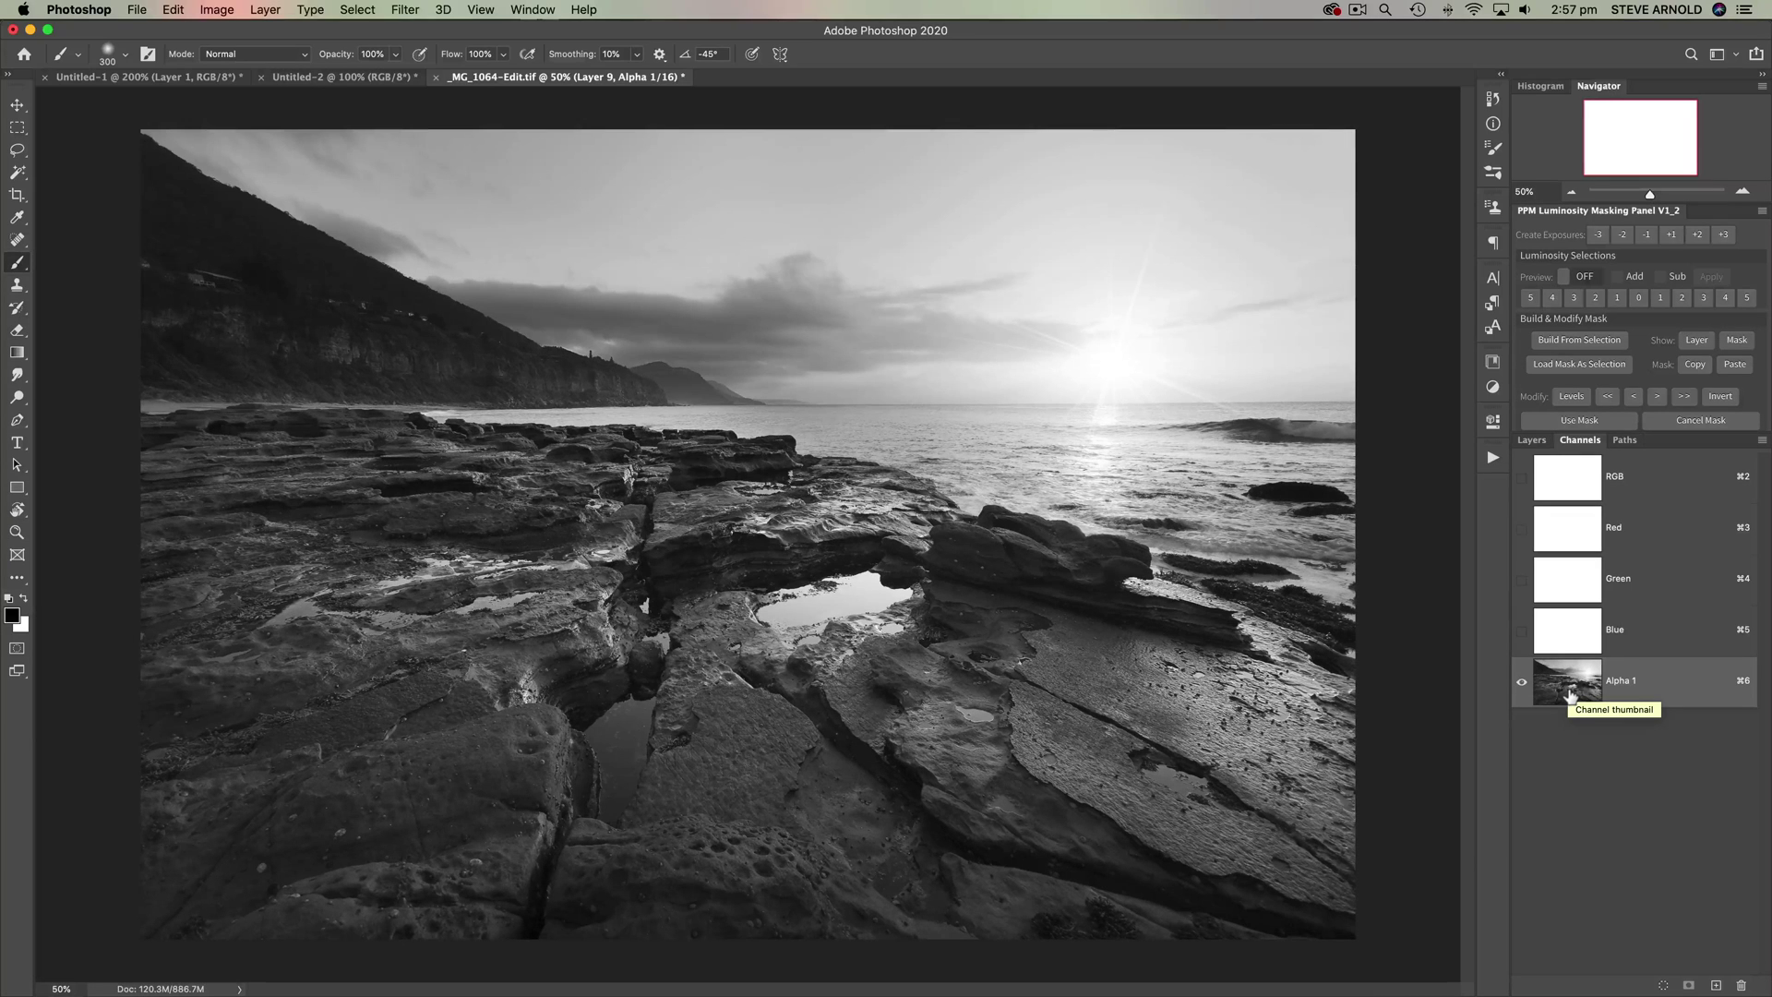
{"action": "left_click_drag", "start_coordinate": [1570, 696], "coordinate": [1572, 698]}
{"action": "left_click", "coordinate": [1572, 698], "text": "super"}
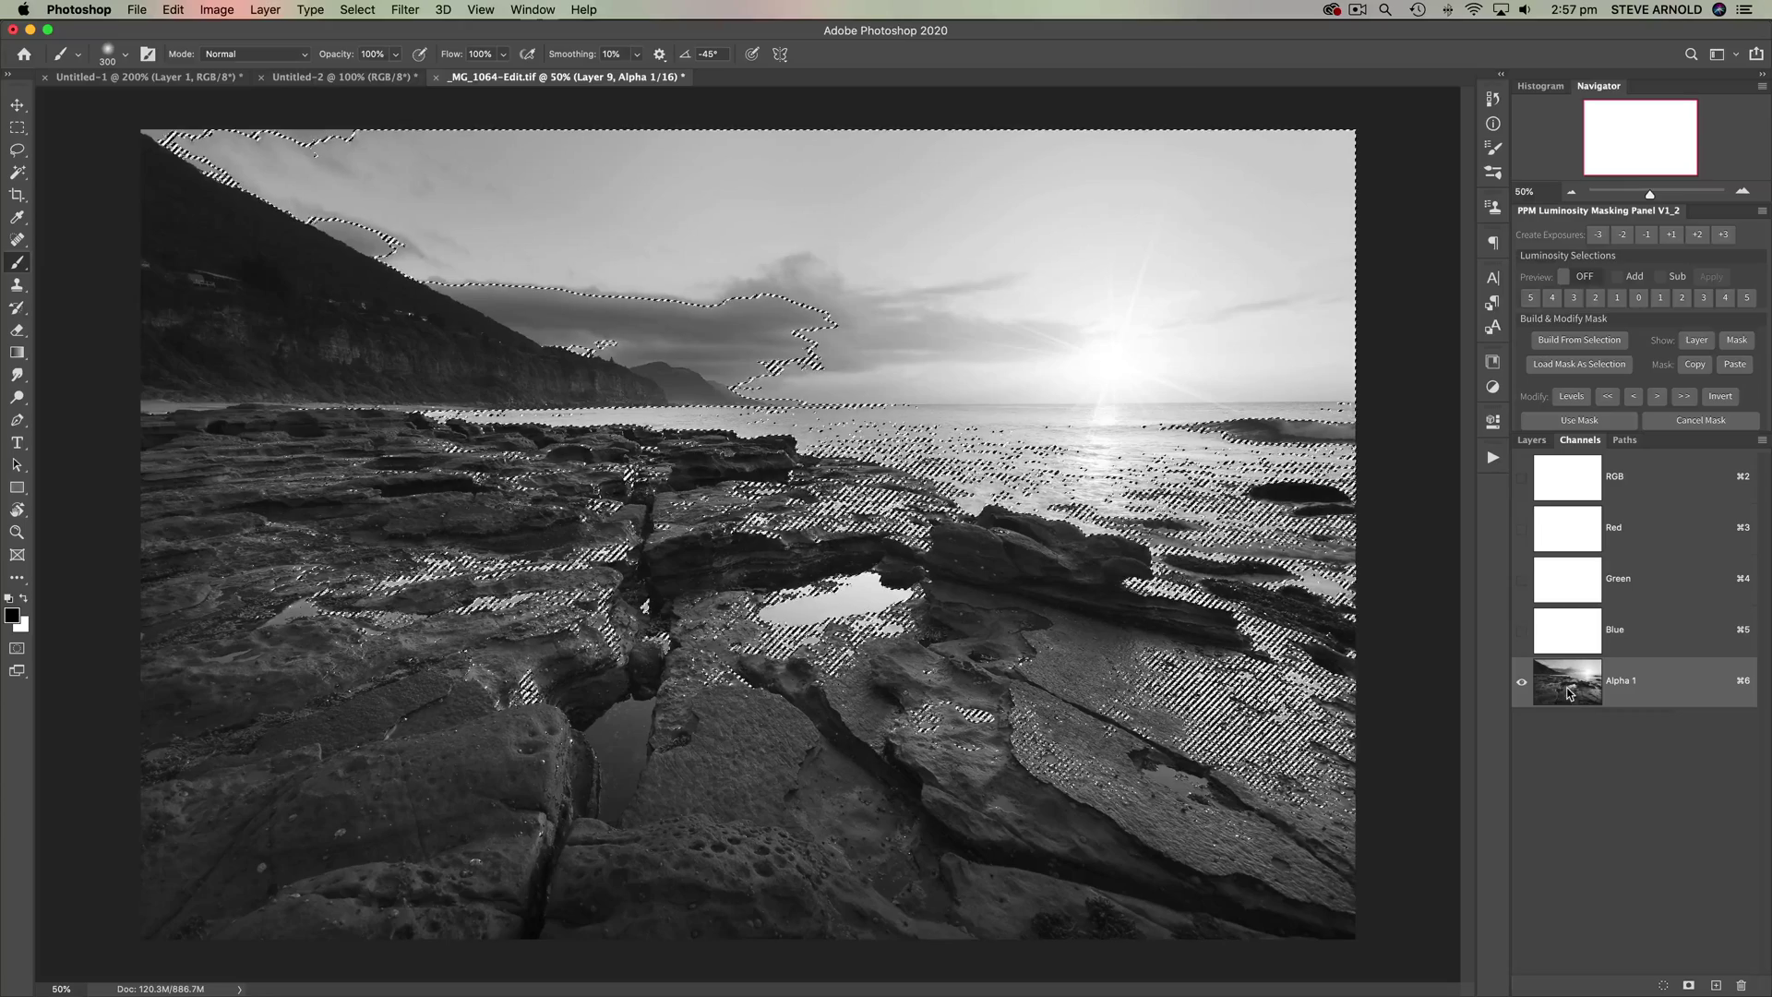
Return to the RGB composite and Layer 9 with the Alpha 1 selection active, and enlarge the brush to 1000.
{"action": "left_click", "coordinate": [1557, 494]}
{"action": "left_click", "coordinate": [1531, 440]}
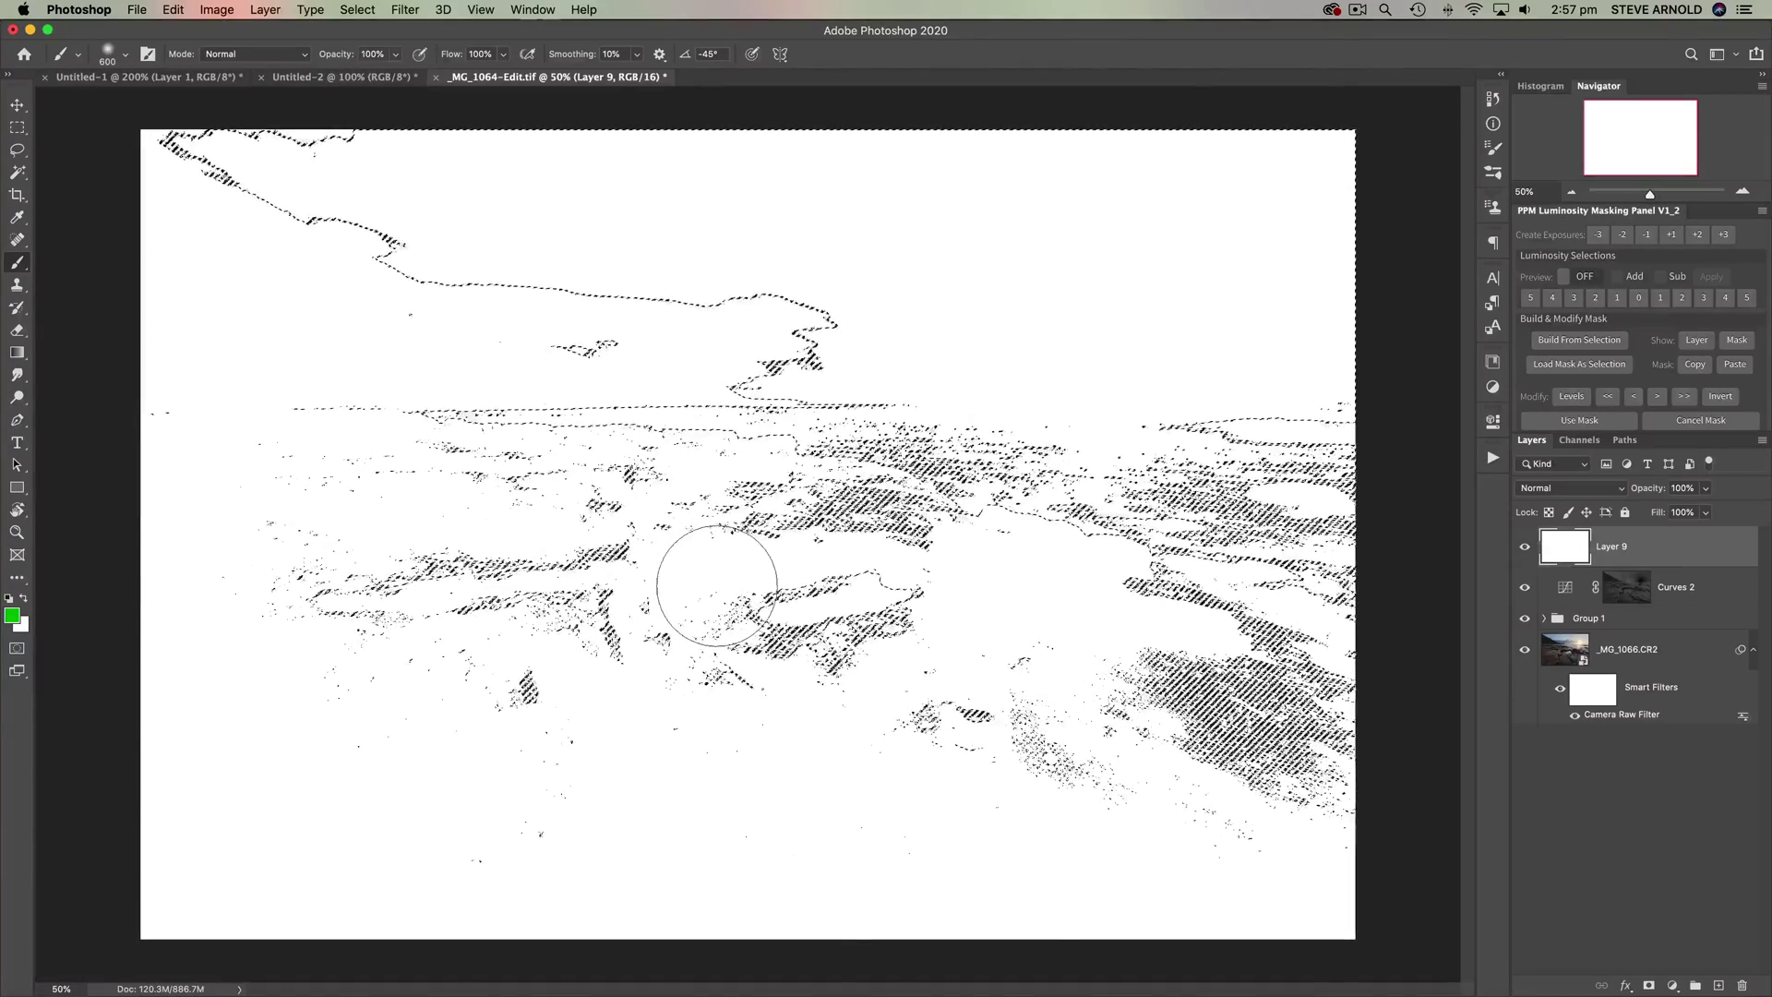
{"action": "key", "text": "bracketright"}
{"action": "key", "text": "bracketright"}
{"action": "key", "text": "bracketright"}
{"action": "key", "text": "bracketright"}
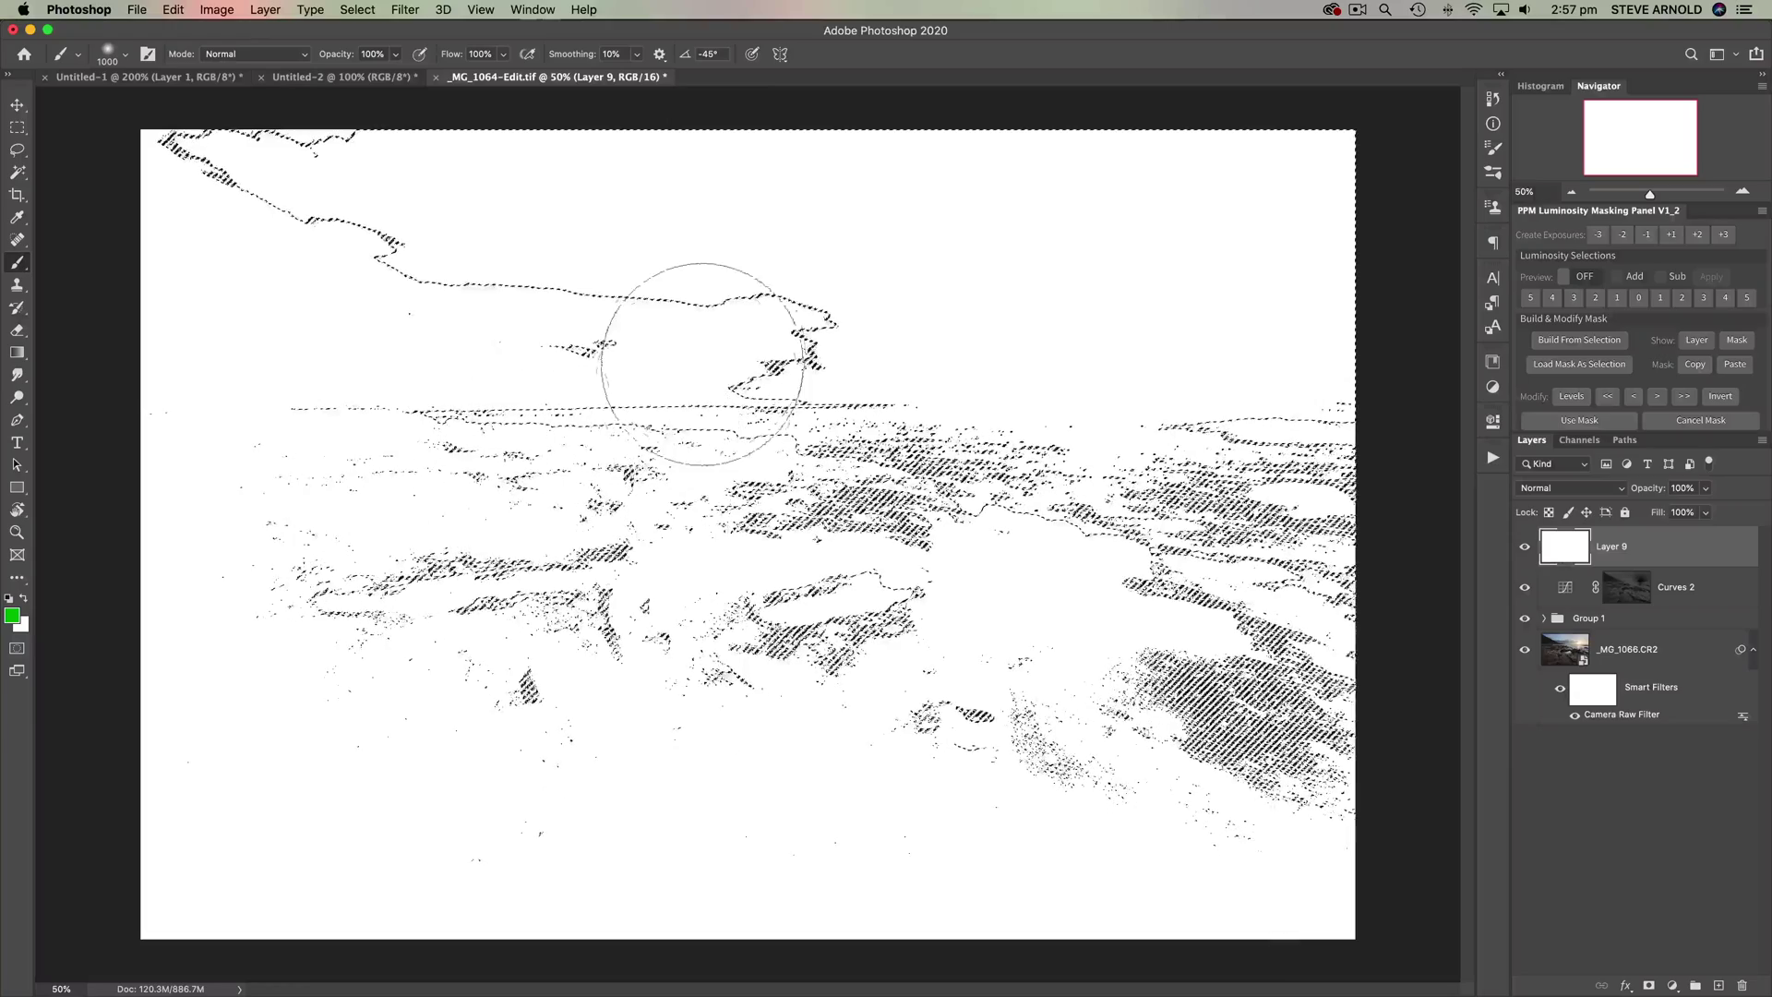
Paint green through the Alpha 1 selection across the sky, sea and rocks on Layer 9, and deselect.
{"action": "mouse_move", "coordinate": [639, 328]}
{"action": "left_mouse_down"}
{"action": "mouse_move", "coordinate": [351, 333]}
{"action": "mouse_move", "coordinate": [801, 365]}
{"action": "mouse_move", "coordinate": [1319, 369]}
{"action": "left_mouse_up"}
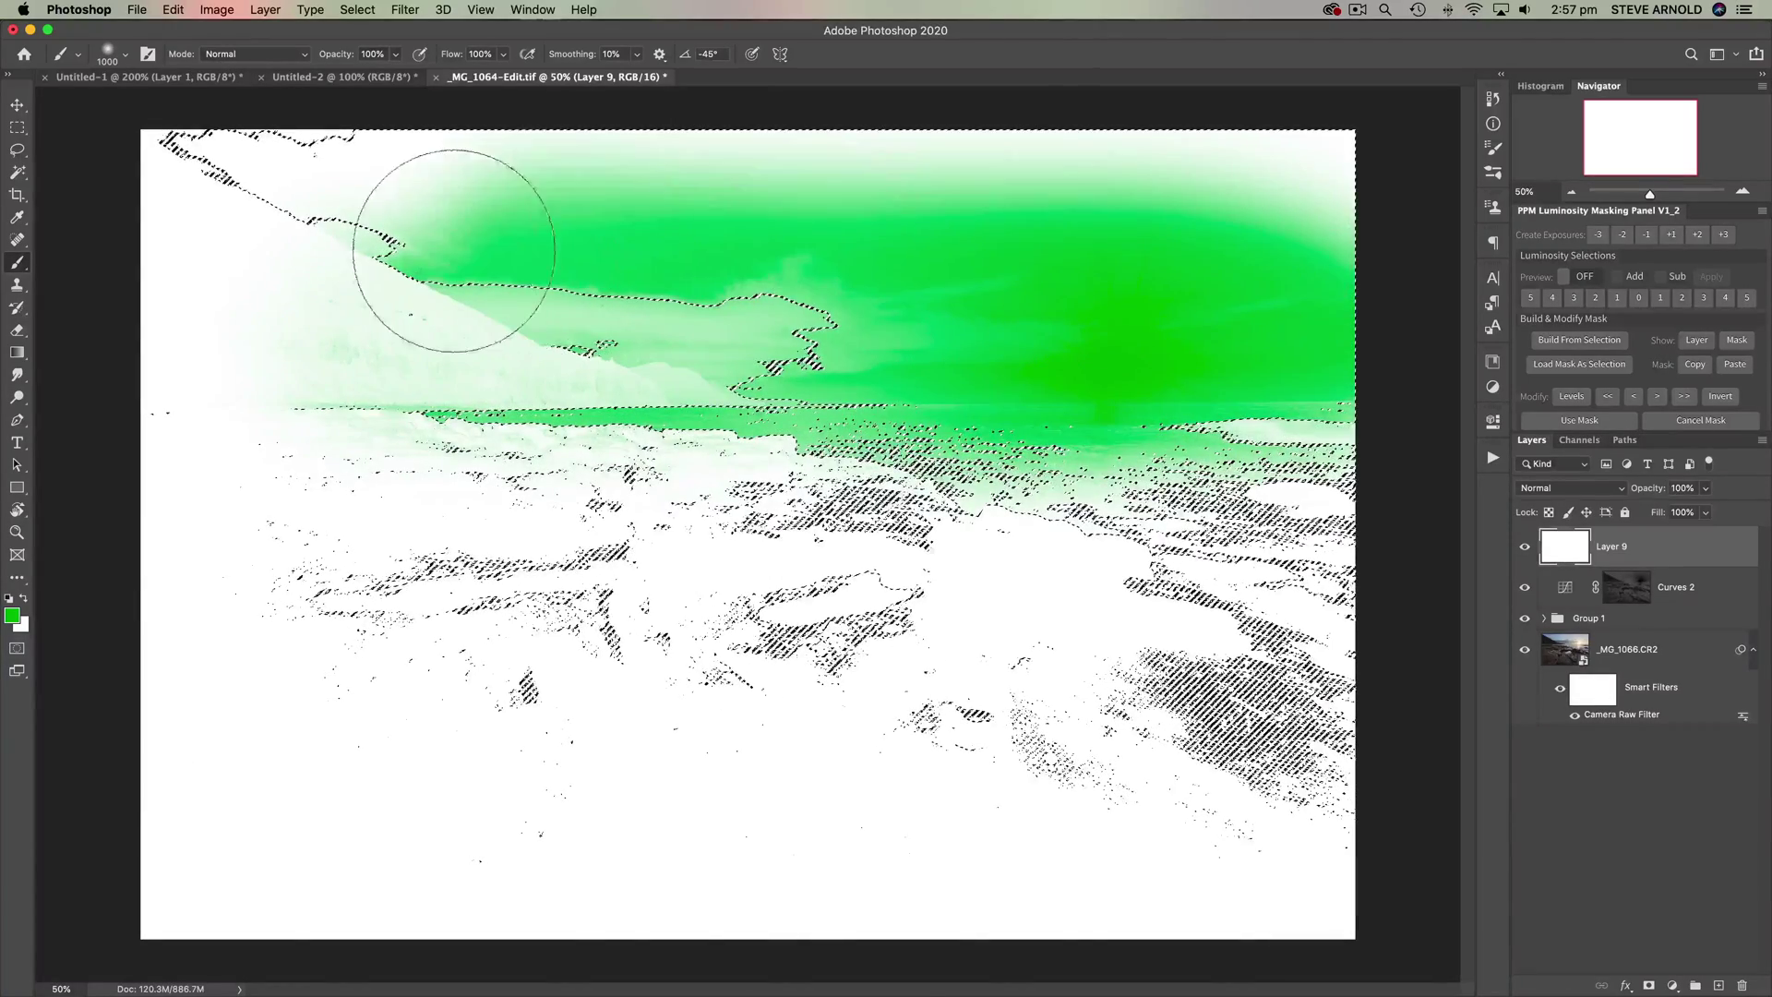
{"action": "left_click_drag", "start_coordinate": [238, 149], "coordinate": [1013, 152]}
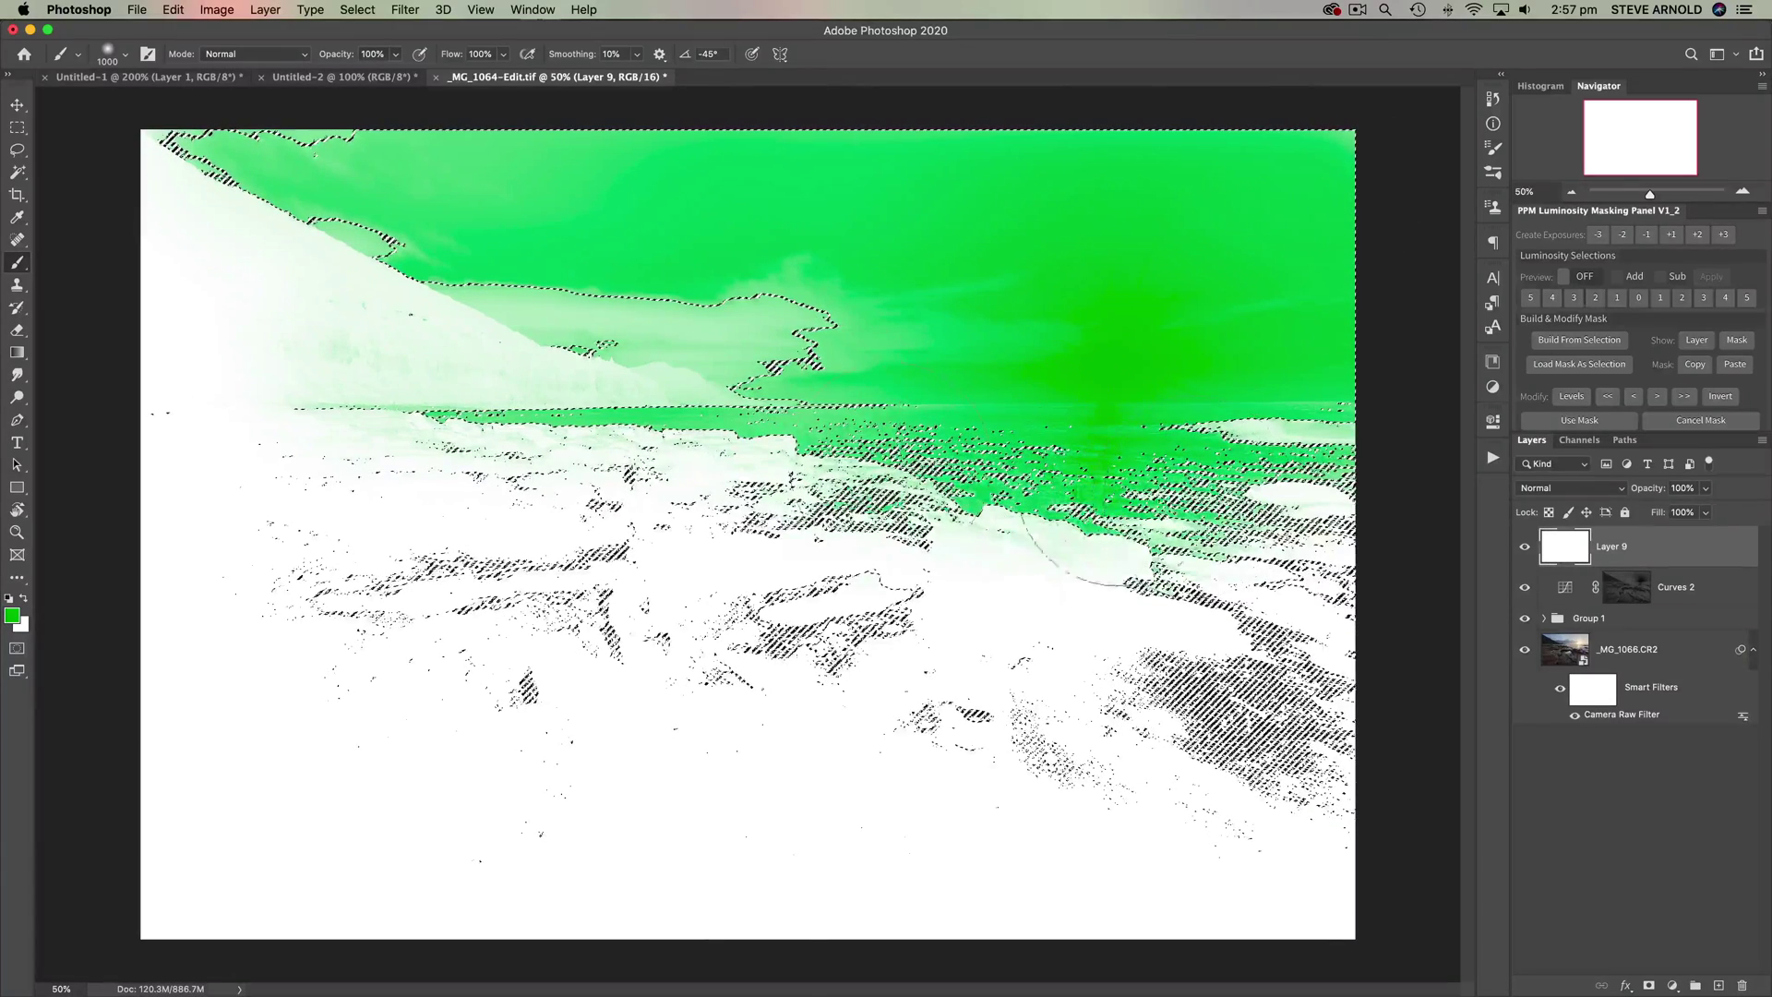
{"action": "mouse_move", "coordinate": [1121, 482]}
{"action": "left_mouse_down"}
{"action": "mouse_move", "coordinate": [455, 412]}
{"action": "mouse_move", "coordinate": [148, 407]}
{"action": "mouse_move", "coordinate": [621, 493]}
{"action": "mouse_move", "coordinate": [271, 560]}
{"action": "mouse_move", "coordinate": [478, 573]}
{"action": "left_mouse_up"}
{"action": "mouse_move", "coordinate": [845, 586]}
{"action": "left_mouse_down"}
{"action": "mouse_move", "coordinate": [245, 650]}
{"action": "mouse_move", "coordinate": [662, 665]}
{"action": "mouse_move", "coordinate": [814, 643]}
{"action": "mouse_move", "coordinate": [919, 667]}
{"action": "mouse_move", "coordinate": [259, 693]}
{"action": "mouse_move", "coordinate": [158, 727]}
{"action": "mouse_move", "coordinate": [516, 802]}
{"action": "mouse_move", "coordinate": [787, 791]}
{"action": "mouse_move", "coordinate": [797, 773]}
{"action": "mouse_move", "coordinate": [472, 782]}
{"action": "mouse_move", "coordinate": [596, 871]}
{"action": "mouse_move", "coordinate": [883, 807]}
{"action": "mouse_move", "coordinate": [845, 665]}
{"action": "mouse_move", "coordinate": [747, 671]}
{"action": "mouse_move", "coordinate": [961, 689]}
{"action": "mouse_move", "coordinate": [971, 538]}
{"action": "mouse_move", "coordinate": [853, 565]}
{"action": "mouse_move", "coordinate": [1054, 662]}
{"action": "mouse_move", "coordinate": [1072, 520]}
{"action": "mouse_move", "coordinate": [988, 600]}
{"action": "mouse_move", "coordinate": [1239, 587]}
{"action": "mouse_move", "coordinate": [1186, 621]}
{"action": "mouse_move", "coordinate": [1225, 675]}
{"action": "mouse_move", "coordinate": [824, 822]}
{"action": "mouse_move", "coordinate": [1338, 866]}
{"action": "mouse_move", "coordinate": [804, 858]}
{"action": "mouse_move", "coordinate": [1123, 809]}
{"action": "mouse_move", "coordinate": [1311, 705]}
{"action": "mouse_move", "coordinate": [1292, 603]}
{"action": "mouse_move", "coordinate": [1294, 798]}
{"action": "mouse_move", "coordinate": [1310, 590]}
{"action": "left_mouse_up"}
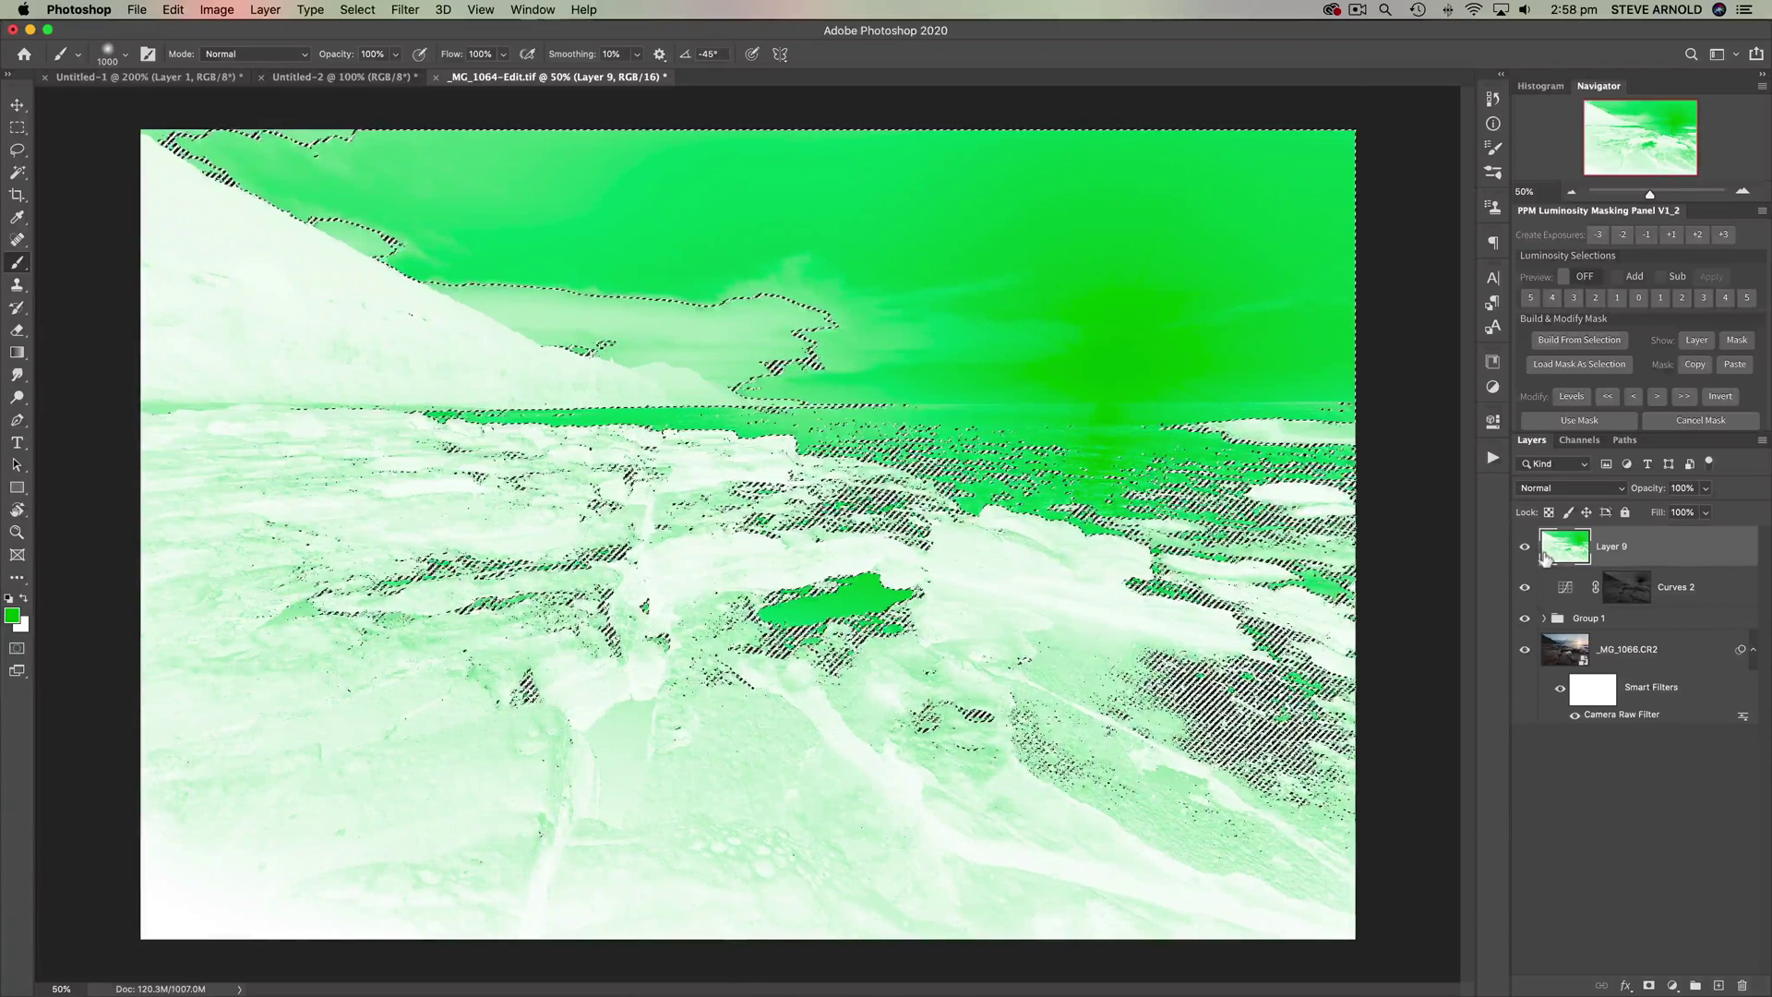
{"action": "key", "text": "super+d"}
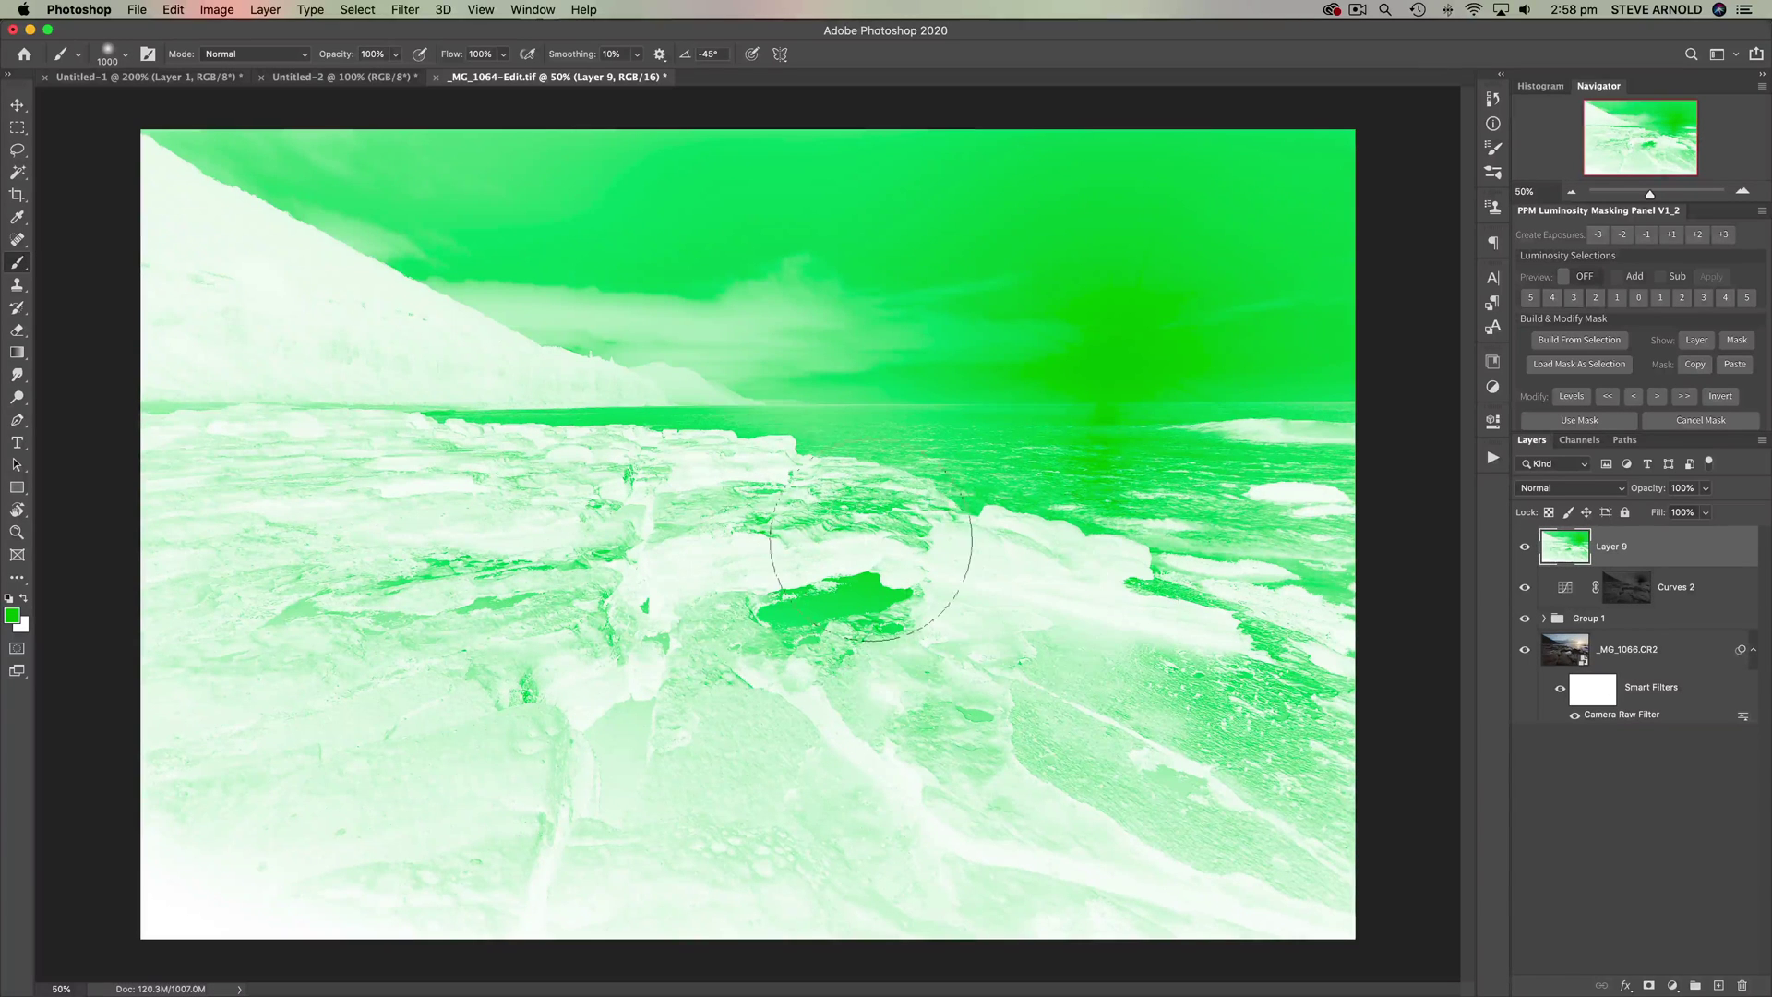
Compare the Alpha 1 channel with the green painting, and delete Layer 9, leaving no layer selected.
{"action": "left_click", "coordinate": [1566, 441]}
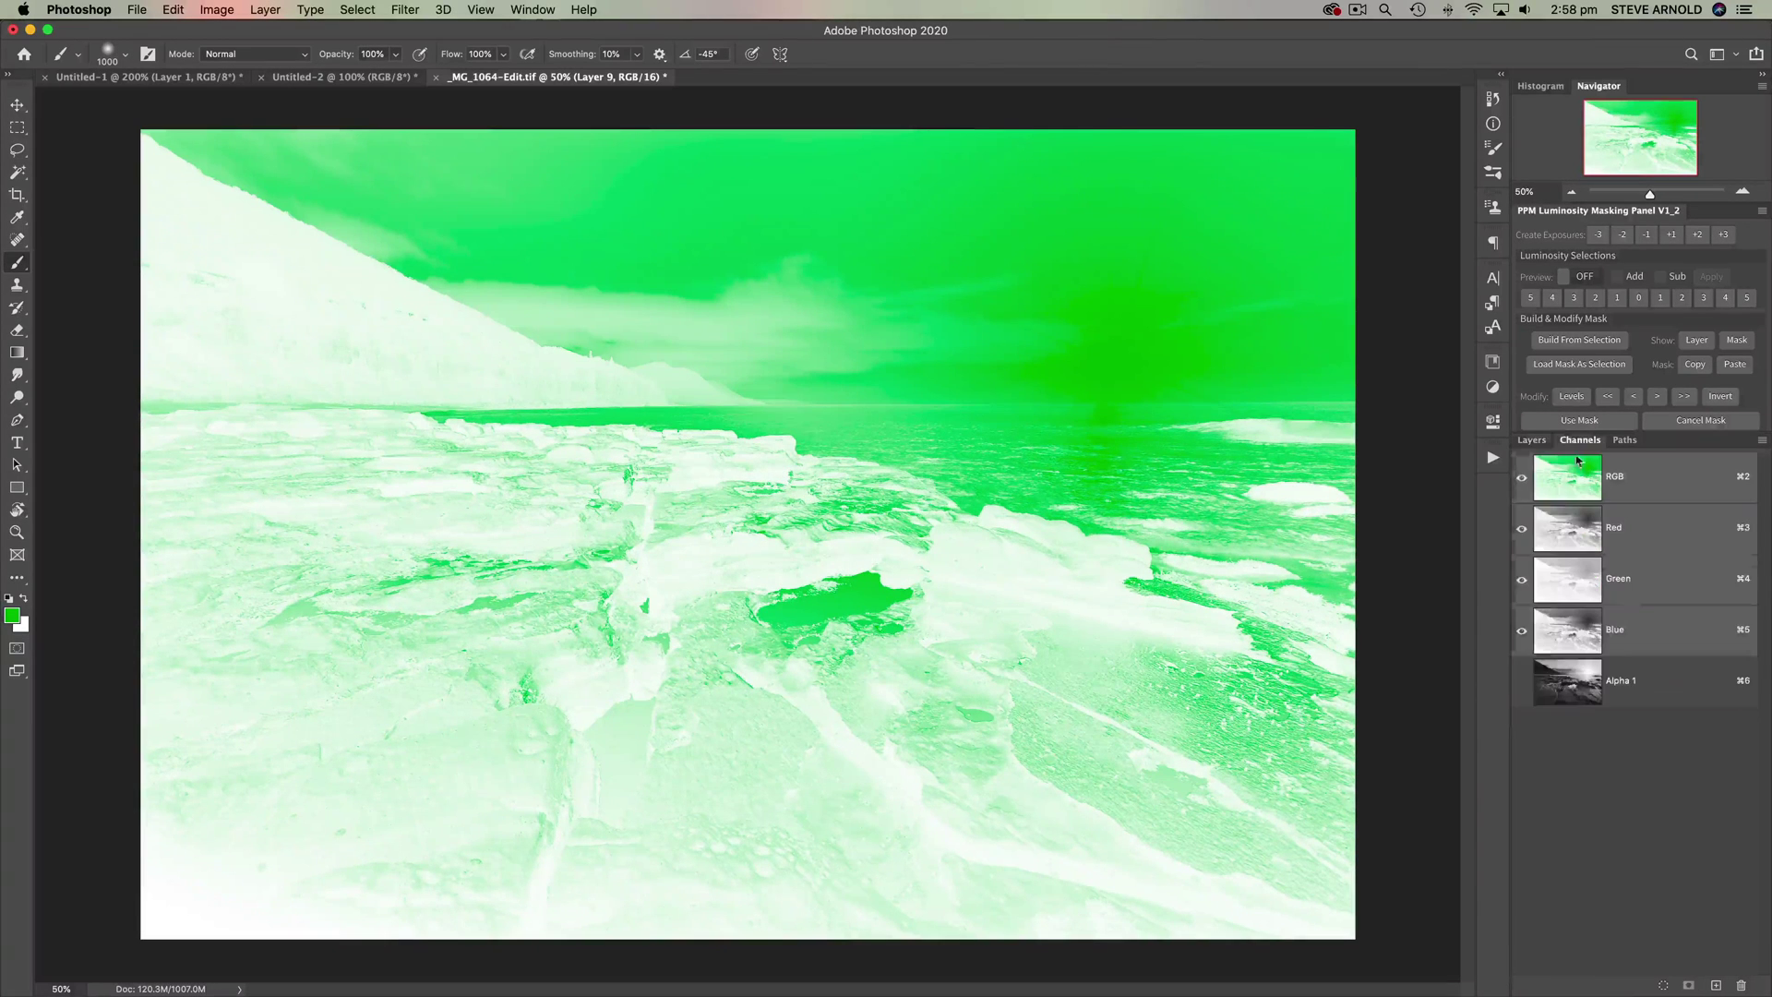
{"action": "left_click", "coordinate": [1574, 690]}
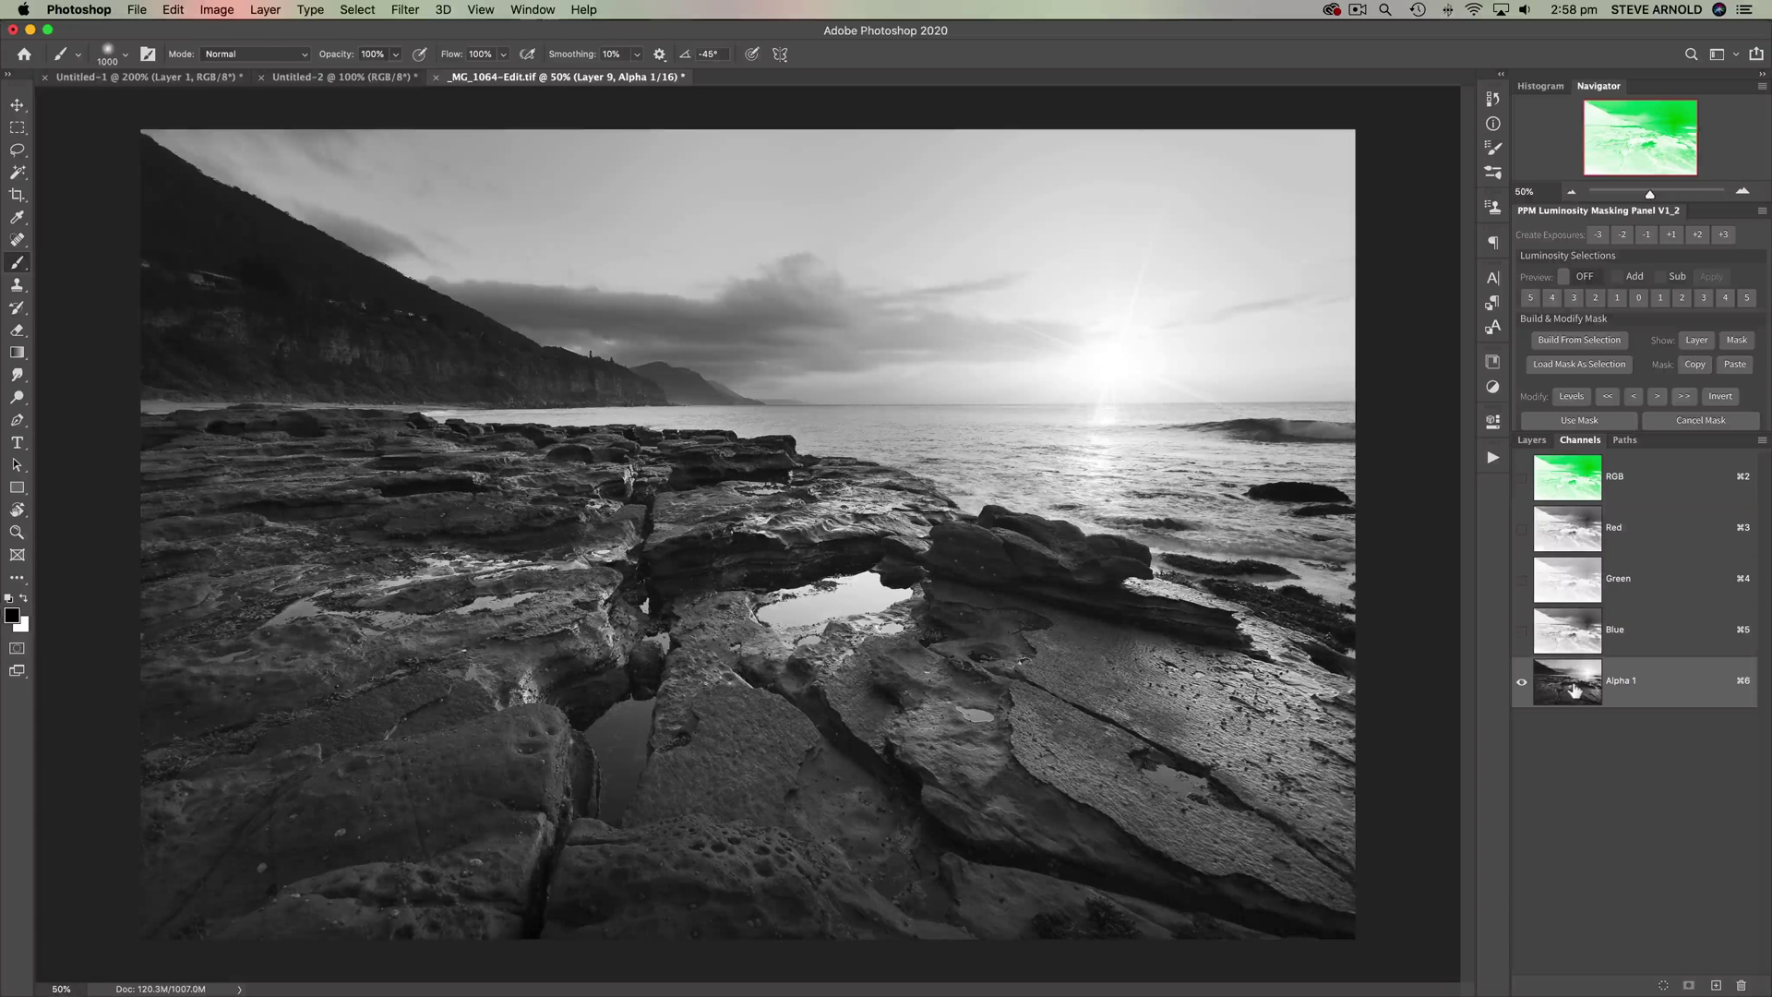
{"action": "left_click", "coordinate": [1573, 494]}
{"action": "left_click", "coordinate": [1531, 441]}
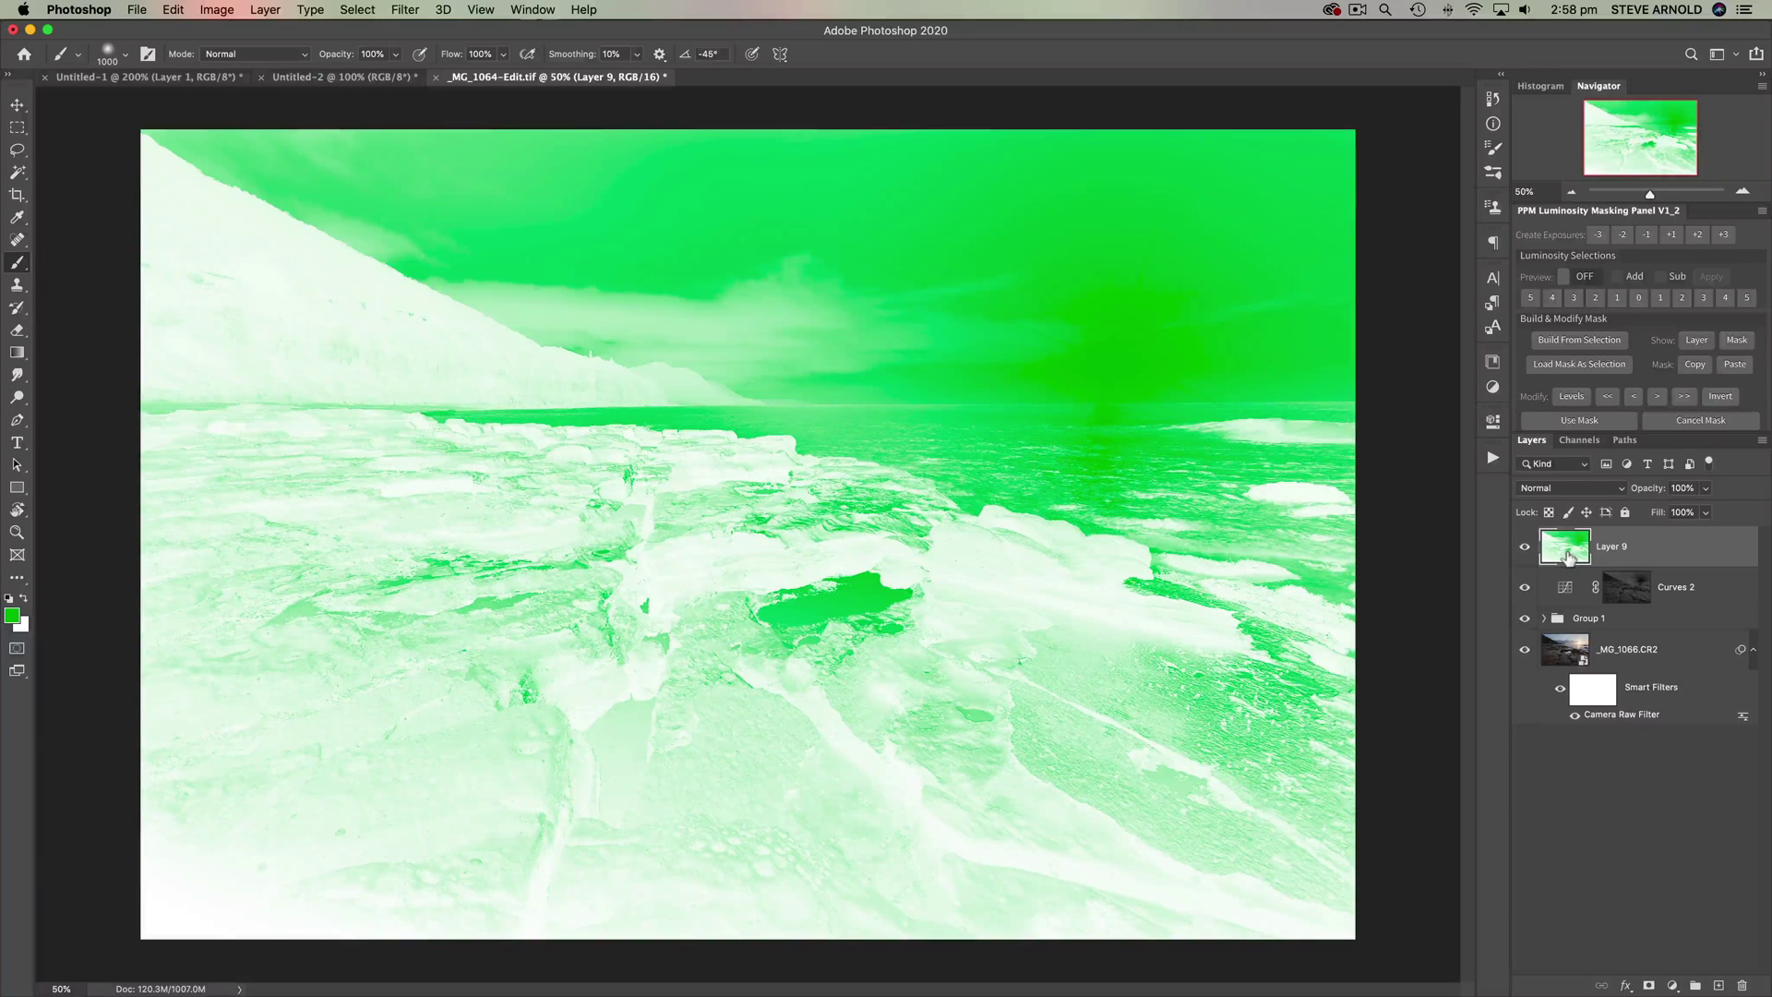
{"action": "left_click_drag", "start_coordinate": [1566, 555], "coordinate": [1742, 986]}
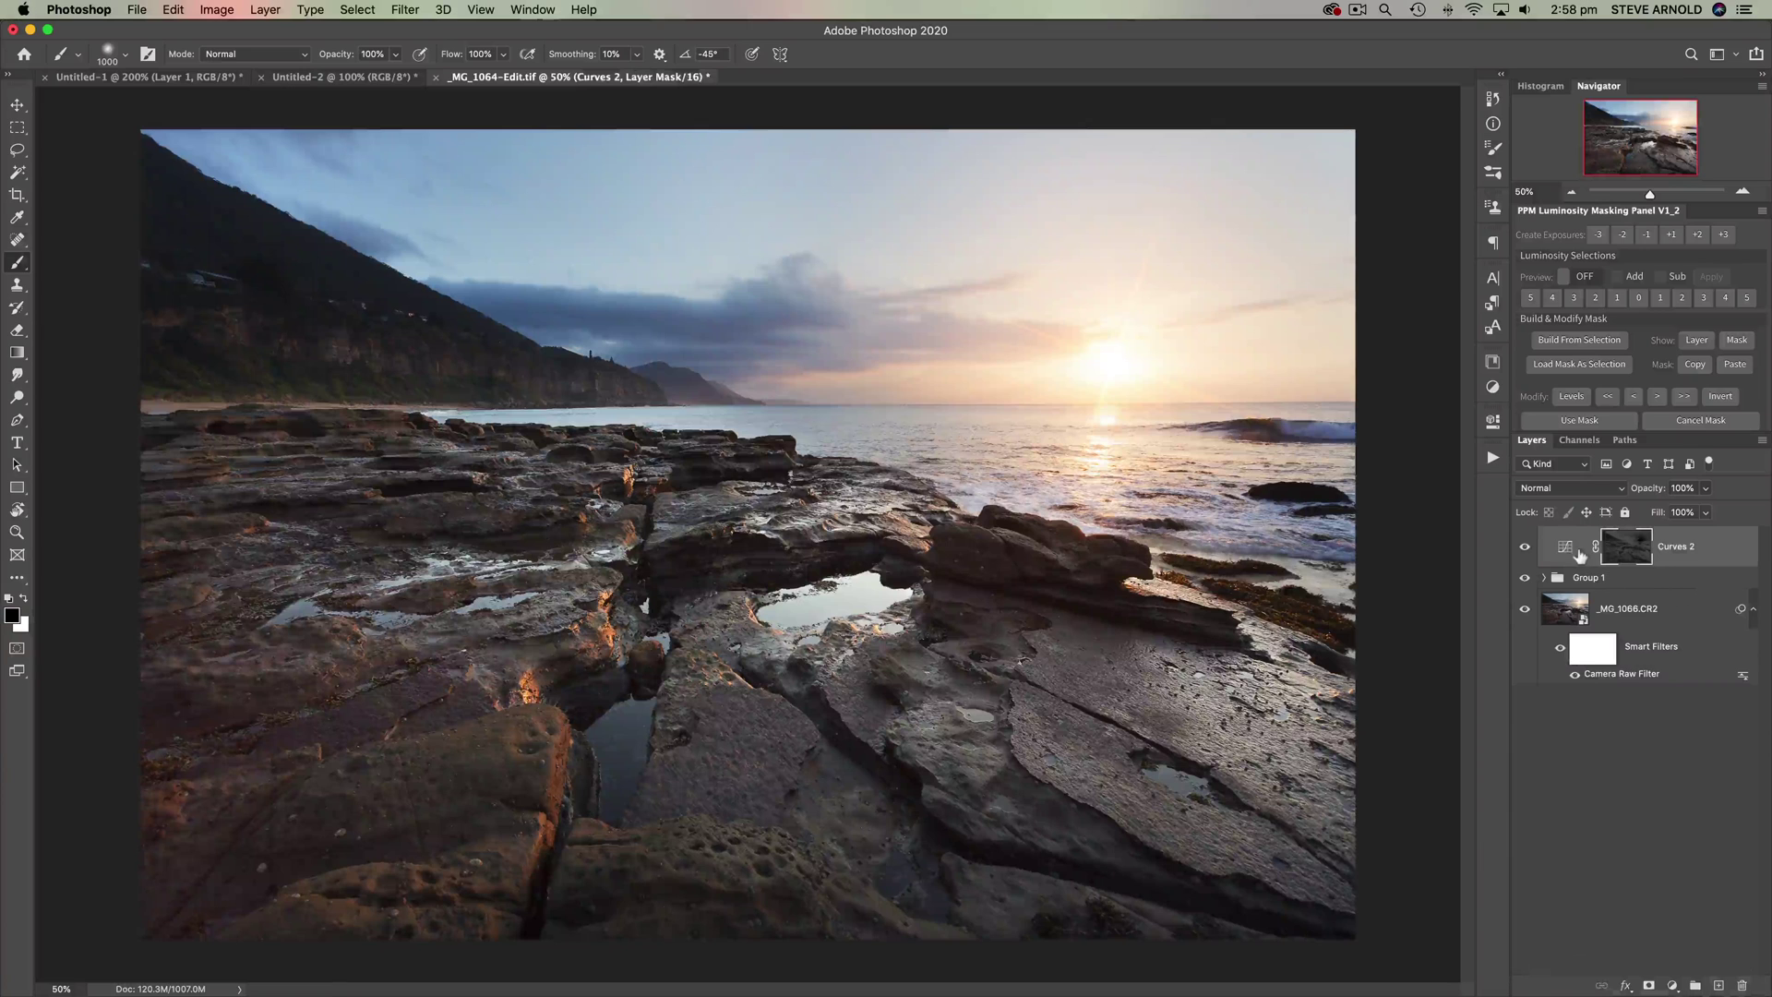
{"action": "left_click", "coordinate": [1657, 829]}
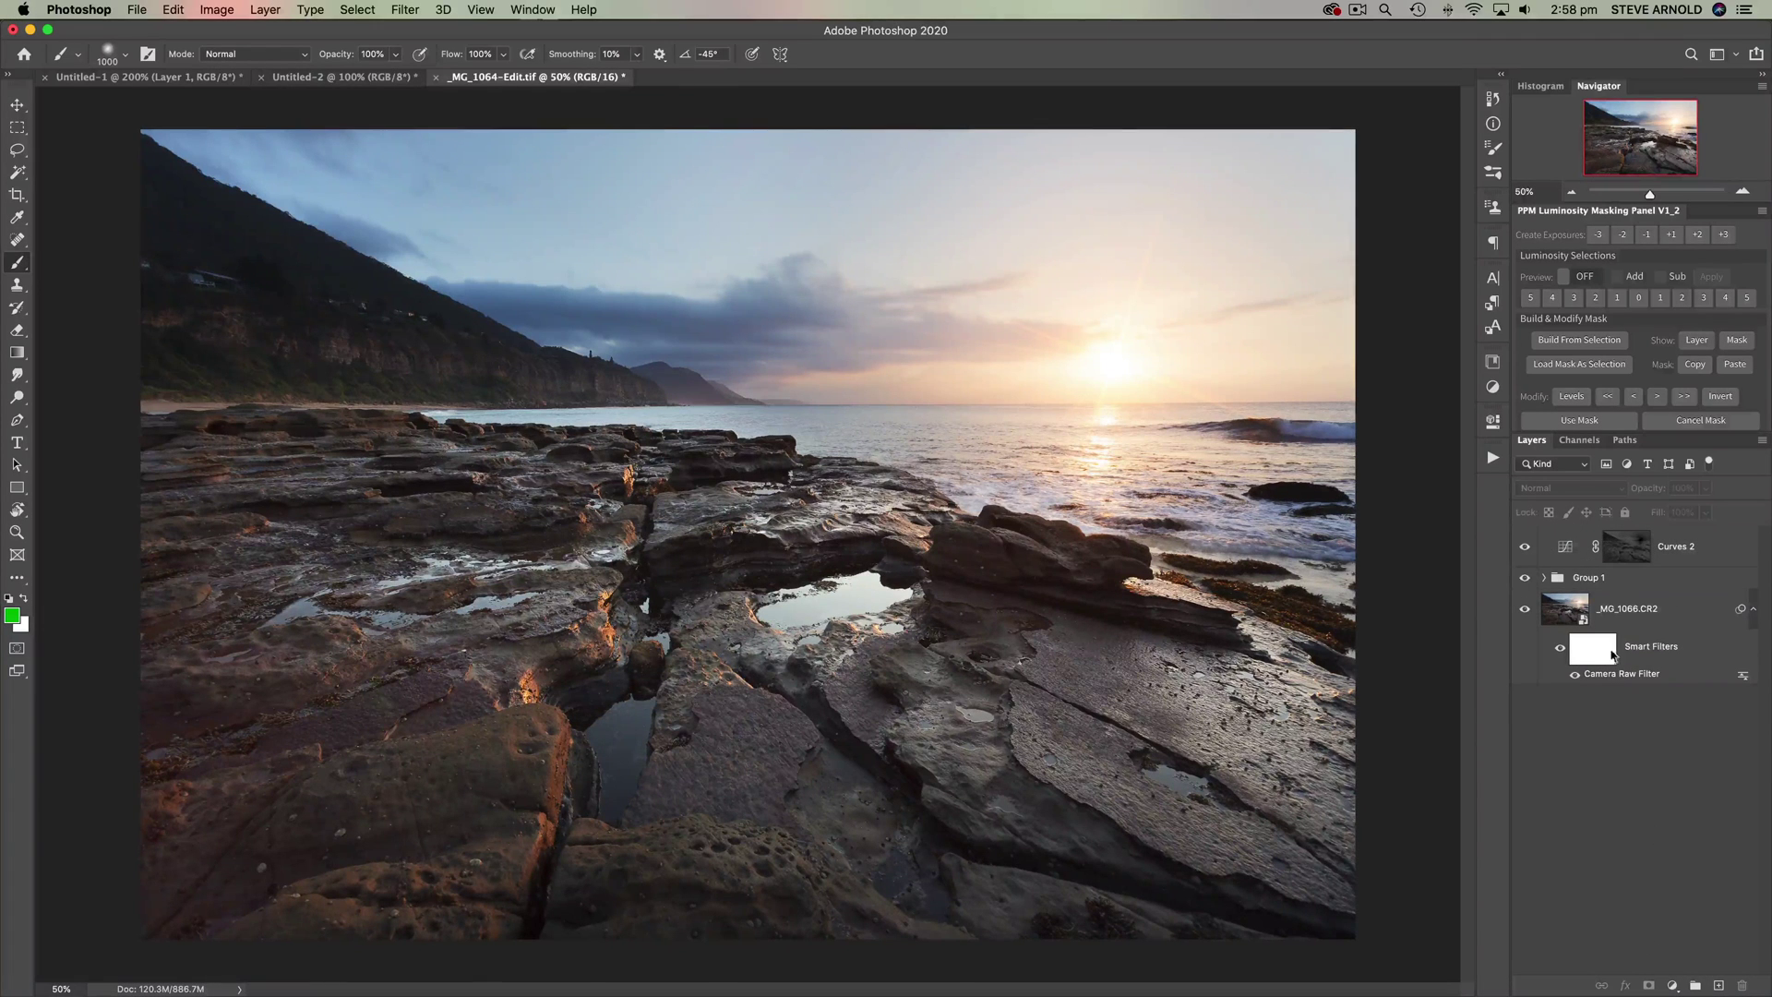
Add a Curves adjustment layer above Curves 2 that lowers input 128 to output 72, and invert its mask to black.
{"action": "left_click", "coordinate": [1672, 985]}
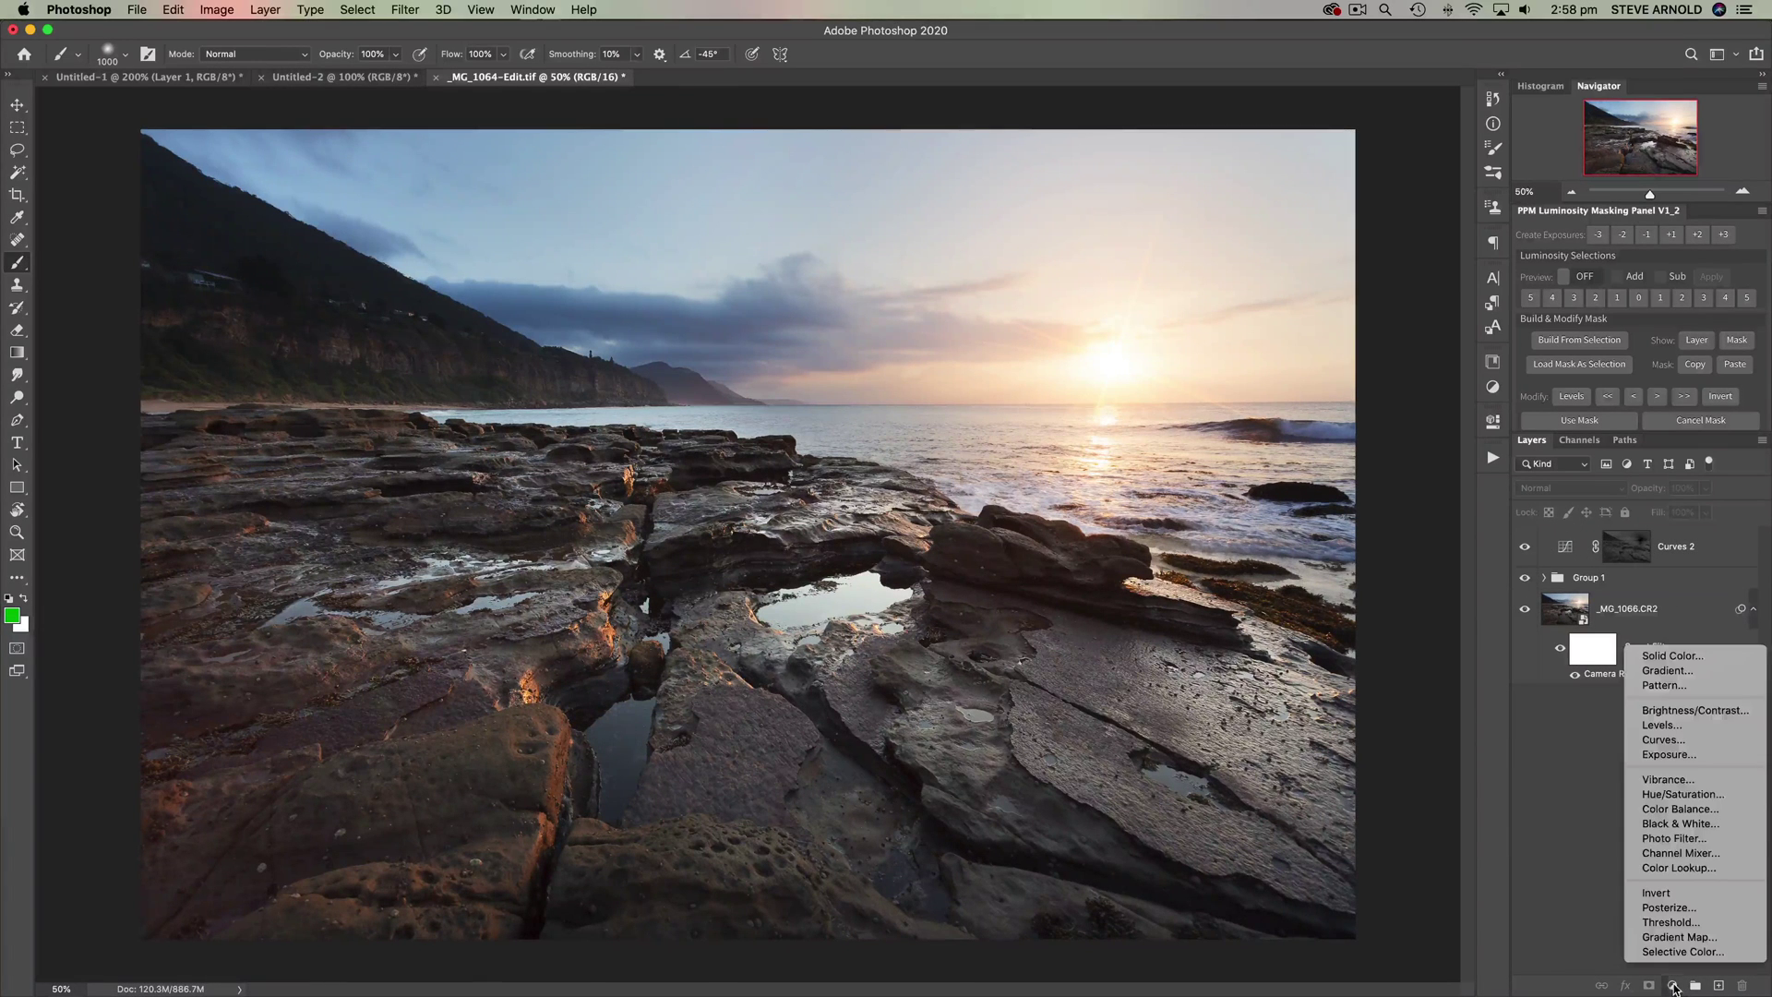
{"action": "left_click", "coordinate": [1681, 744]}
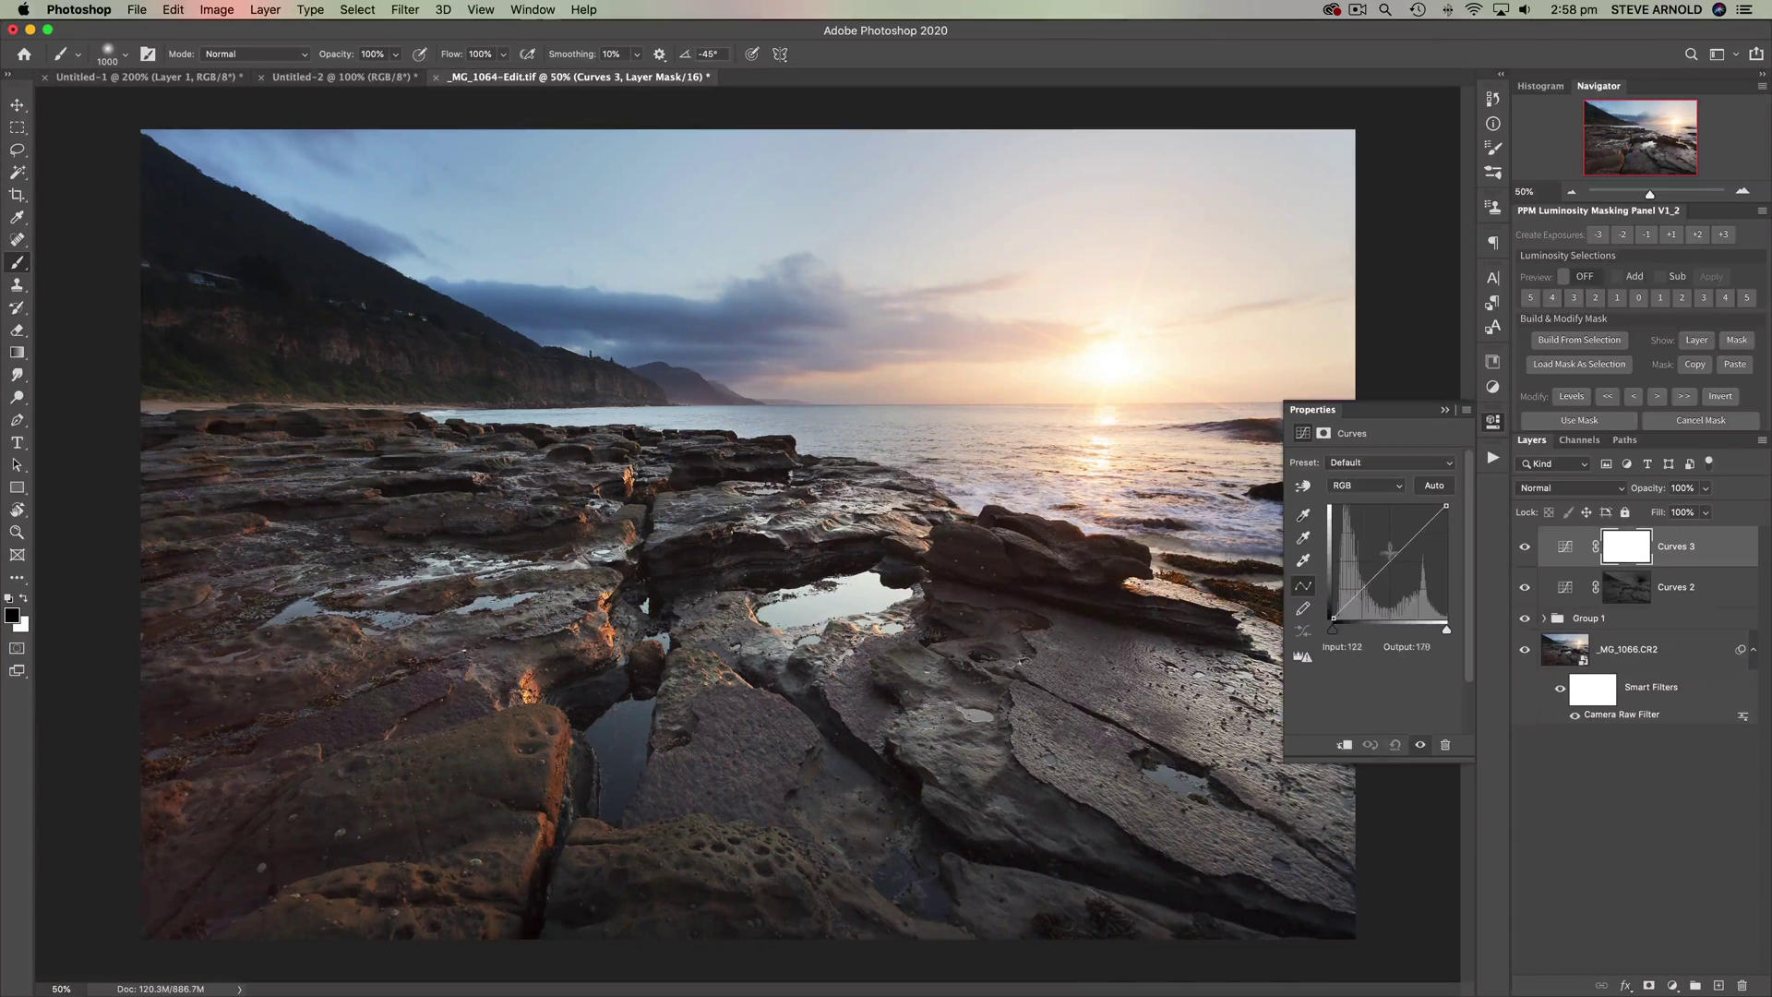
{"action": "left_click_drag", "start_coordinate": [1388, 551], "coordinate": [1390, 586]}
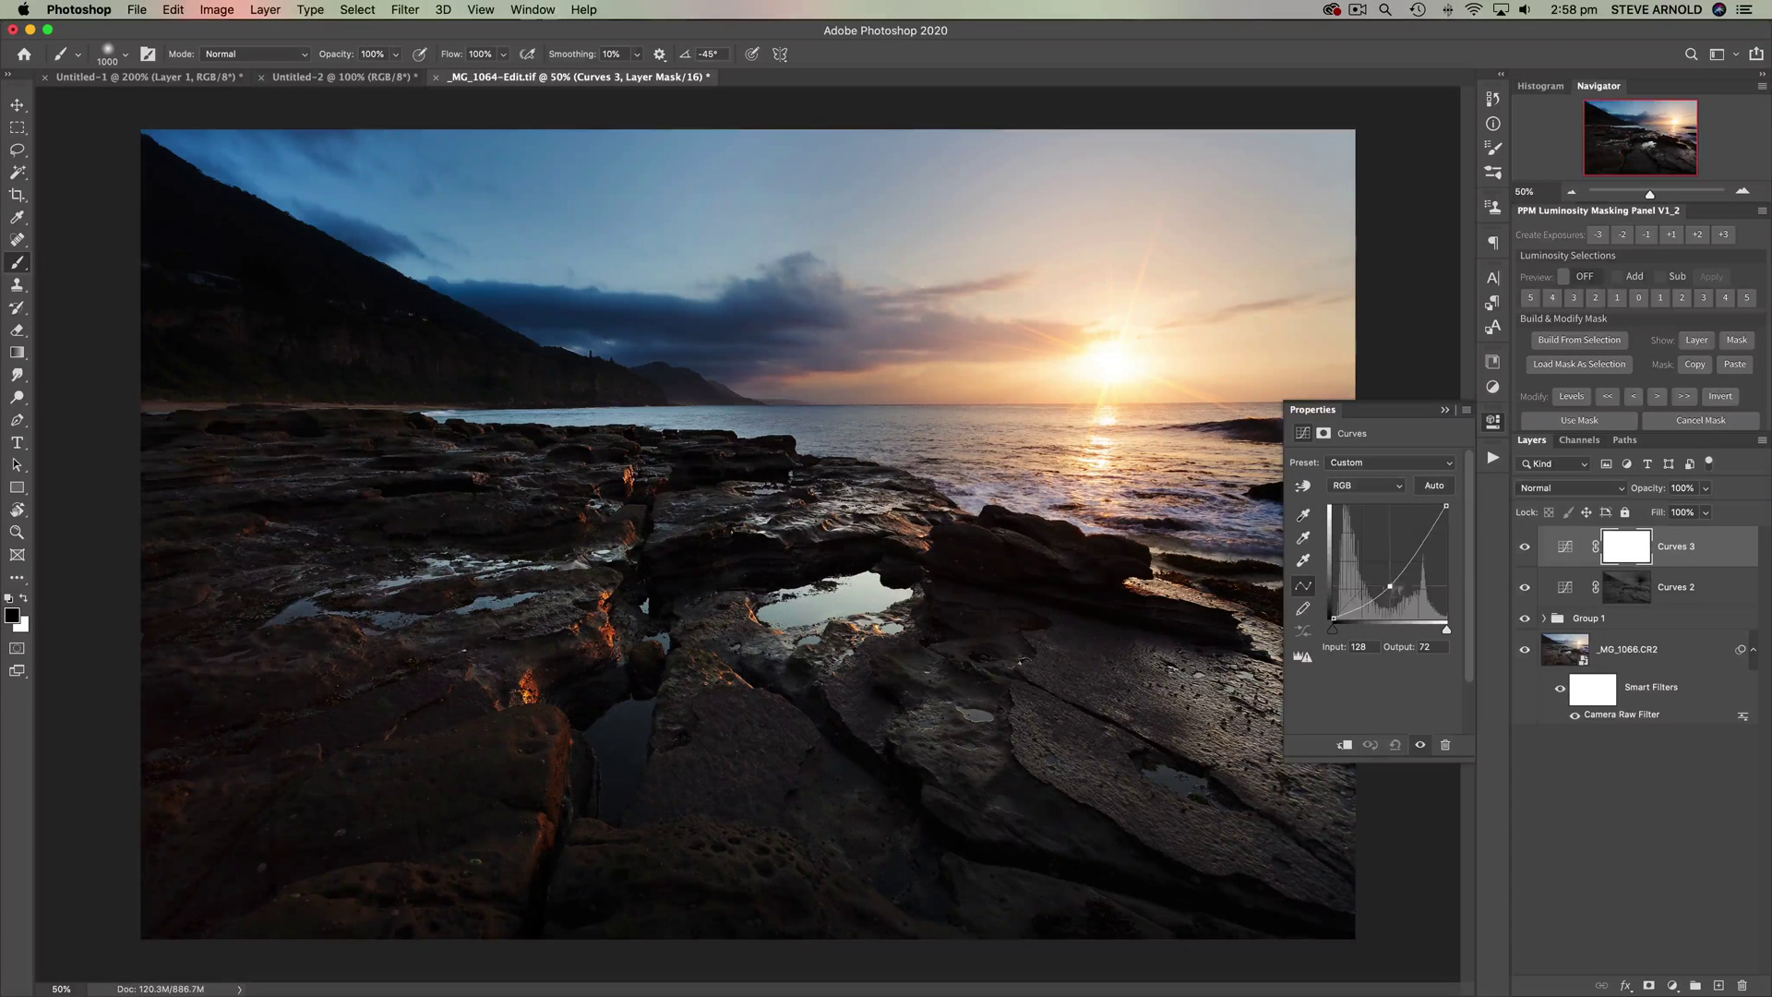
{"action": "left_click", "coordinate": [1627, 553]}
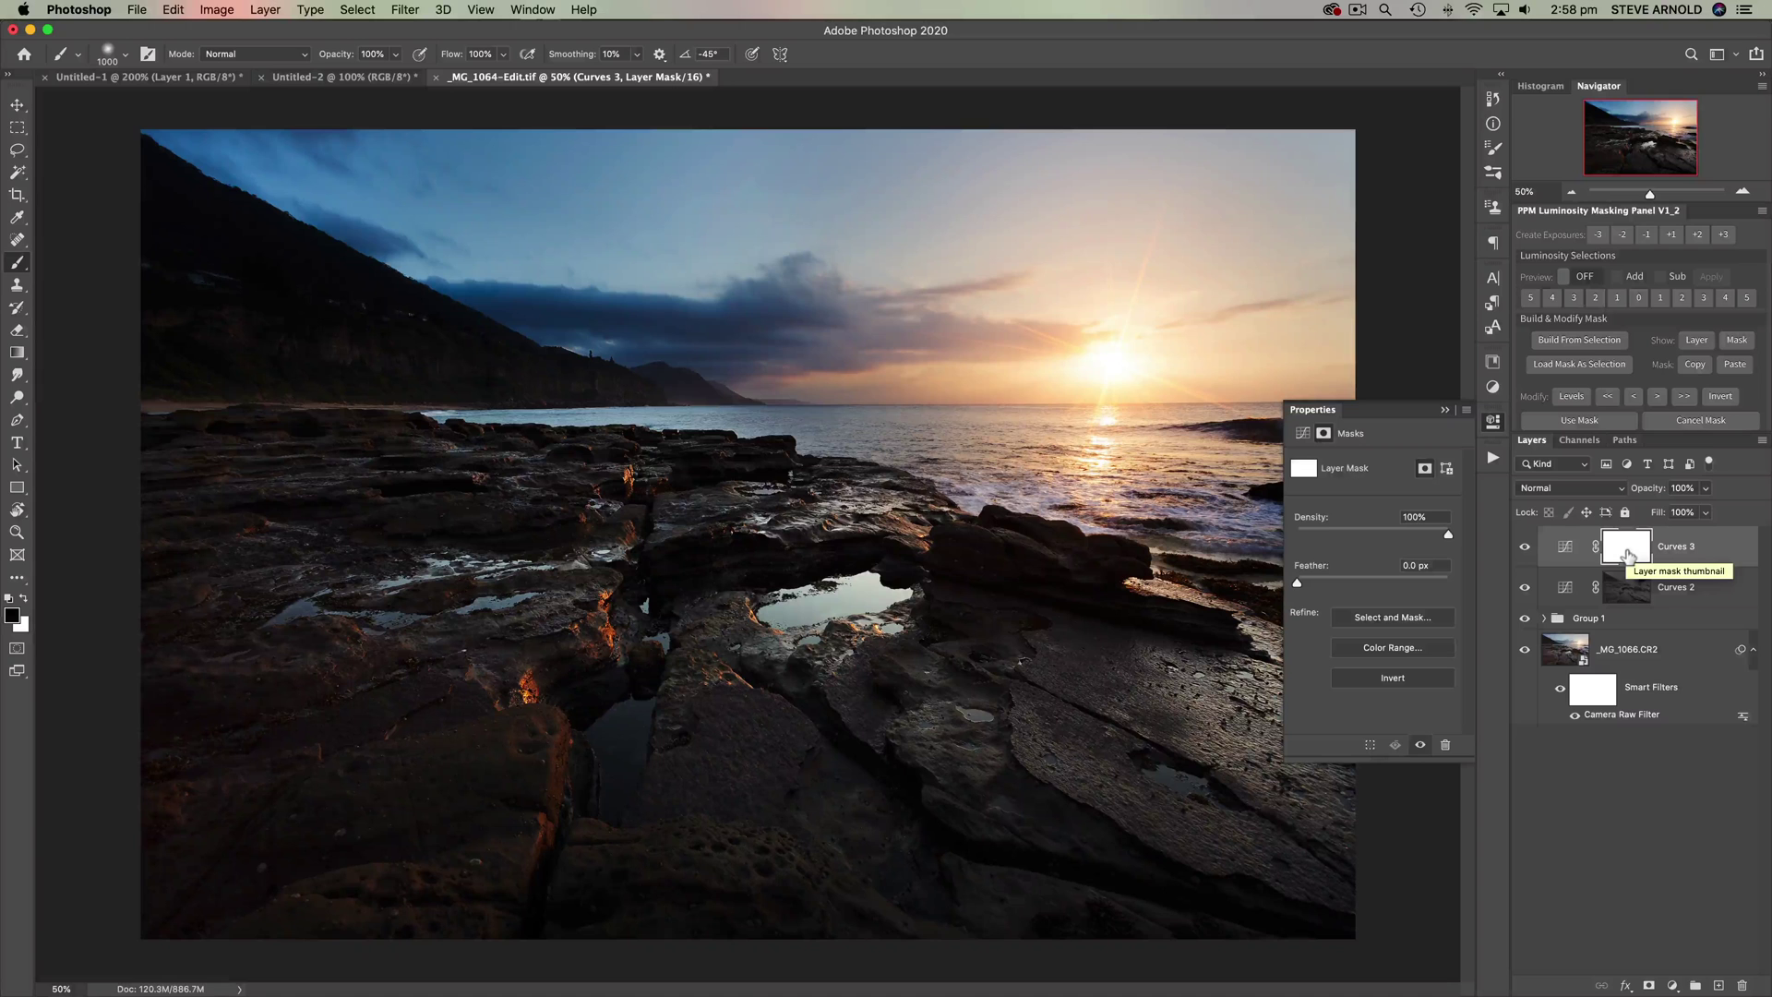
{"action": "key", "text": "super+i"}
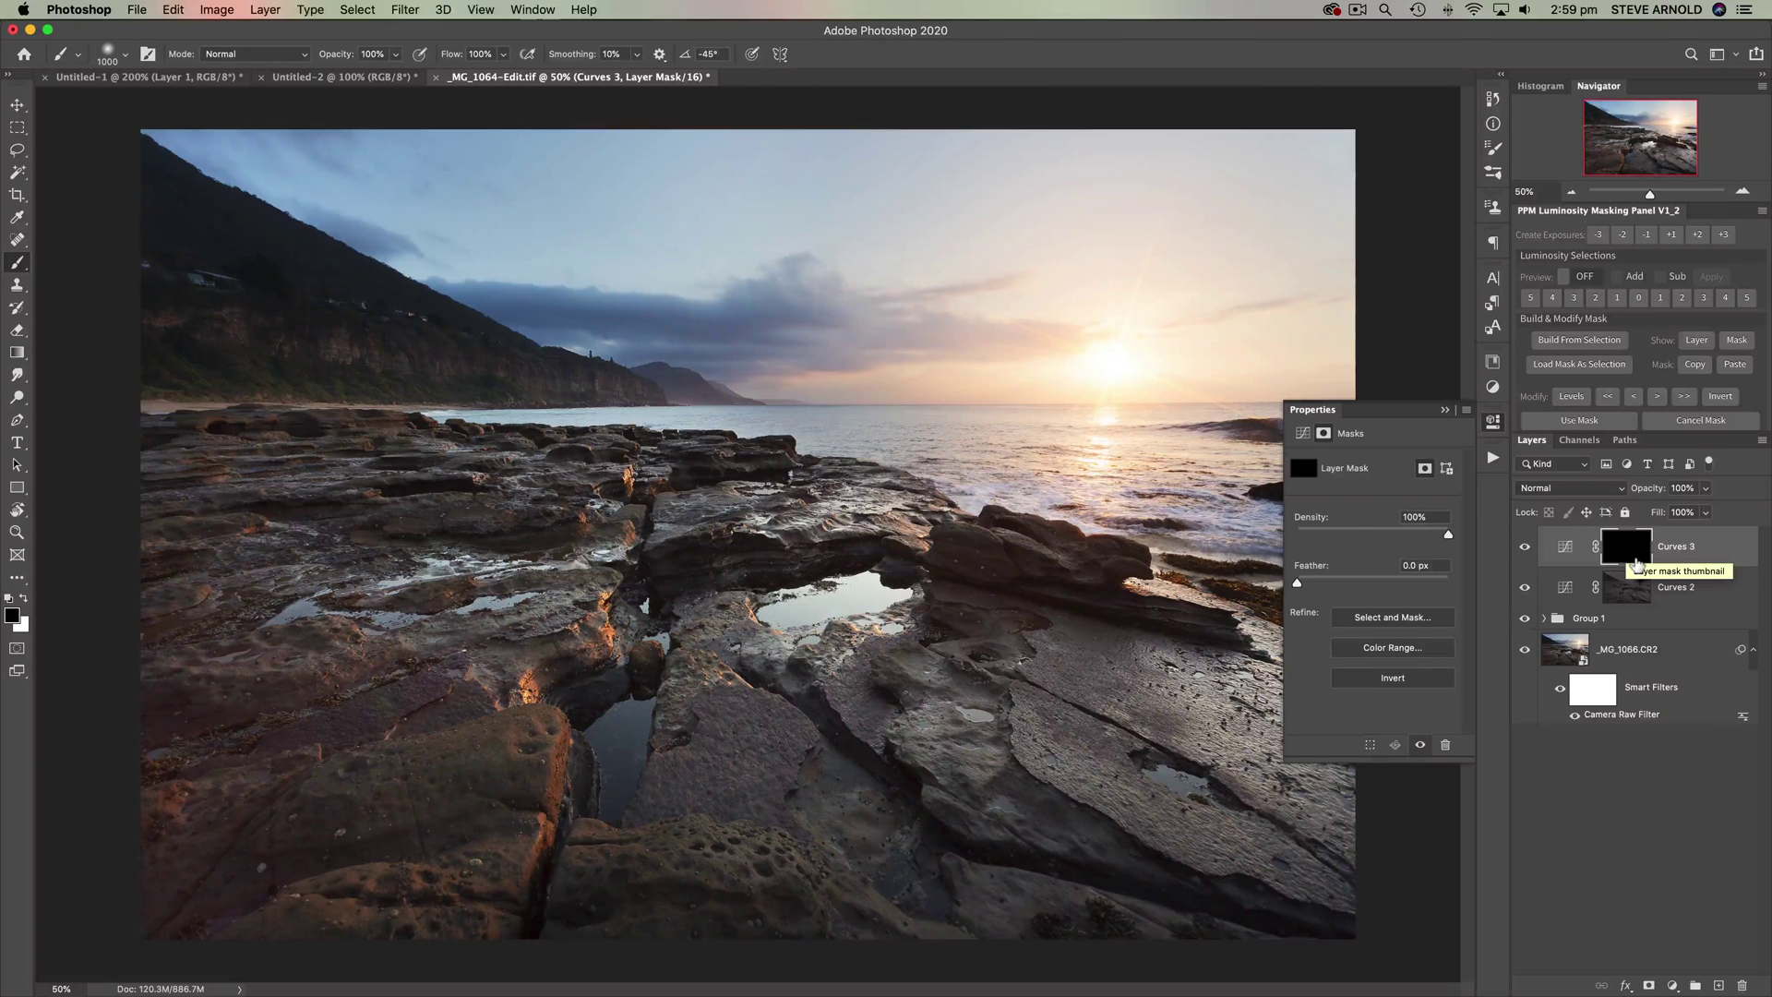
Load the Alpha 1 channel's luminosity as a selection and make the Curves 3 layer mask active in the RGB view.
{"action": "left_click", "coordinate": [1578, 441]}
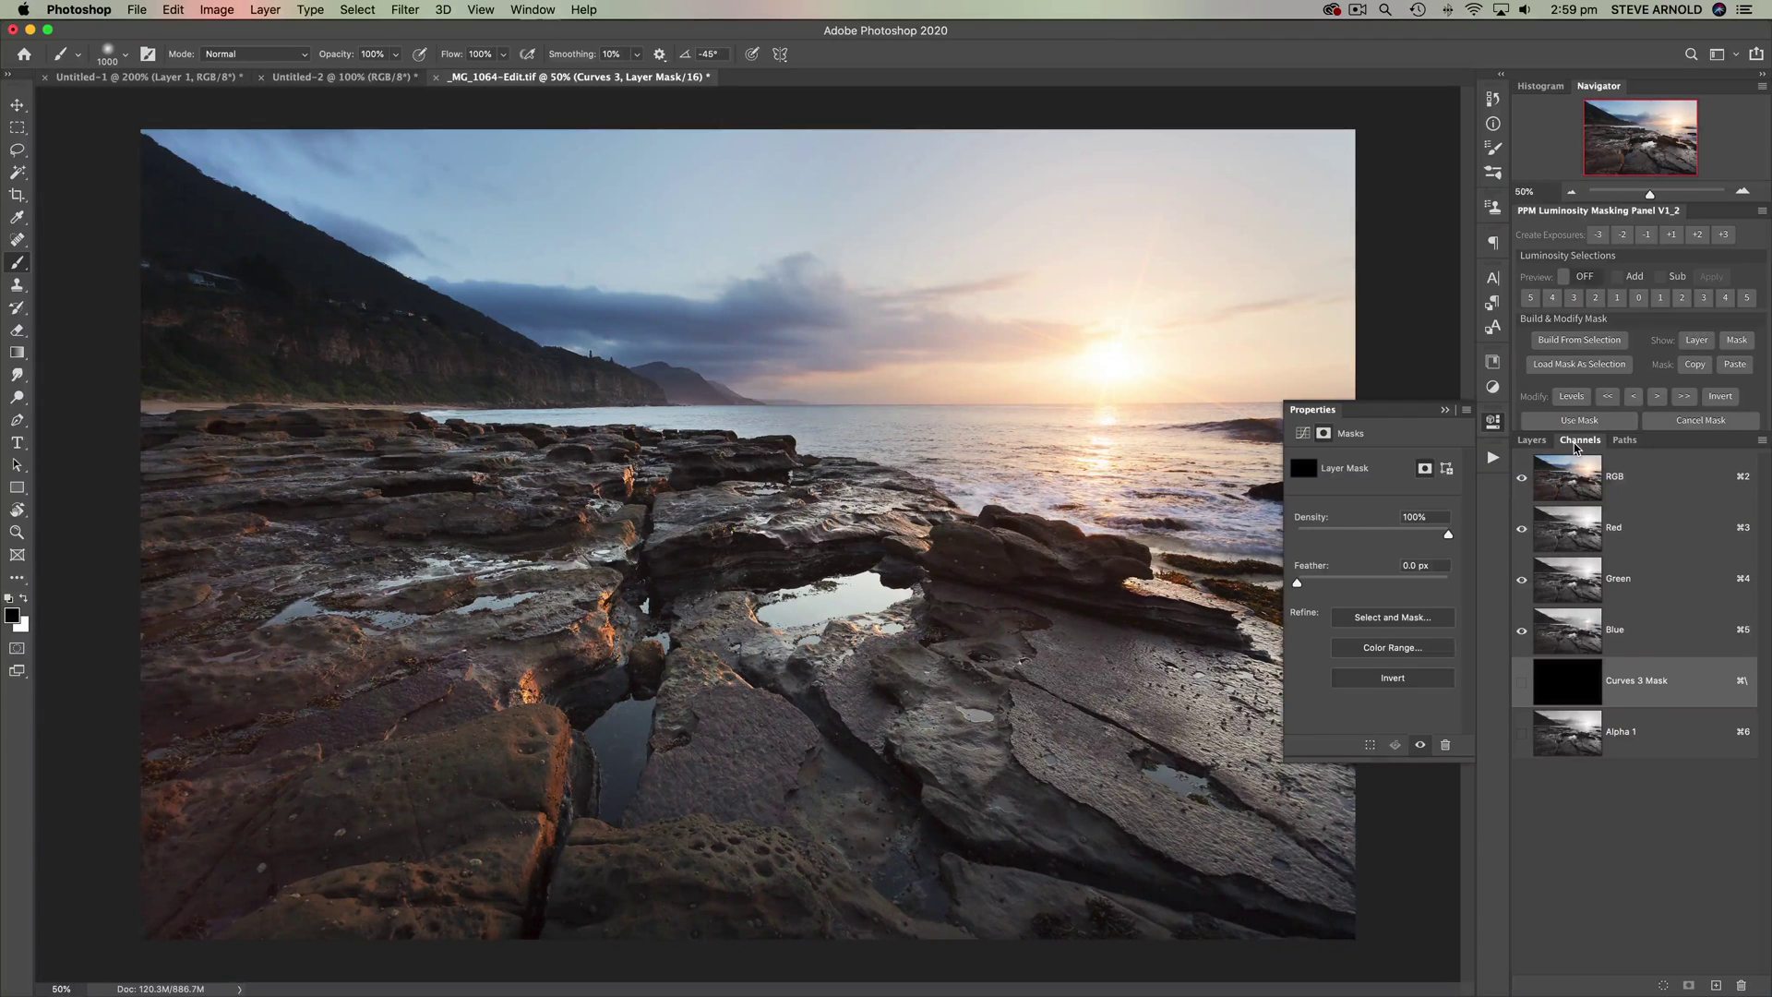
{"action": "left_click", "coordinate": [1492, 422]}
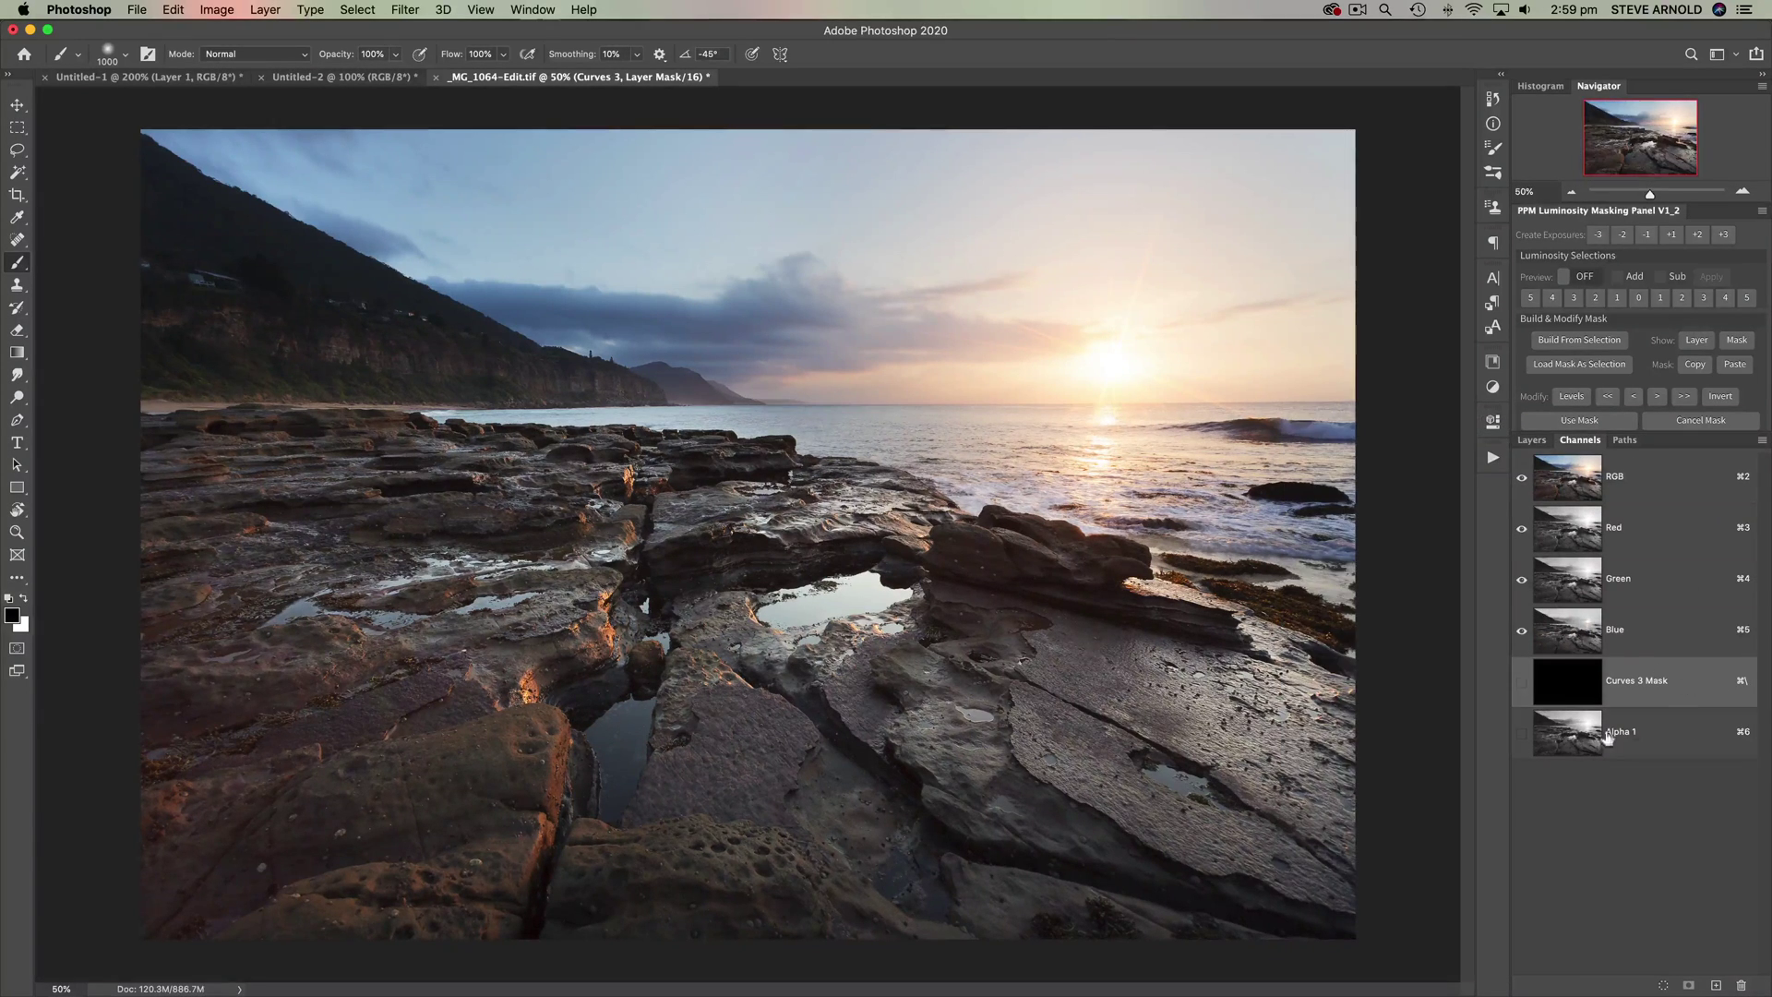
{"action": "left_click", "coordinate": [1575, 737]}
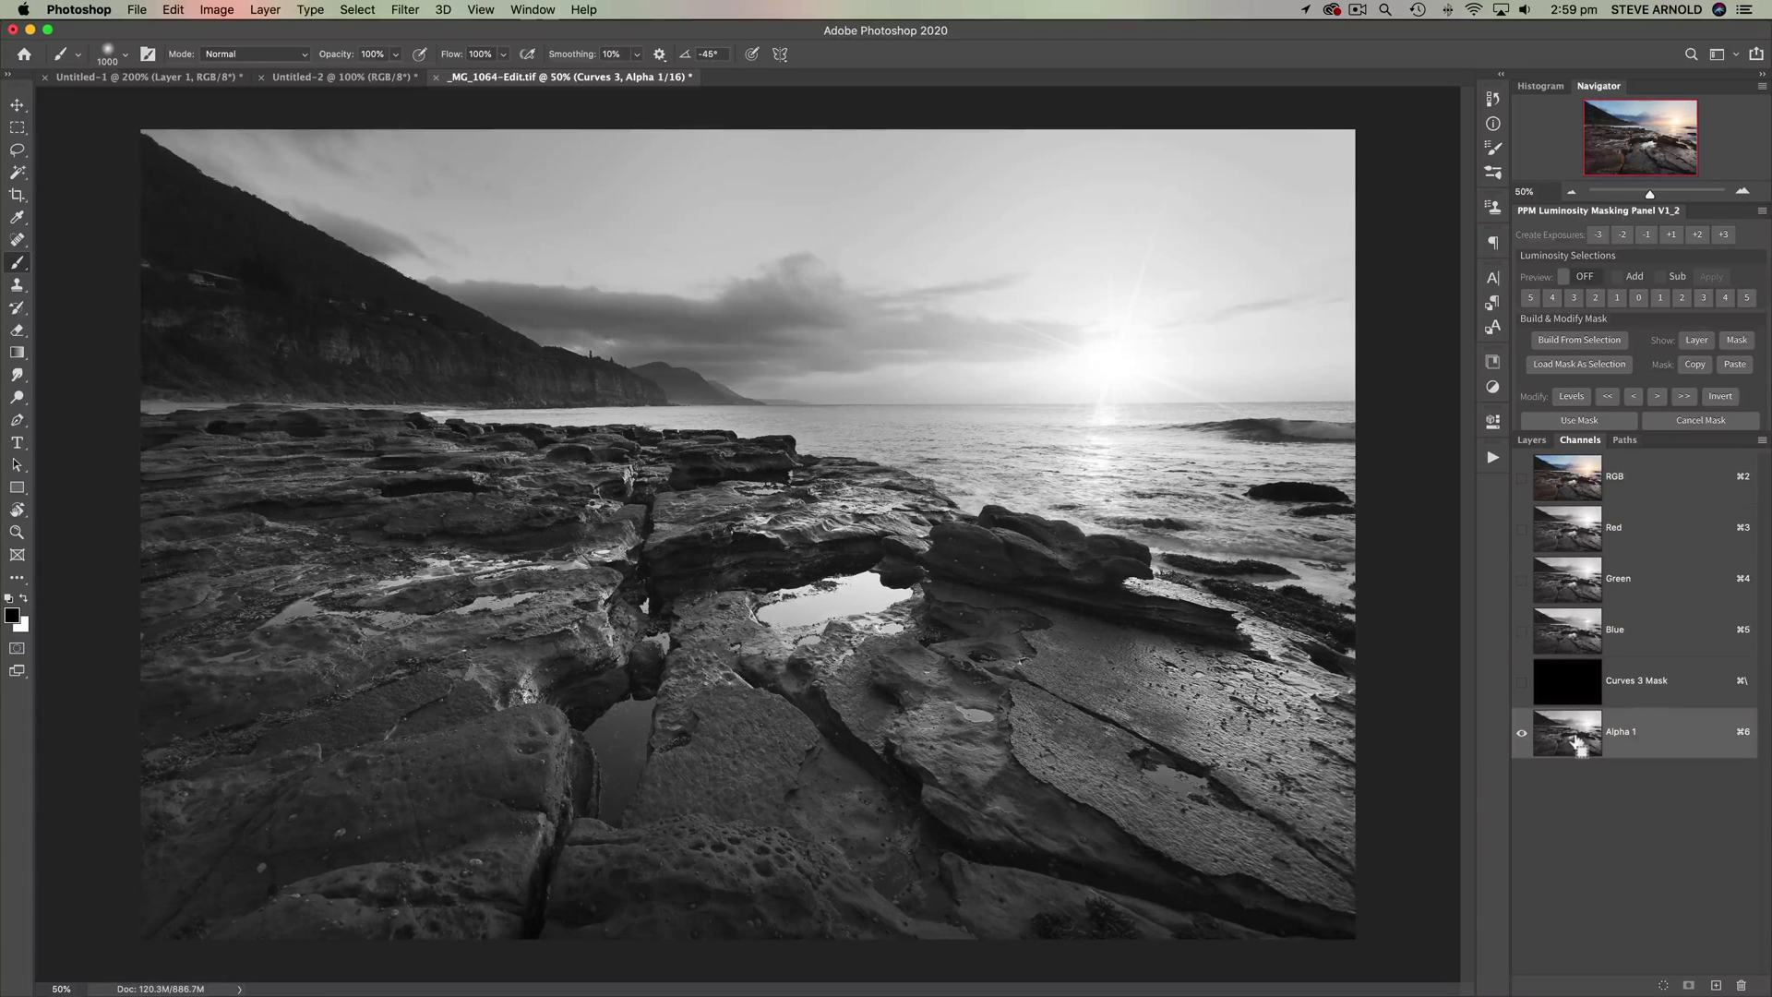
{"action": "left_click", "coordinate": [1576, 739], "text": "super"}
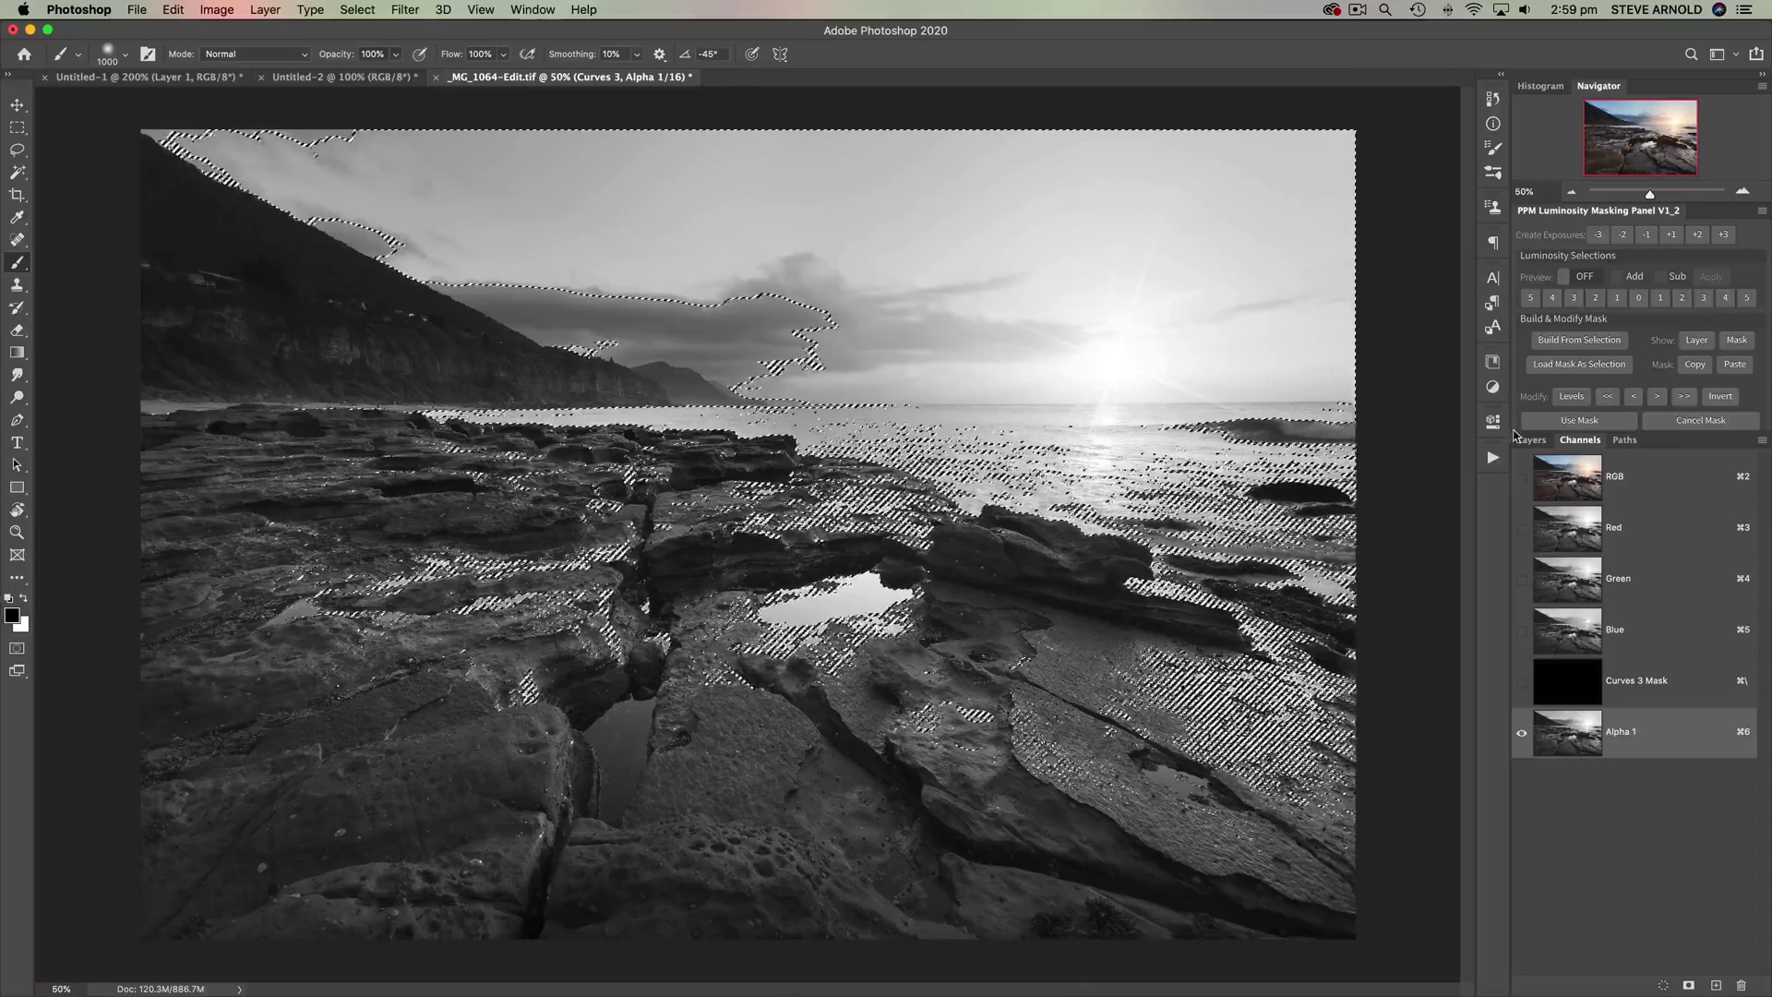
{"action": "left_click", "coordinate": [1576, 487]}
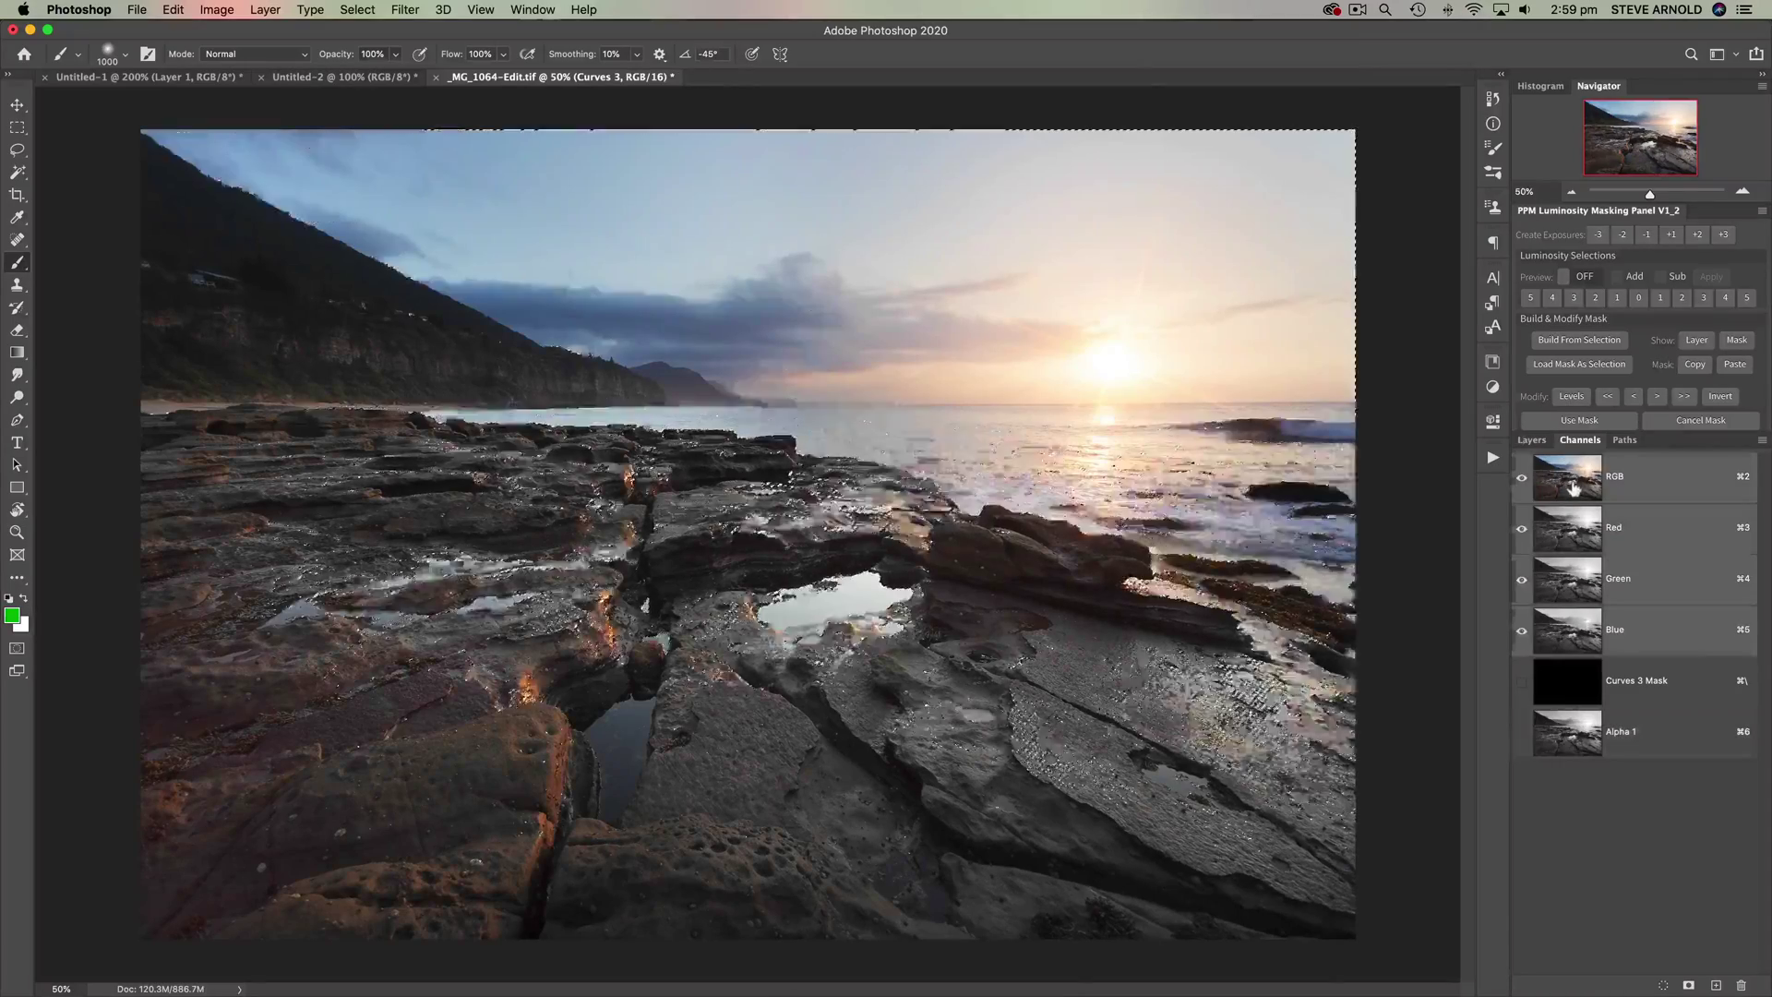
{"action": "left_click", "coordinate": [1532, 440]}
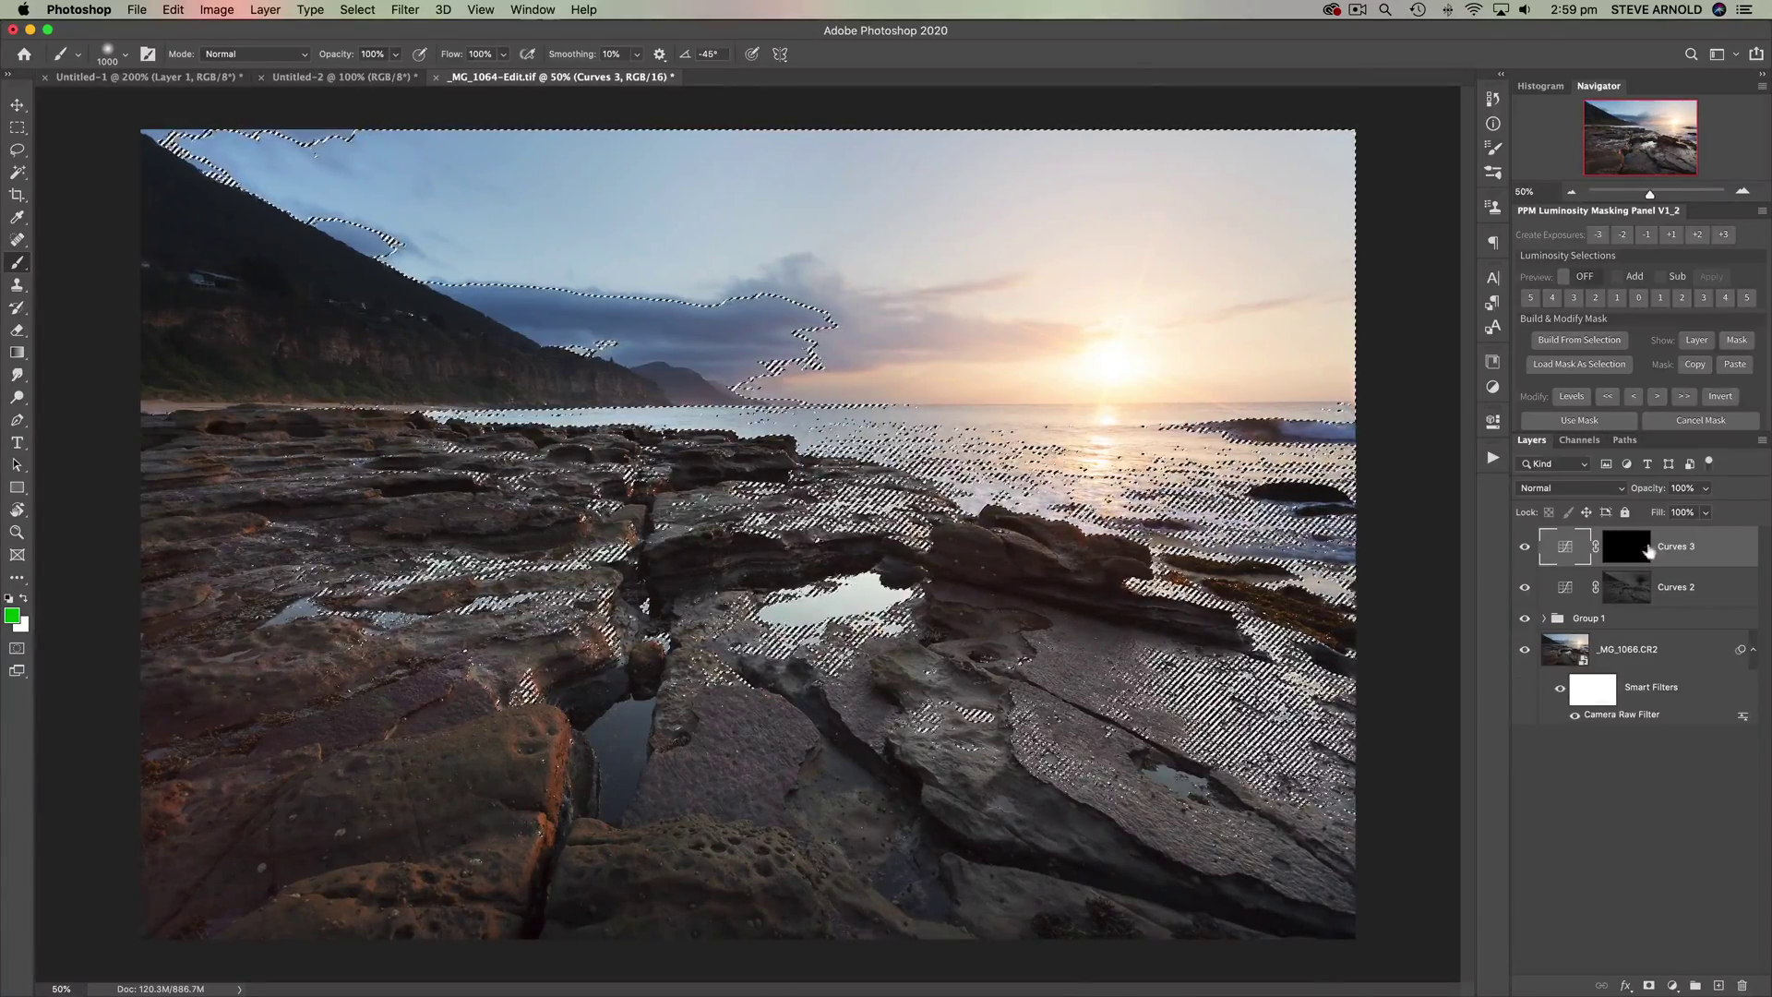
{"action": "left_click", "coordinate": [1631, 548]}
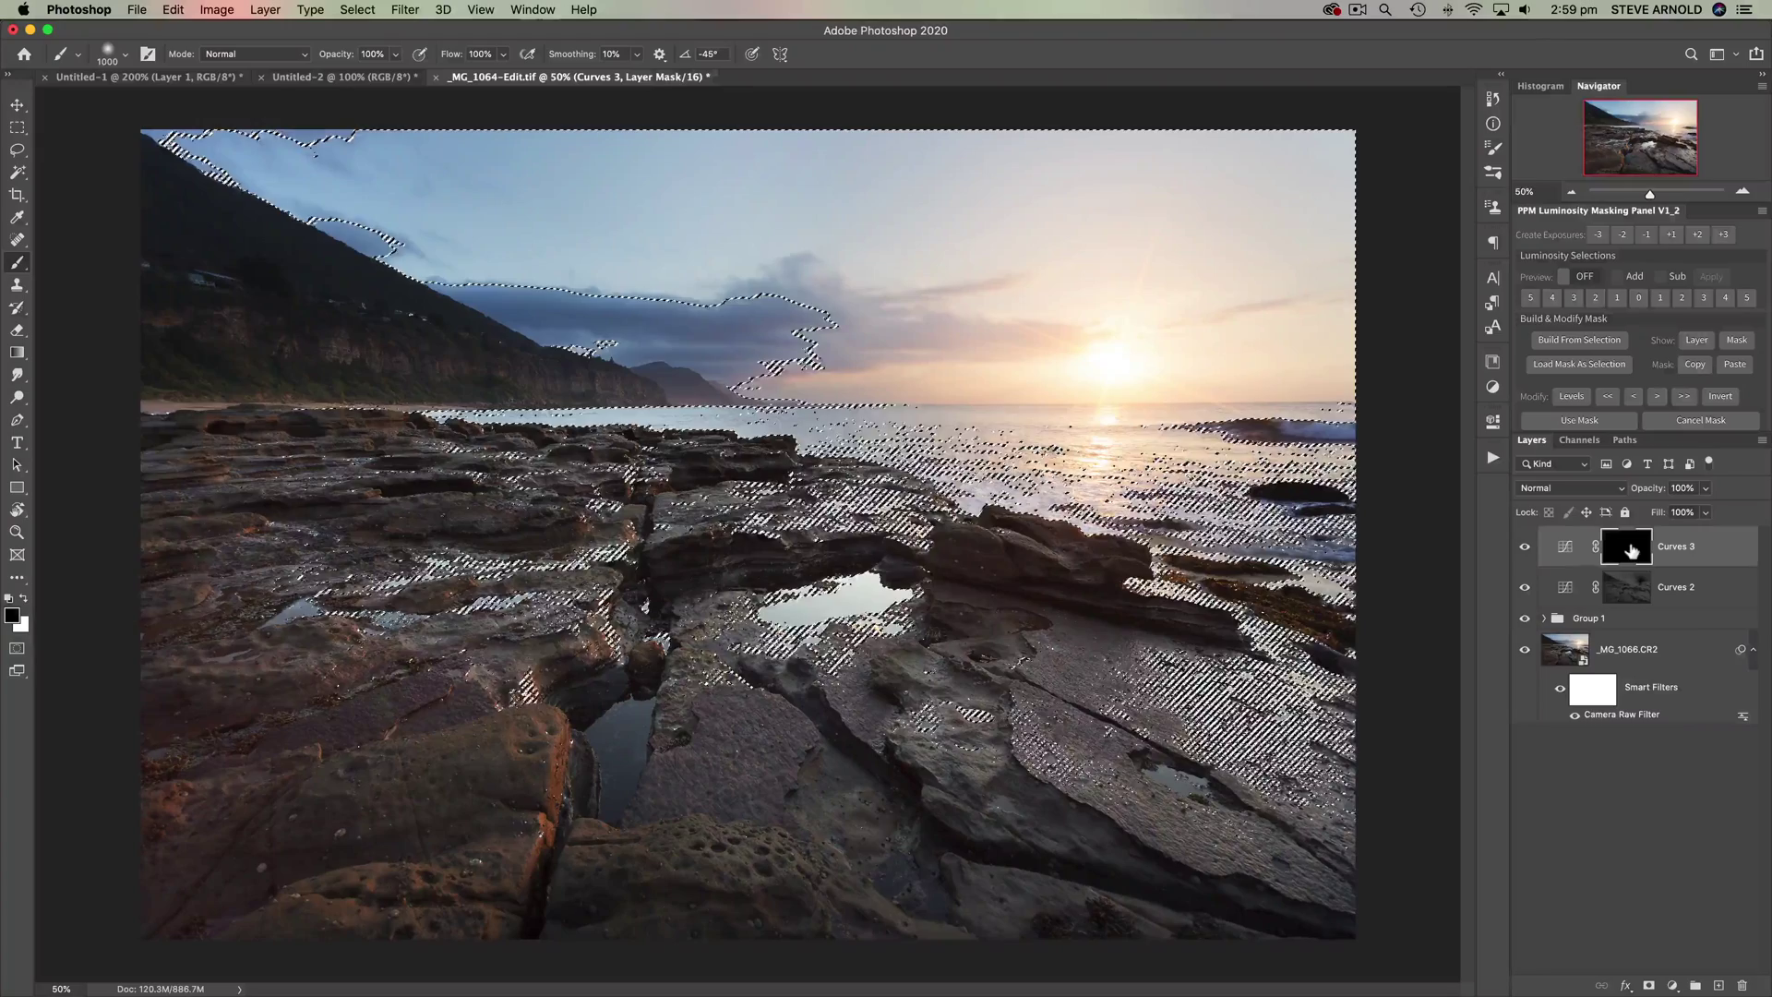
Paint white through the selection over the sky and sea on the Curves 3 mask, and display the mask alone without the selection.
{"action": "left_click", "coordinate": [23, 600]}
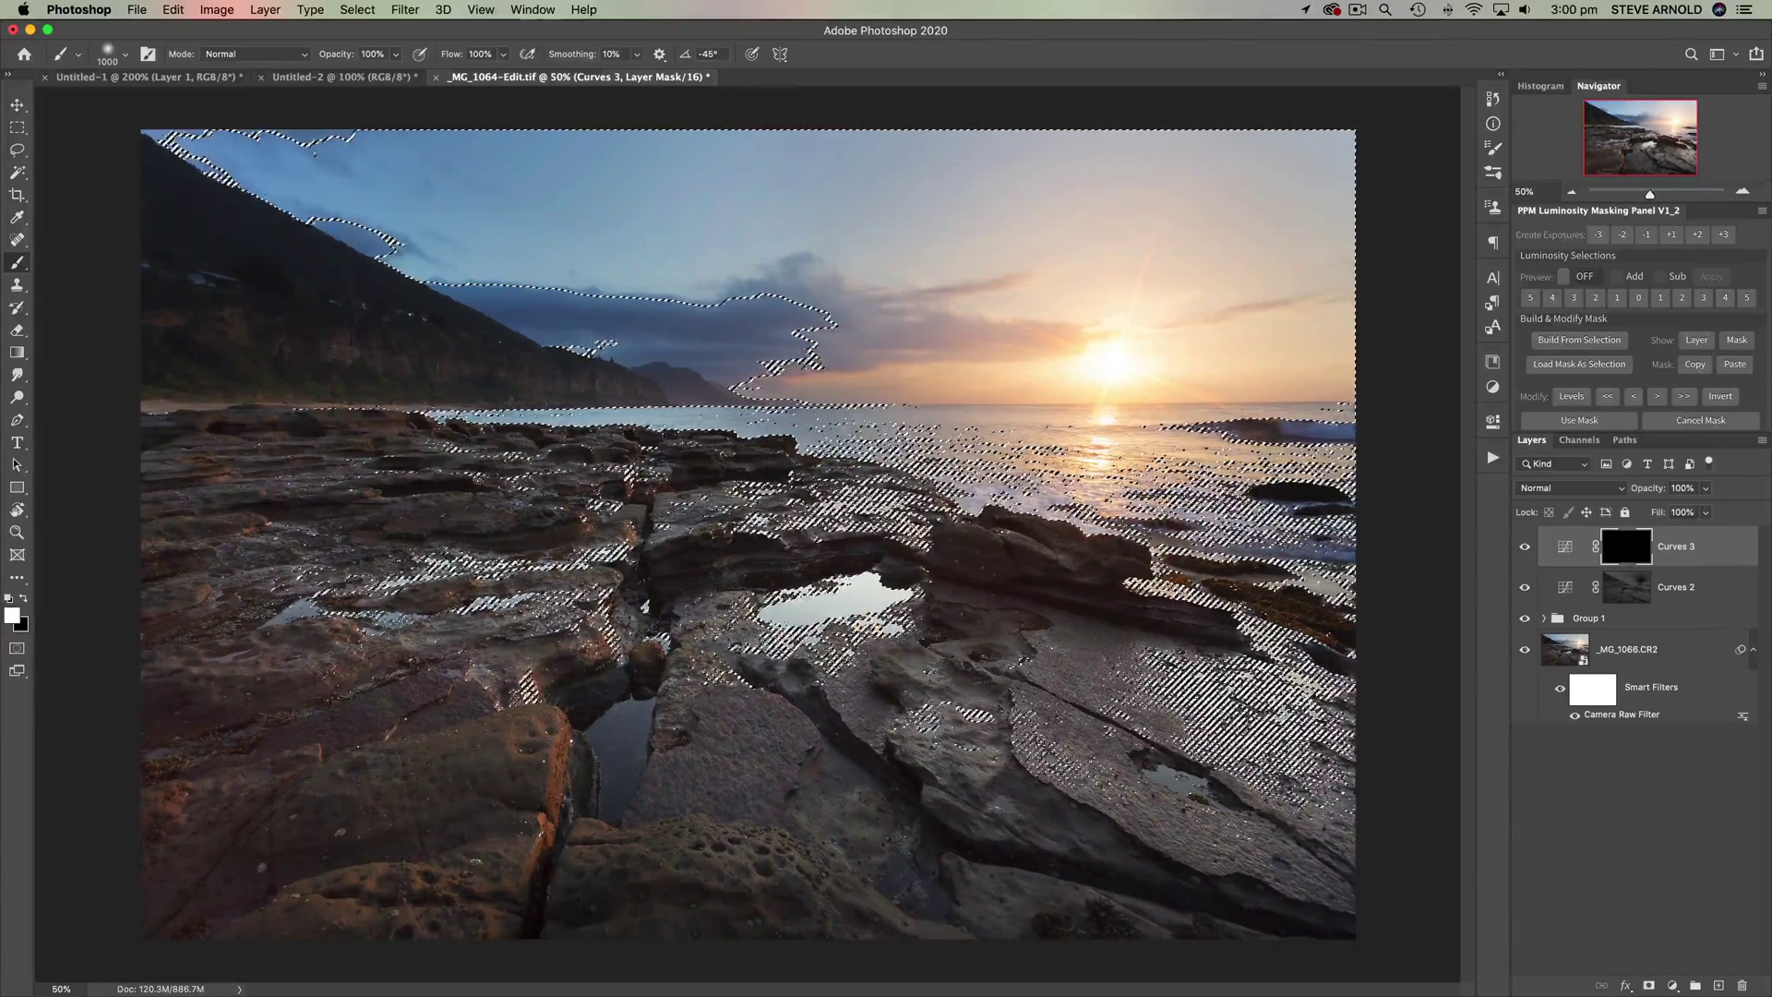
{"action": "left_click_drag", "start_coordinate": [1108, 462], "coordinate": [268, 308]}
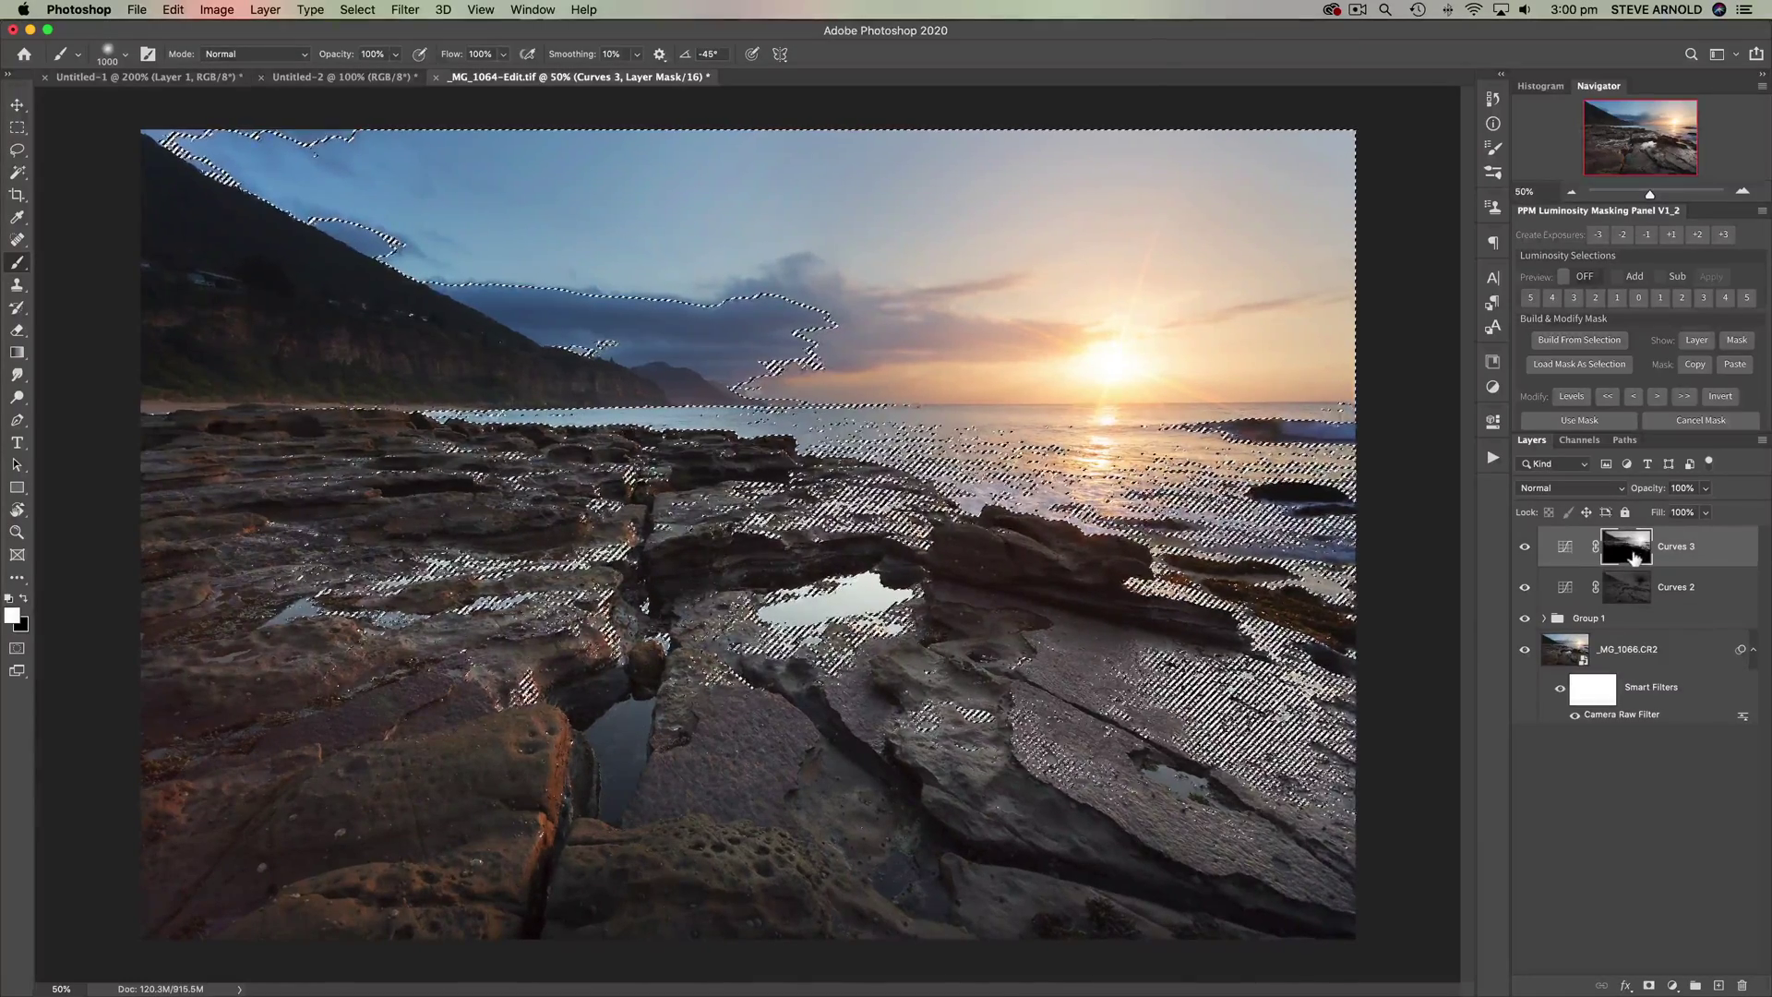
{"action": "left_click", "coordinate": [1636, 553], "text": "alt"}
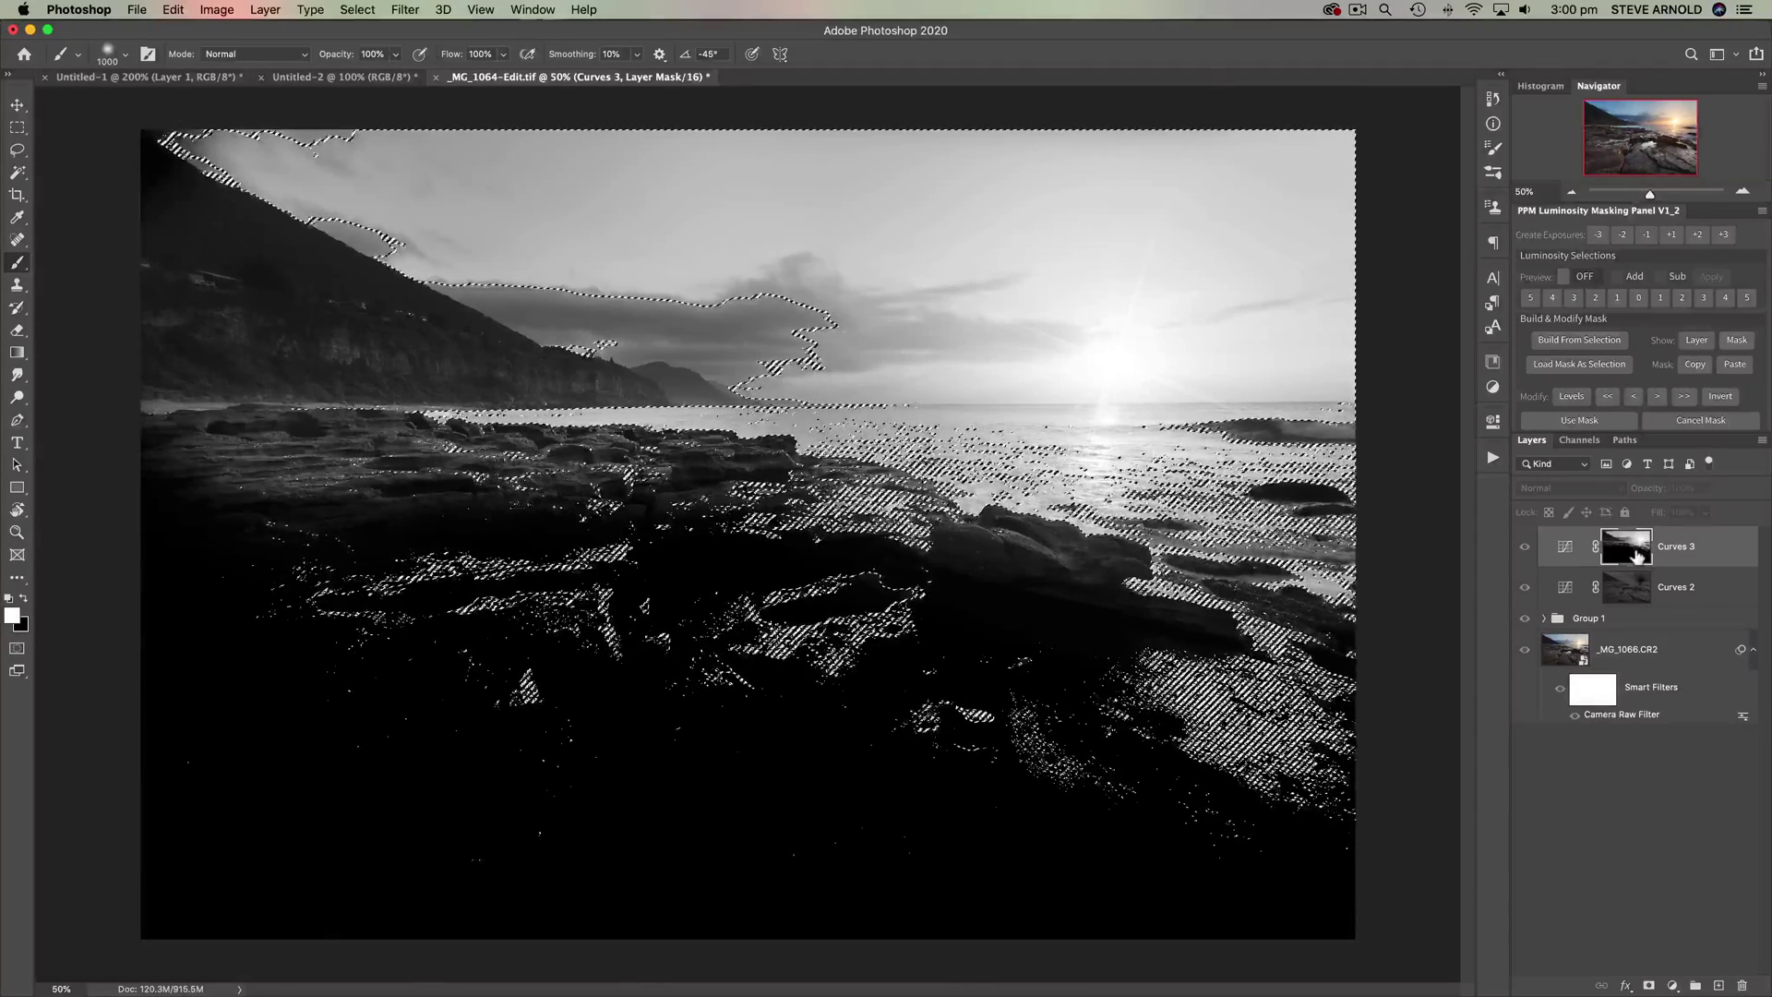
{"action": "key", "text": "super+d"}
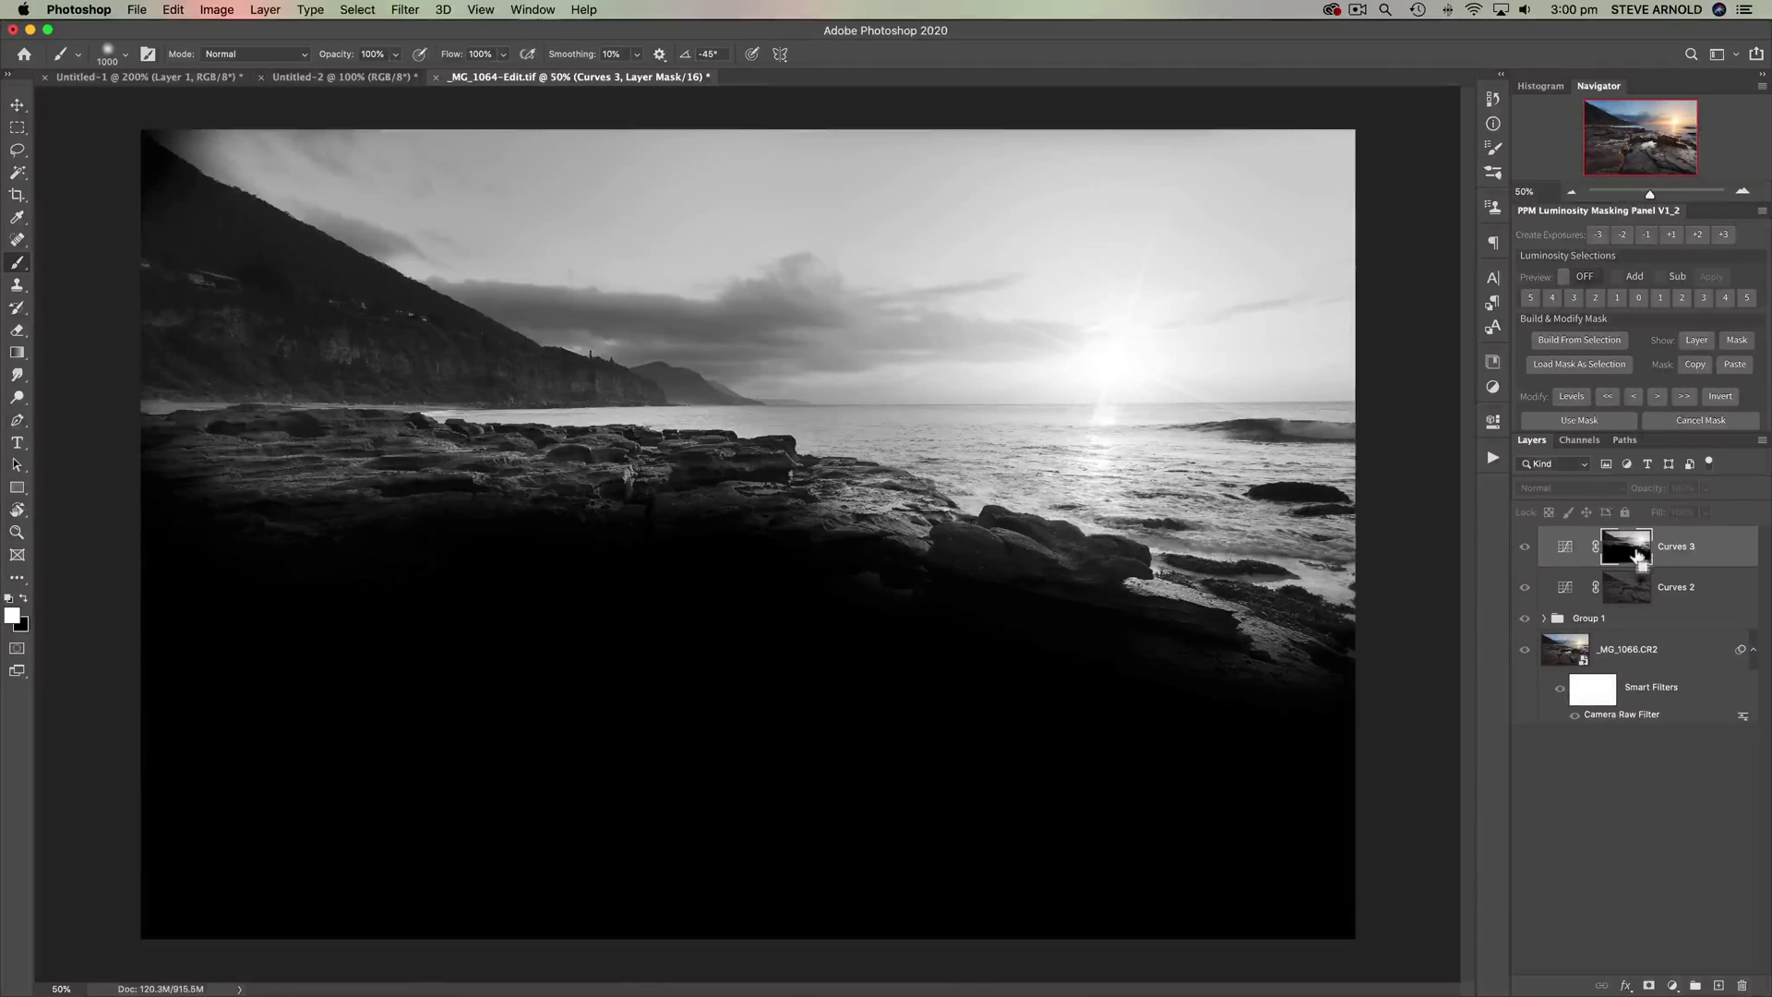